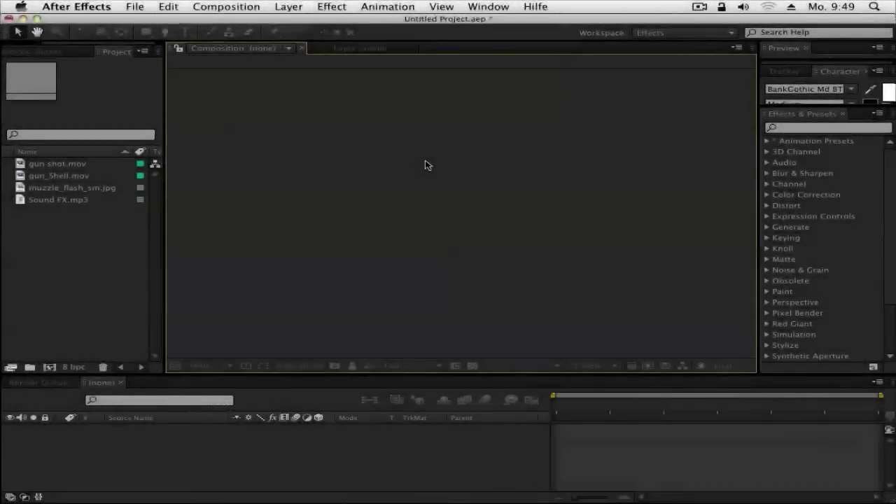
- Quick Look the finished 'realistic Muzzle Flash clip.mov' on the desktop, outside After Effects
{"action": "left_click", "coordinate": [23, 18]}
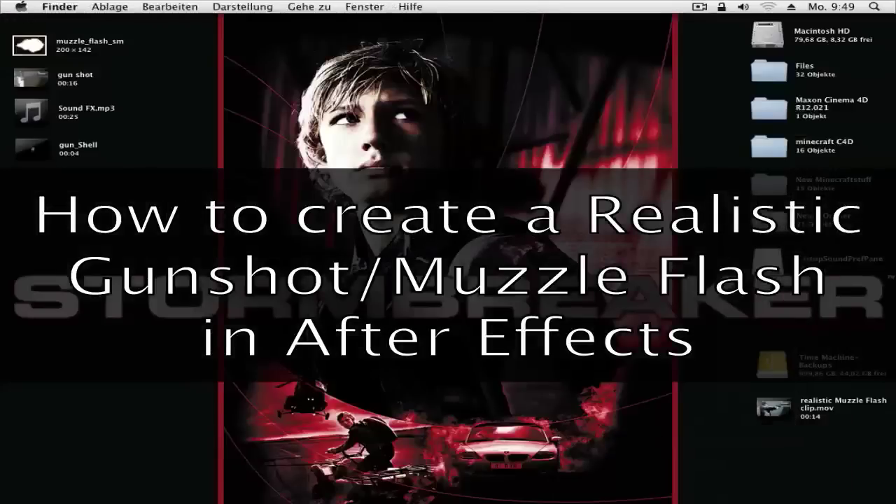
{"action": "left_click", "coordinate": [774, 413]}
{"action": "key", "text": "space"}
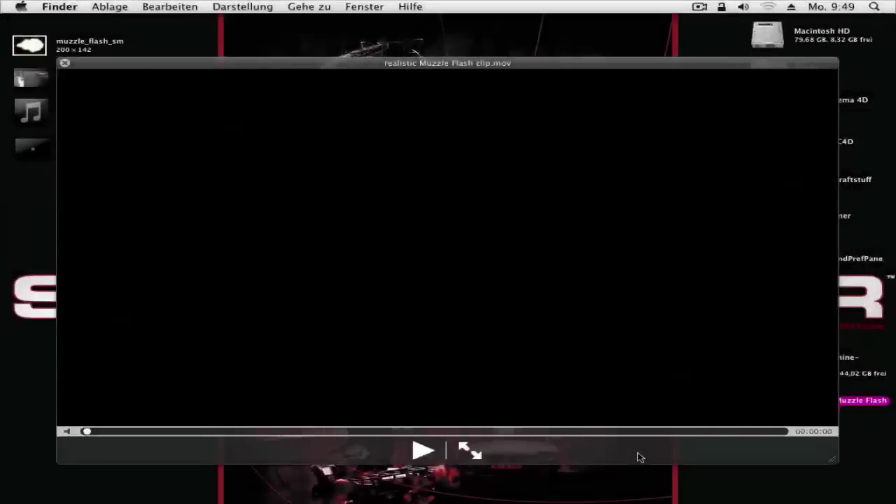
- Play the finished muzzle flash clip in the preview window
{"action": "key", "text": "space"}
{"action": "key", "text": "space"}
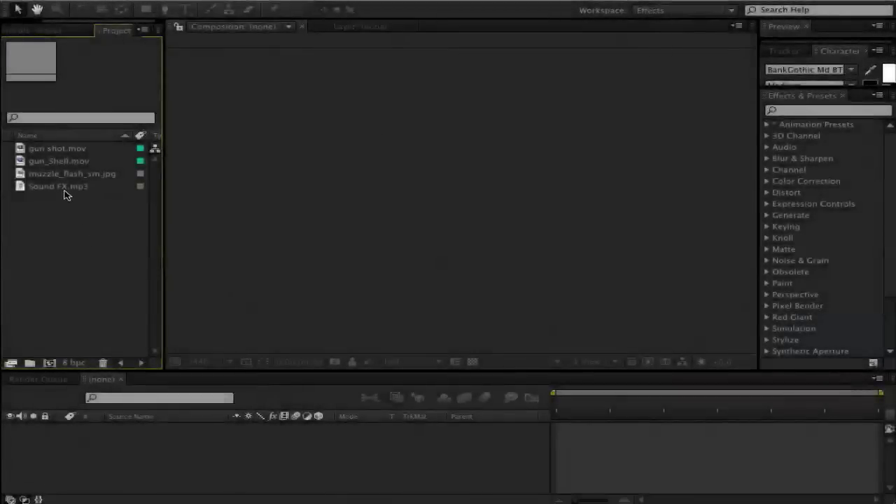
- Build the gun shot composition from gun shot.mov, with the footage as layer 1
{"action": "left_click", "coordinate": [51, 149]}
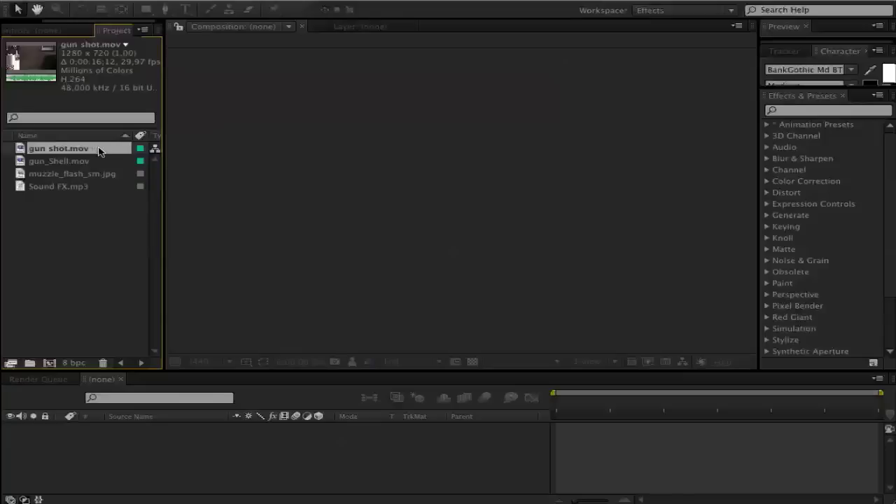
{"action": "left_click_drag", "start_coordinate": [96, 149], "coordinate": [54, 368]}
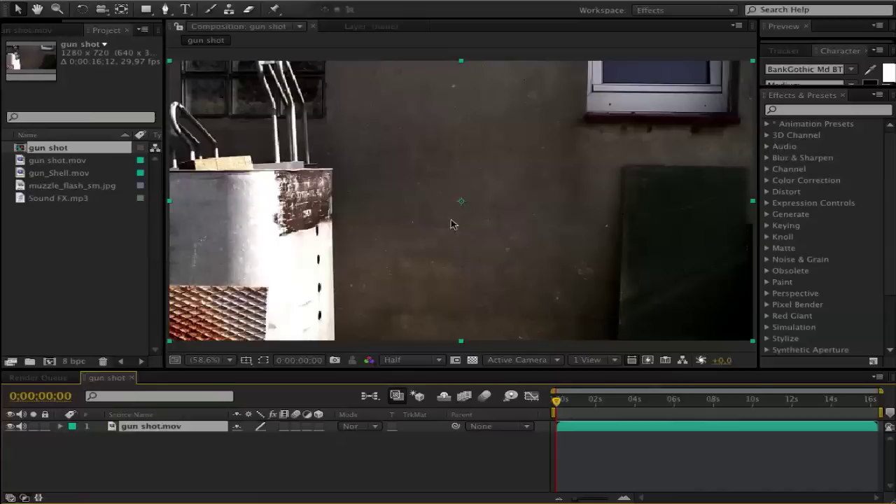
{"action": "left_click", "coordinate": [56, 224]}
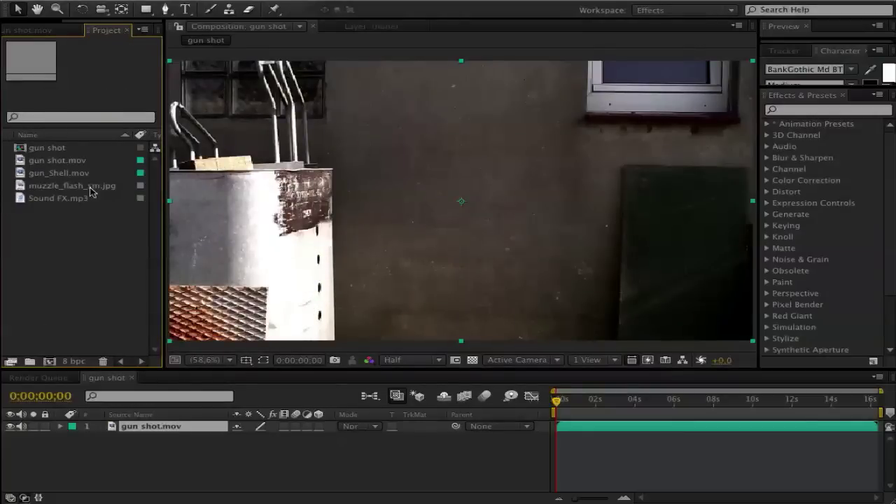
{"action": "left_click", "coordinate": [92, 186]}
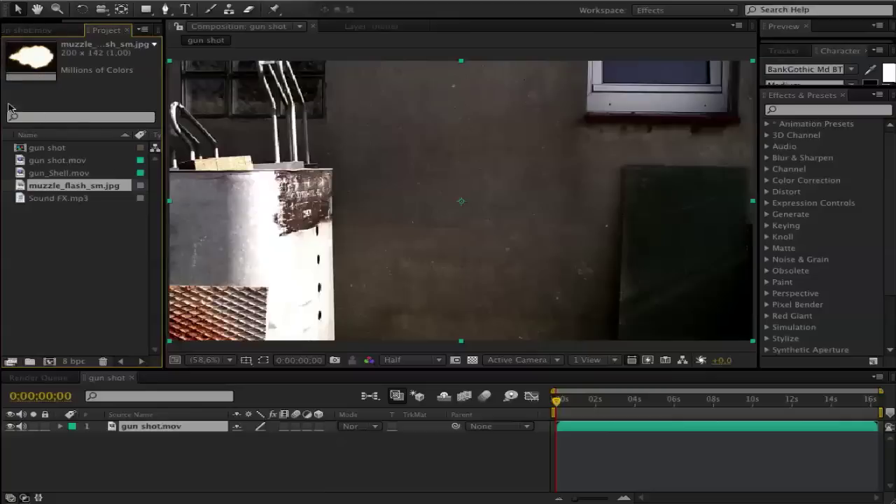
{"action": "left_click", "coordinate": [104, 242]}
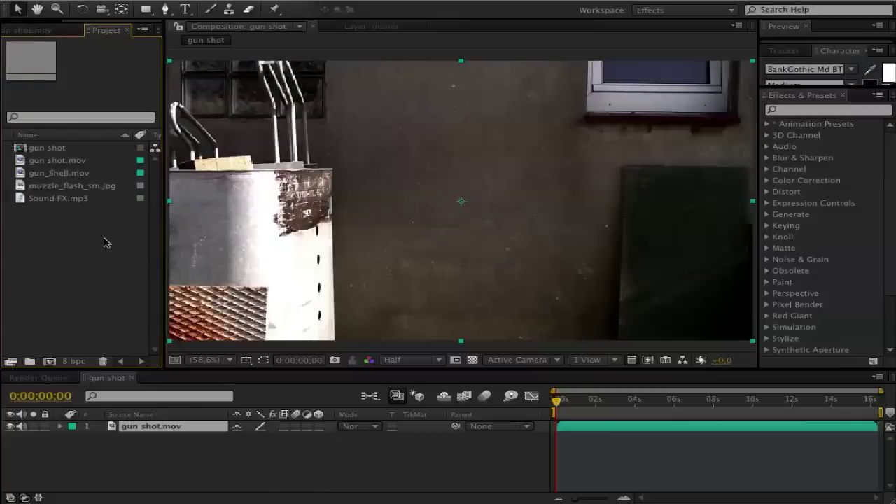
{"action": "left_click", "coordinate": [47, 199]}
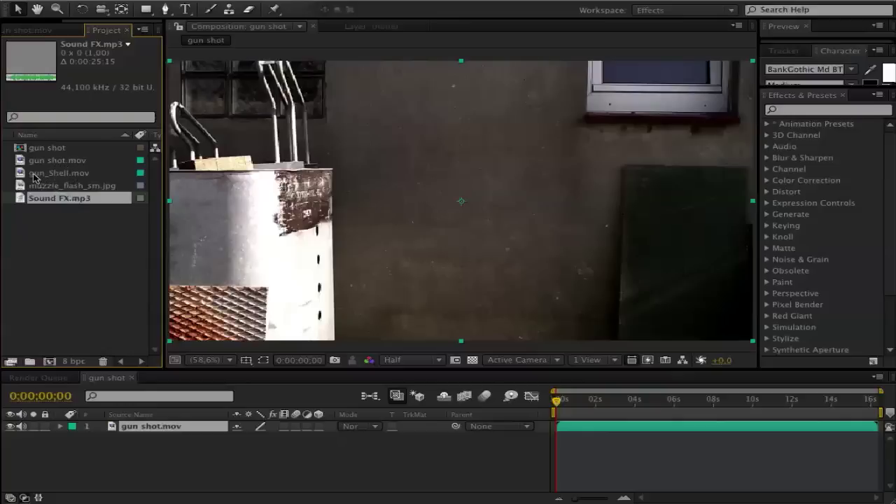
{"action": "left_click", "coordinate": [40, 220]}
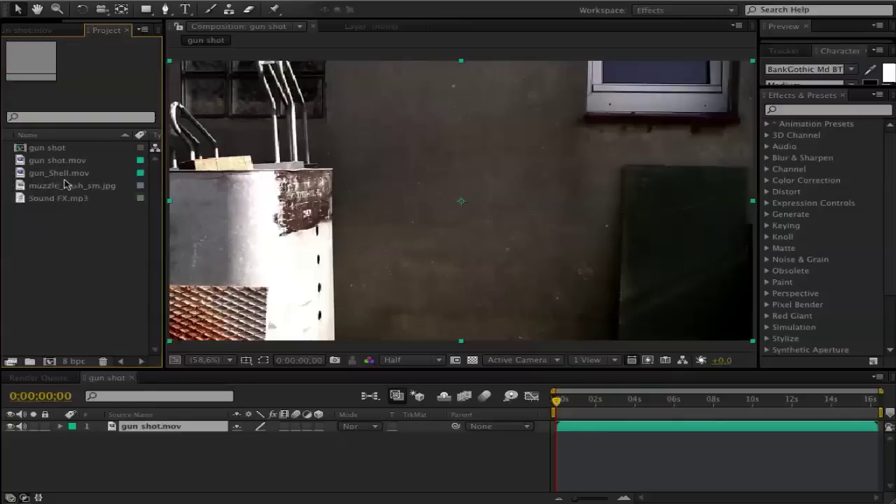
{"action": "left_click", "coordinate": [64, 174]}
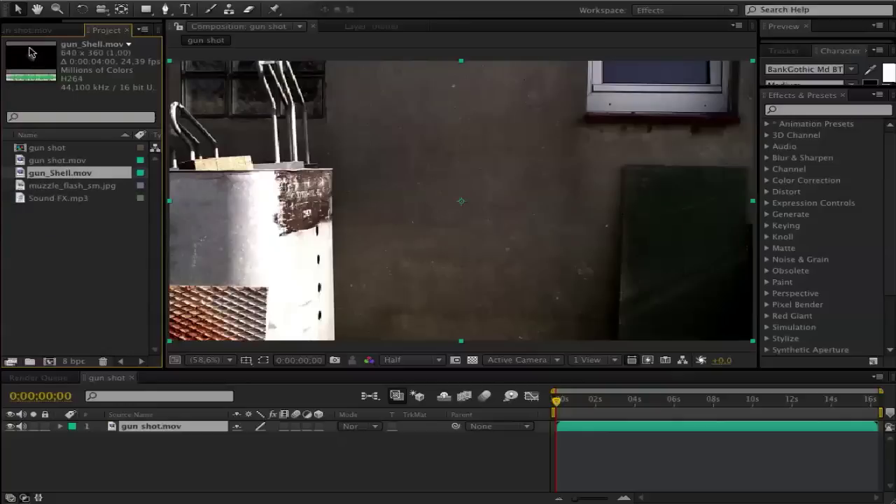
{"action": "double_click", "coordinate": [67, 175]}
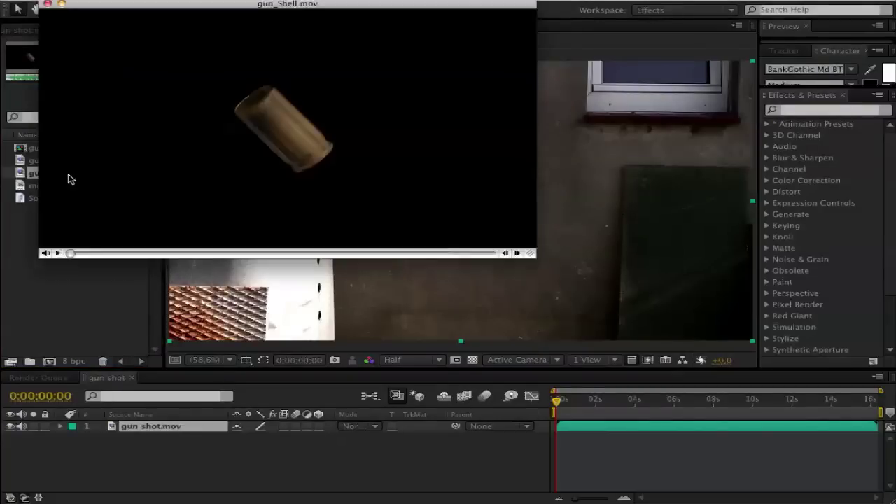
{"action": "left_click_drag", "start_coordinate": [76, 257], "coordinate": [127, 255]}
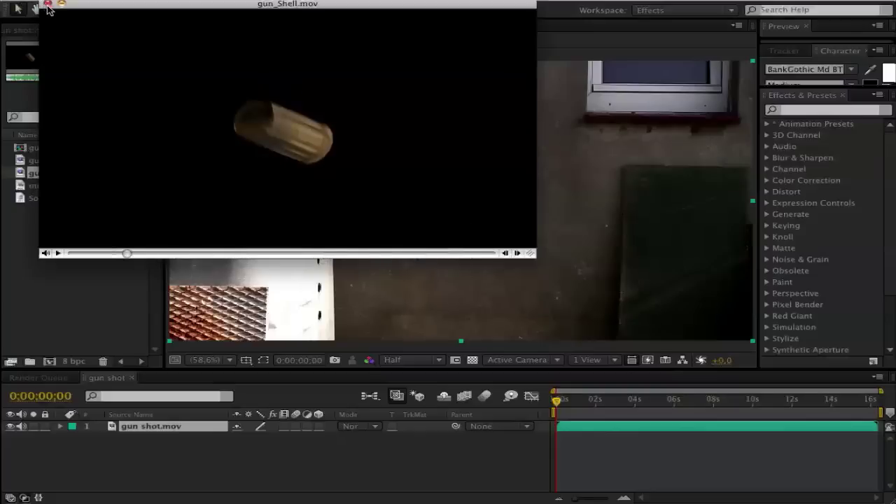
{"action": "left_click", "coordinate": [47, 5]}
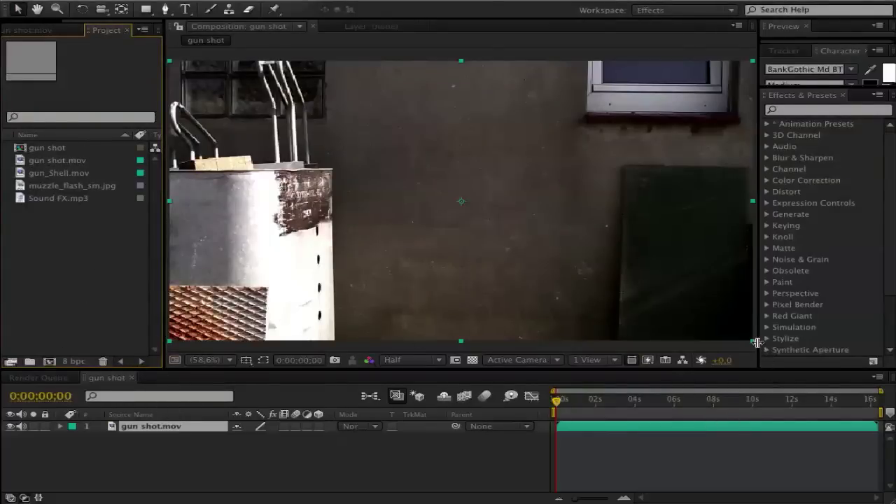
- Widen the Composition viewer and move the playhead to 0;00;11;02
{"action": "left_click_drag", "start_coordinate": [759, 344], "coordinate": [780, 342]}
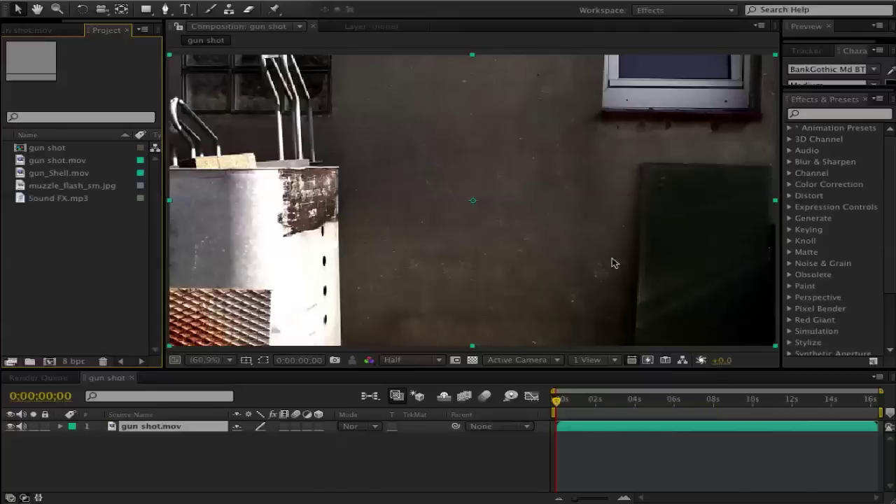
{"action": "left_click", "coordinate": [721, 401]}
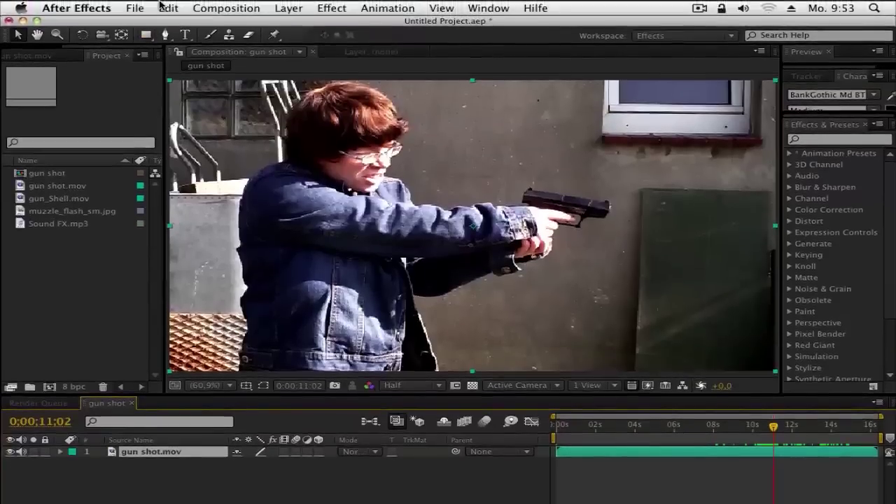
- Duplicate the gun shot.mov layer and rename the lower copy 'Gun shot'
{"action": "left_click", "coordinate": [162, 7]}
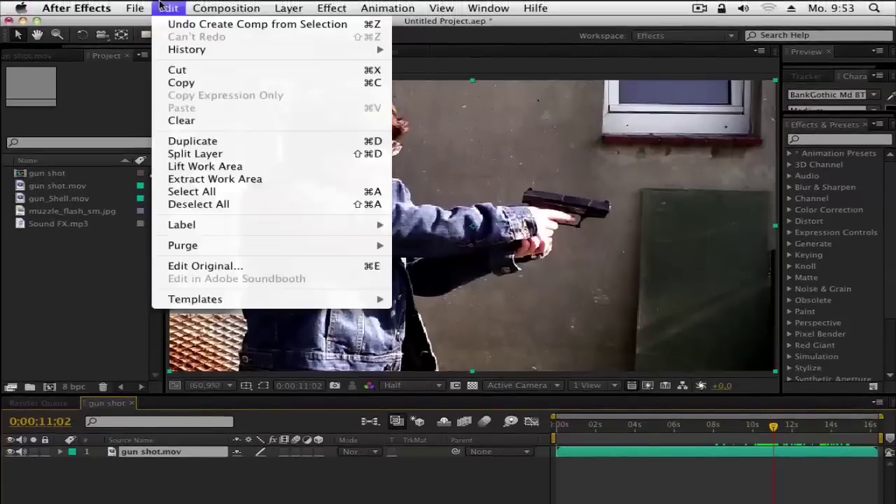
{"action": "left_click", "coordinate": [224, 145]}
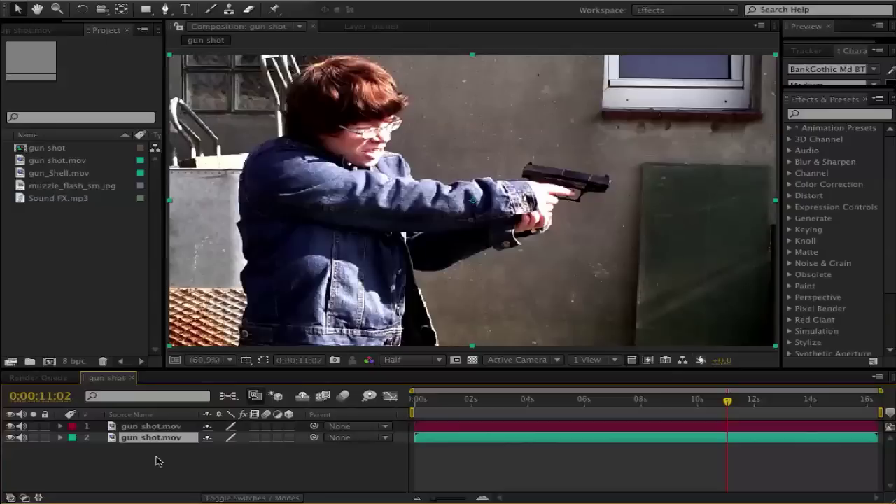
{"action": "key", "text": "Return"}
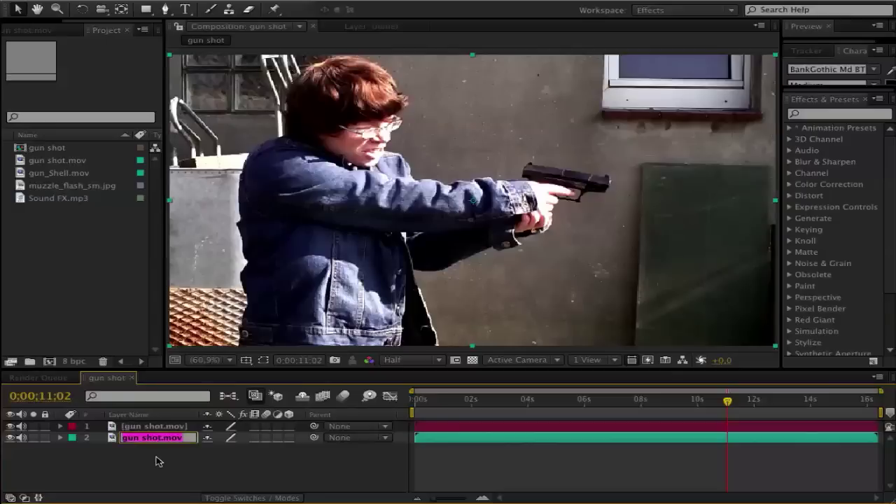
{"action": "type", "text": "Gun"}
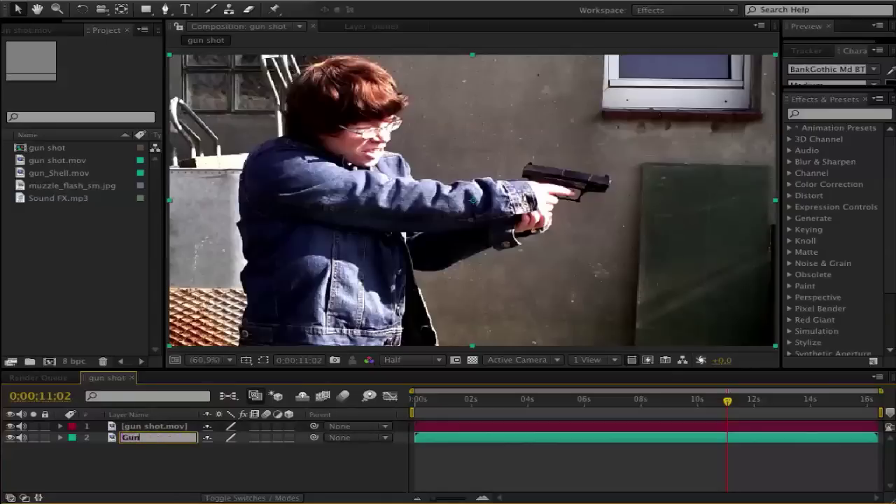
{"action": "type", "text": " shot"}
{"action": "key", "text": "Return"}
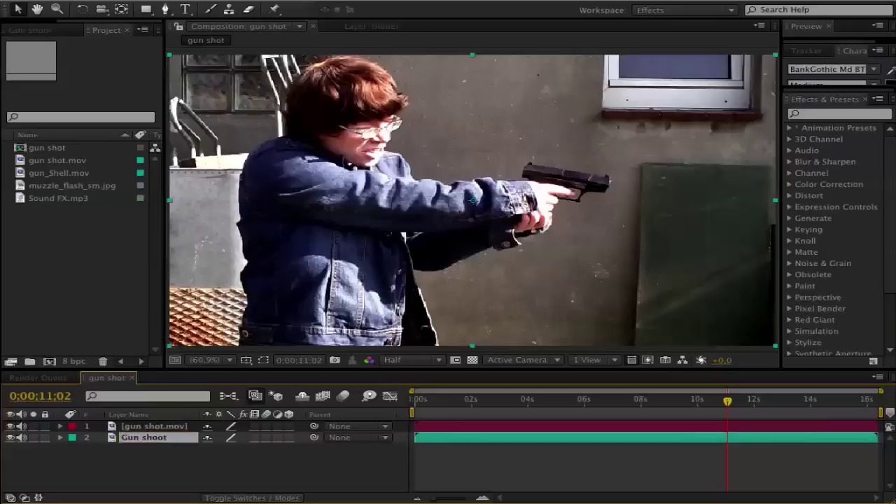
- Rename the top copy of the layer 'Blowback'
{"action": "left_click", "coordinate": [148, 427]}
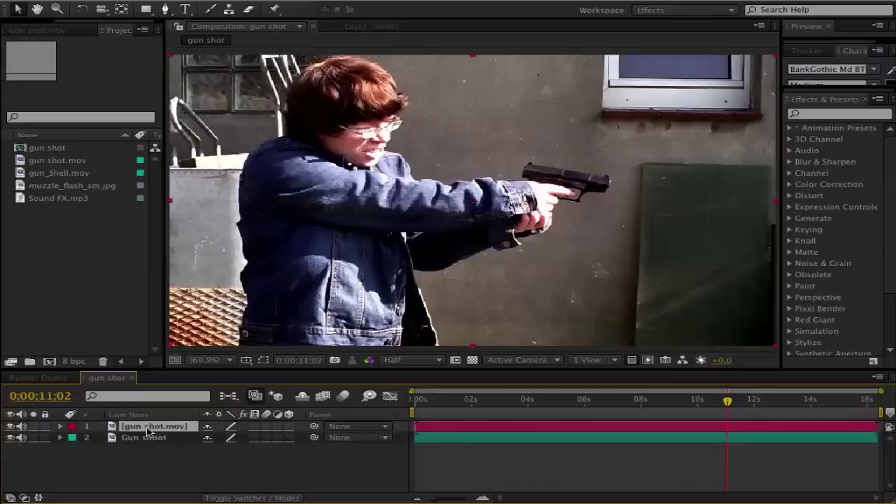
{"action": "key", "text": "Return"}
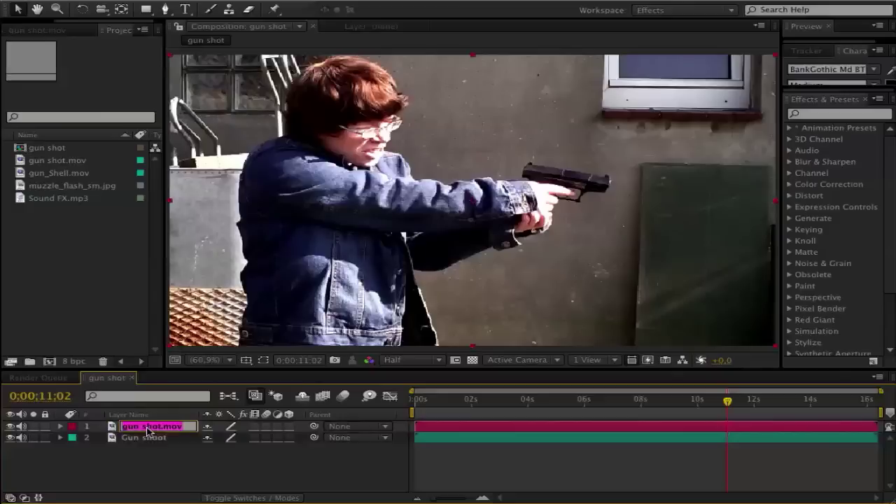
{"action": "type", "text": "Blowback"}
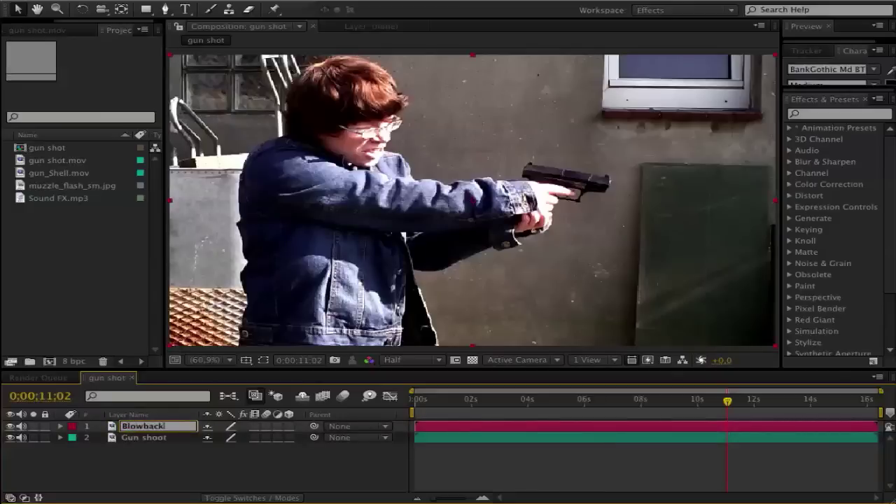
{"action": "key", "text": "Return"}
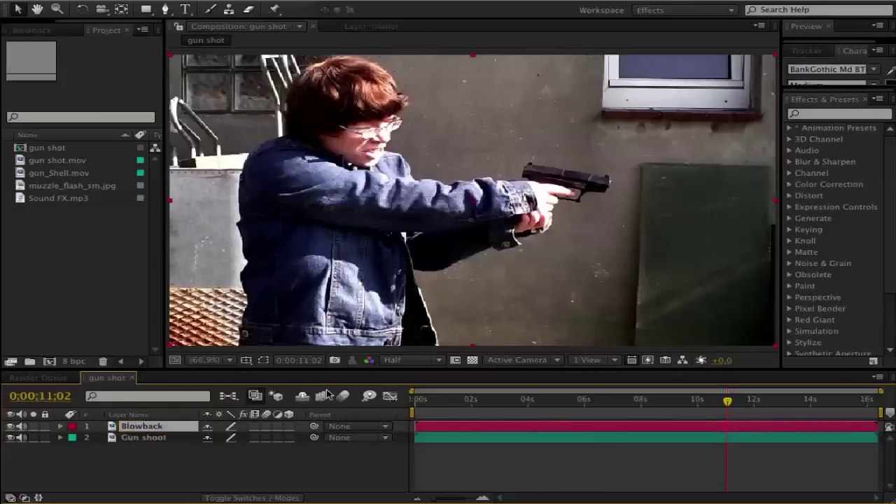
{"action": "left_click", "coordinate": [196, 464]}
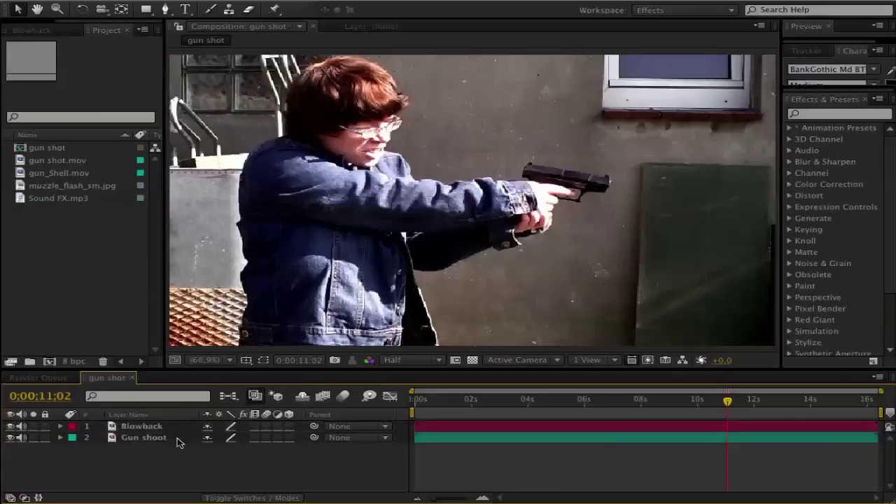
- Fix the 'Gun shoot' typo so the lower layer reads 'Gun shot'
{"action": "left_click", "coordinate": [176, 439]}
{"action": "key", "text": "Return"}
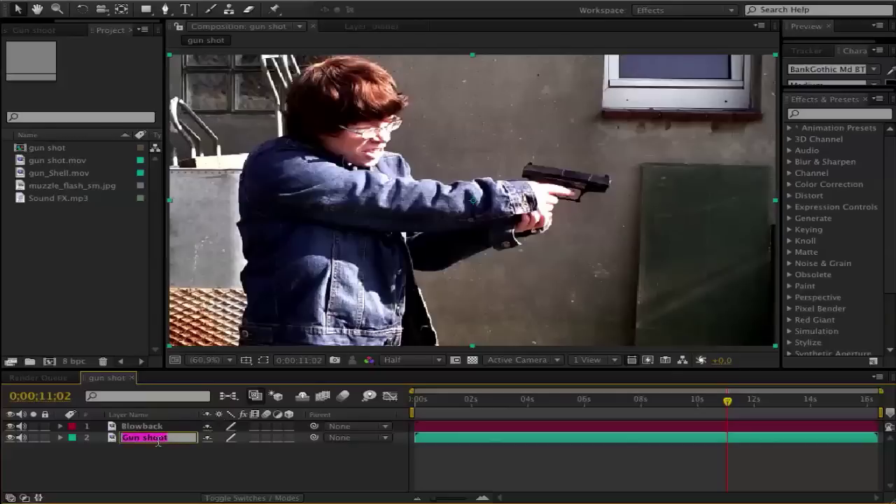
{"action": "left_click", "coordinate": [157, 439]}
{"action": "key", "text": "BackSpace"}
{"action": "key", "text": "Return"}
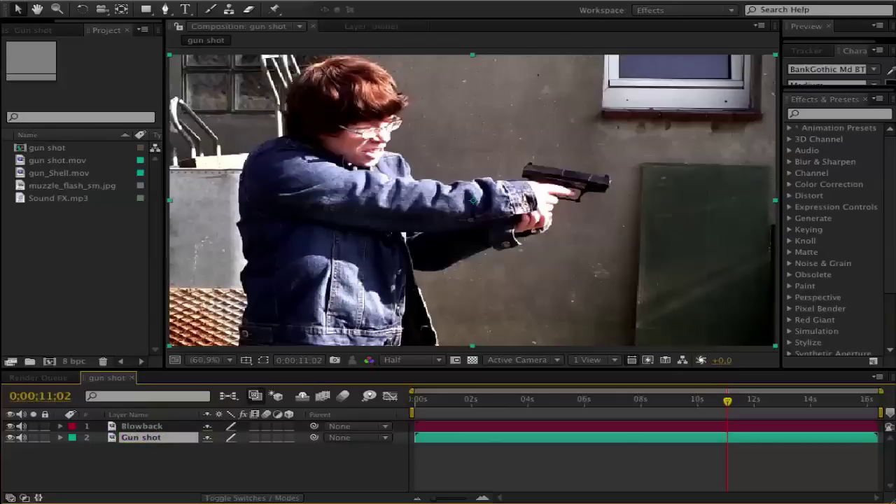
{"action": "left_click", "coordinate": [175, 464]}
{"action": "left_click", "coordinate": [163, 439]}
{"action": "left_click", "coordinate": [142, 429]}
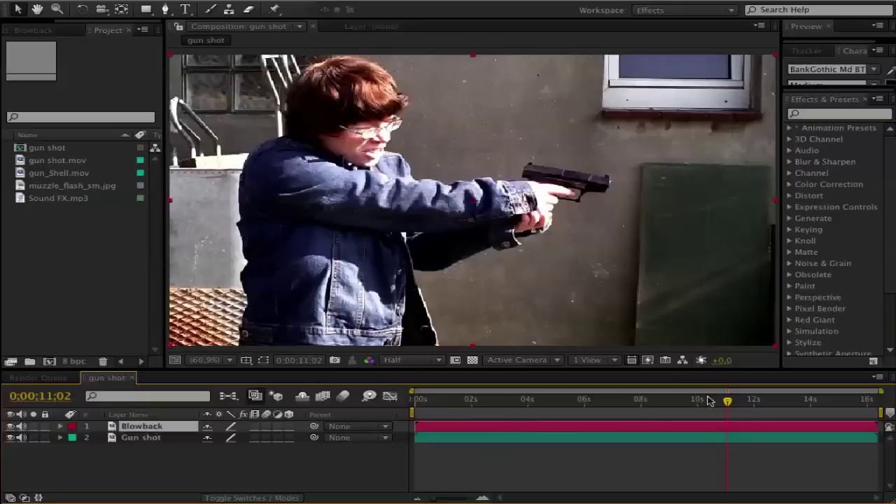
- Zoom the timeline to single frames and compare 11;02 and 11;03, settling on 11;02
{"action": "left_click", "coordinate": [484, 497]}
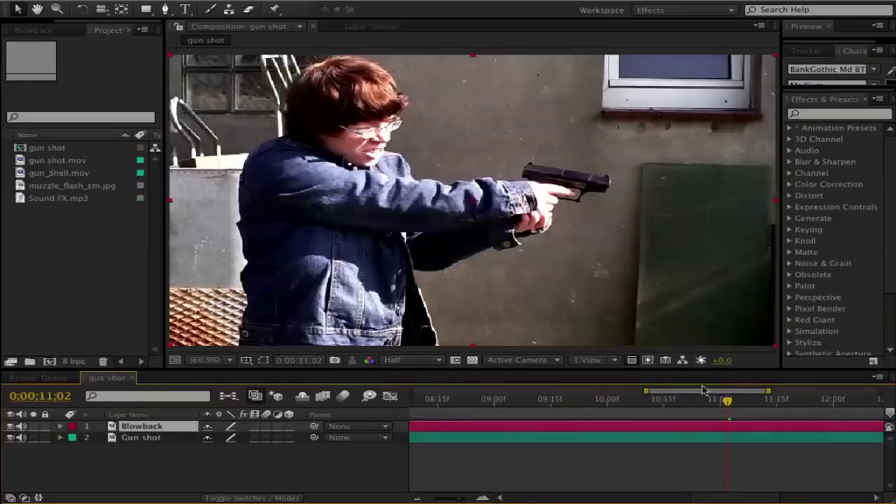
{"action": "left_click", "coordinate": [484, 498]}
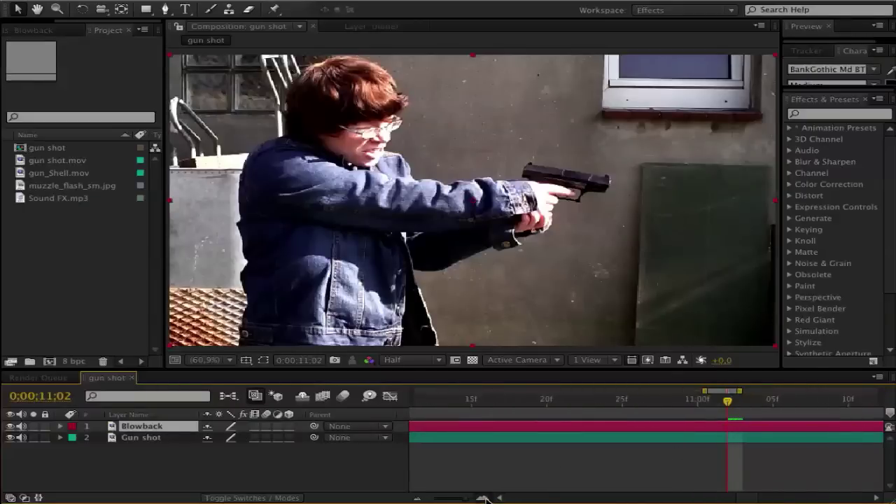
{"action": "left_click", "coordinate": [483, 498]}
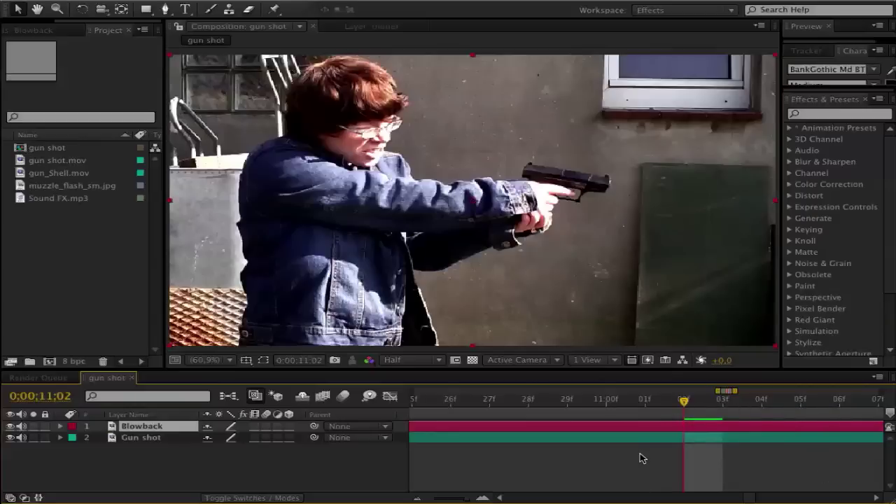
{"action": "key", "text": "Page_Down"}
{"action": "key", "text": "Page_Up"}
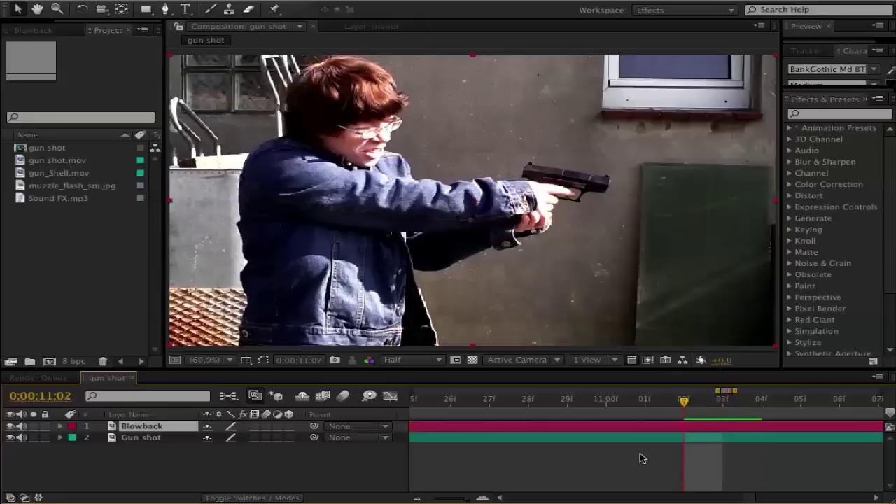
{"action": "key", "text": "Page_Down"}
{"action": "key", "text": "Page_Up"}
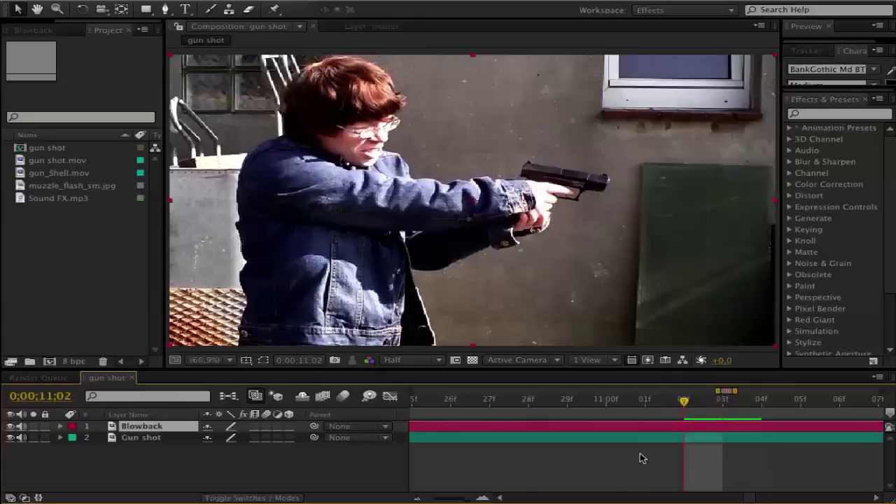
{"action": "key", "text": "Page_Down"}
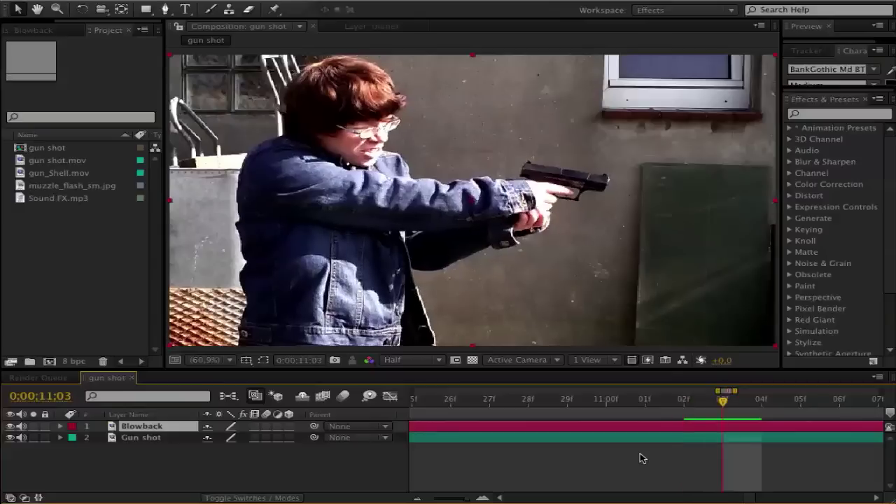
{"action": "key", "text": "Page_Down"}
{"action": "key", "text": "Page_Up"}
{"action": "key", "text": "Page_Up"}
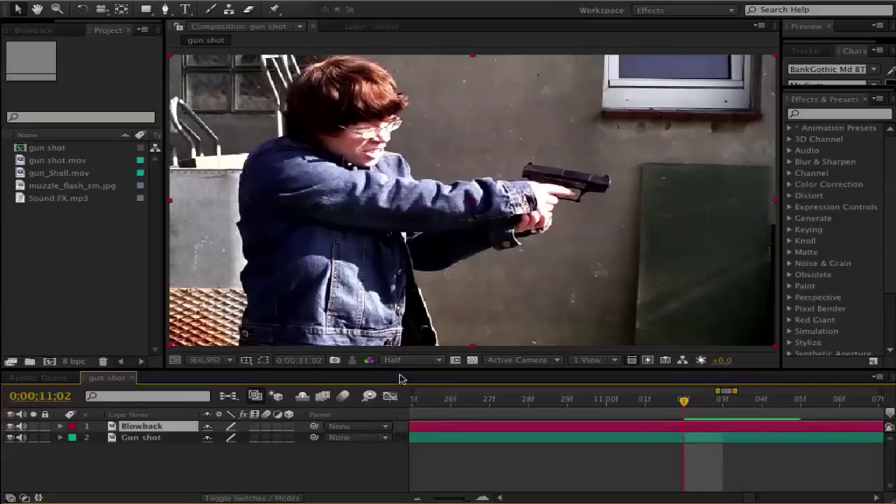
- Open the Blowback layer in its own Layer panel, zoomed and panned to the gun
{"action": "double_click", "coordinate": [167, 428]}
{"action": "scroll", "coordinate": [617, 182], "scroll_direction": "up", "scroll_amount": 3}
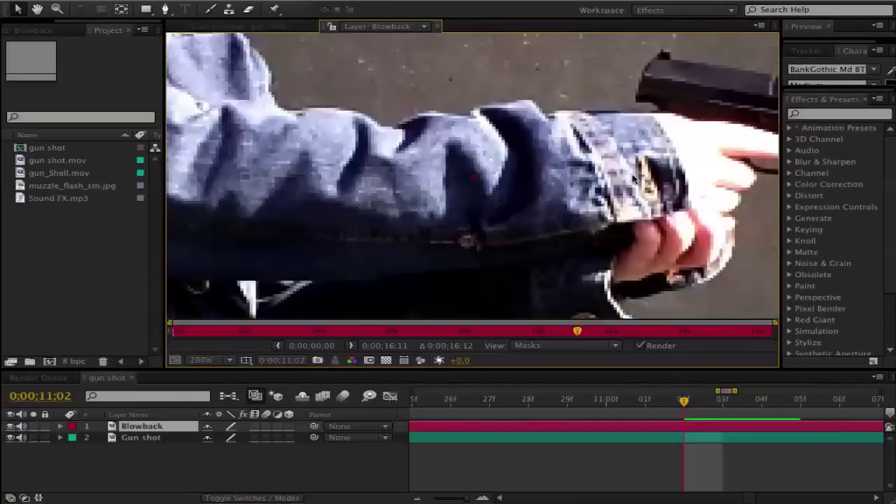
{"action": "left_click", "coordinate": [37, 8]}
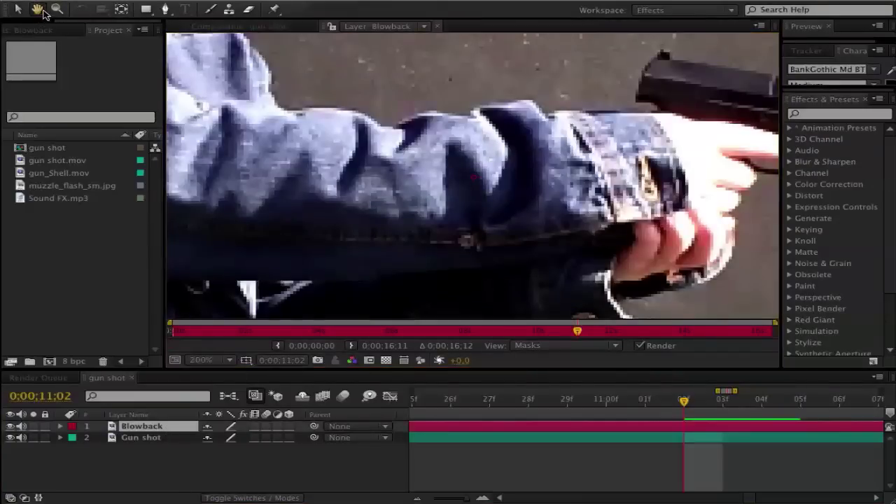
{"action": "left_click_drag", "start_coordinate": [699, 144], "coordinate": [407, 196]}
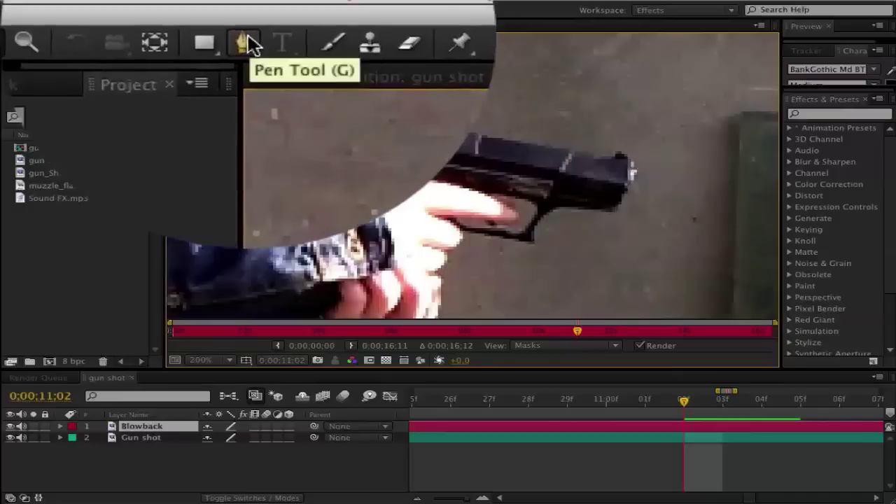
- Start a Pen-tool mask with points at the gun's rear and near the muzzle
{"action": "left_click", "coordinate": [255, 42]}
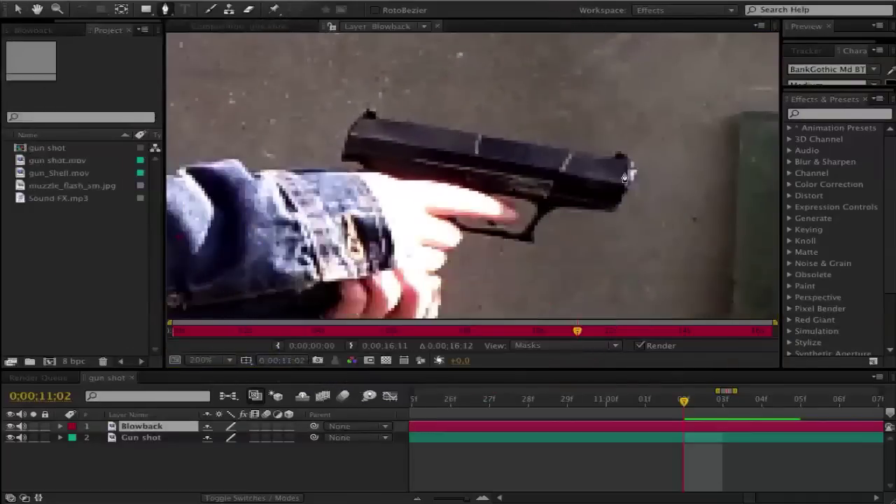
{"action": "left_click", "coordinate": [342, 143]}
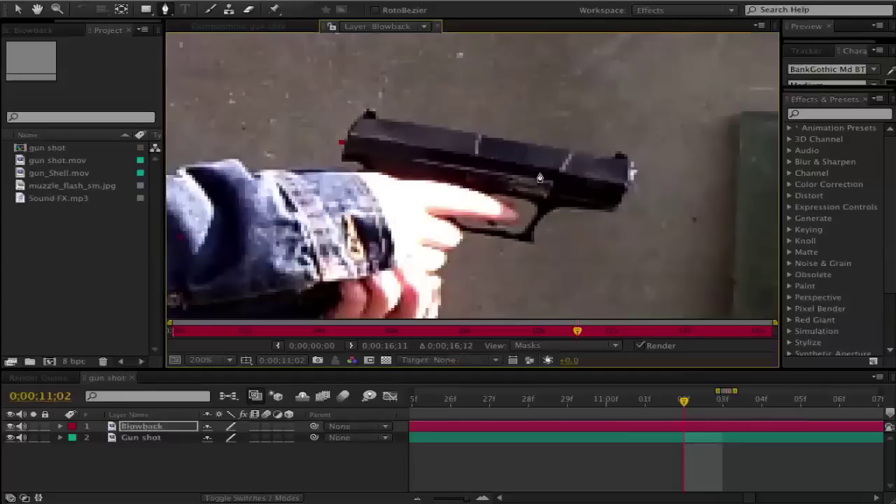
{"action": "left_click", "coordinate": [626, 199]}
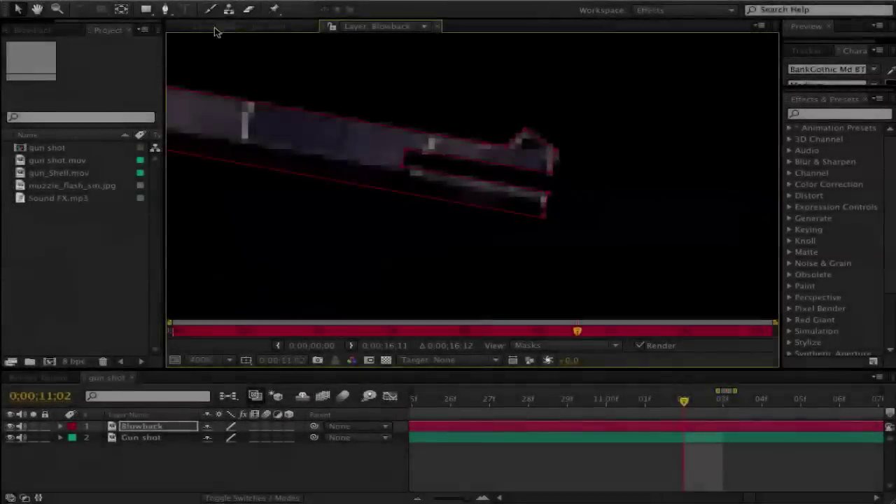
- Keyframe Blowback's Position and Rotation at 11;02, view at 100%, then advance to 11;03
{"action": "left_click", "coordinate": [235, 31]}
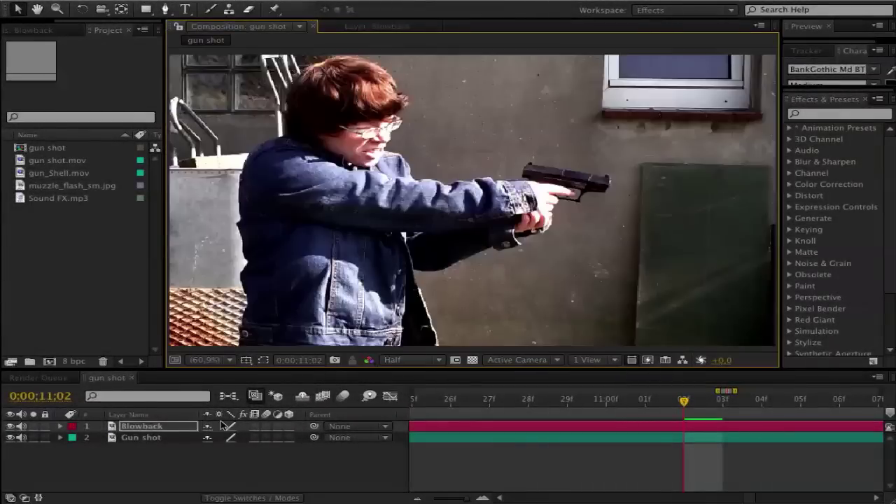
{"action": "left_click", "coordinate": [137, 427]}
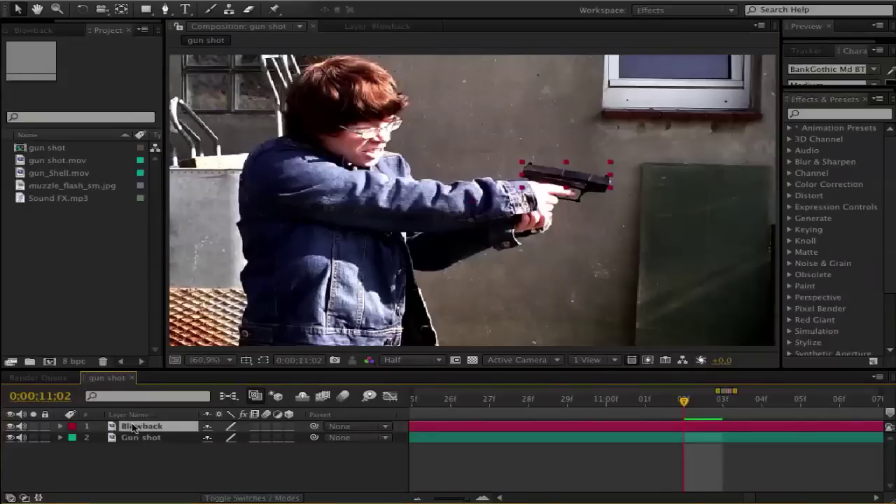
{"action": "key", "text": "p"}
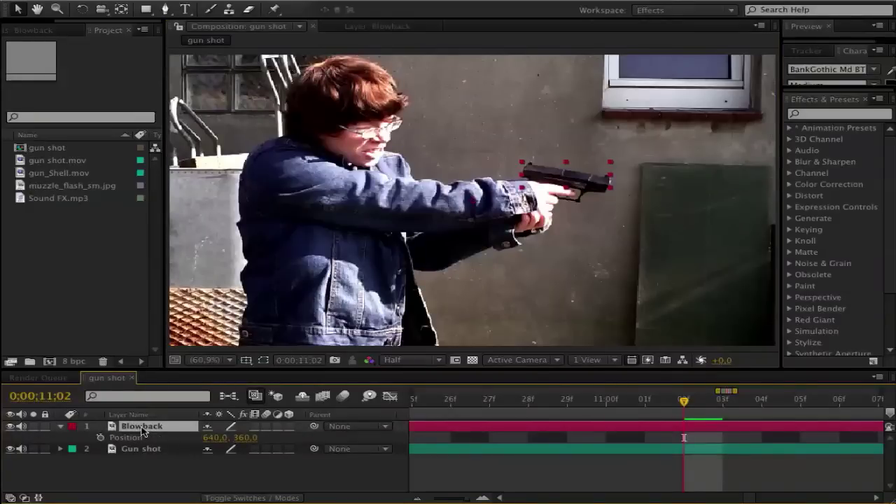
{"action": "key", "text": "shift+r"}
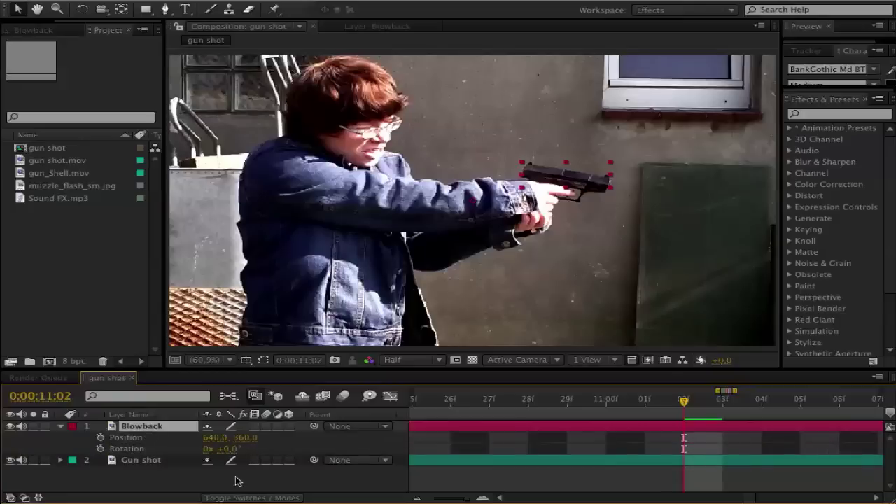
{"action": "left_click", "coordinate": [101, 438]}
{"action": "left_click", "coordinate": [101, 449]}
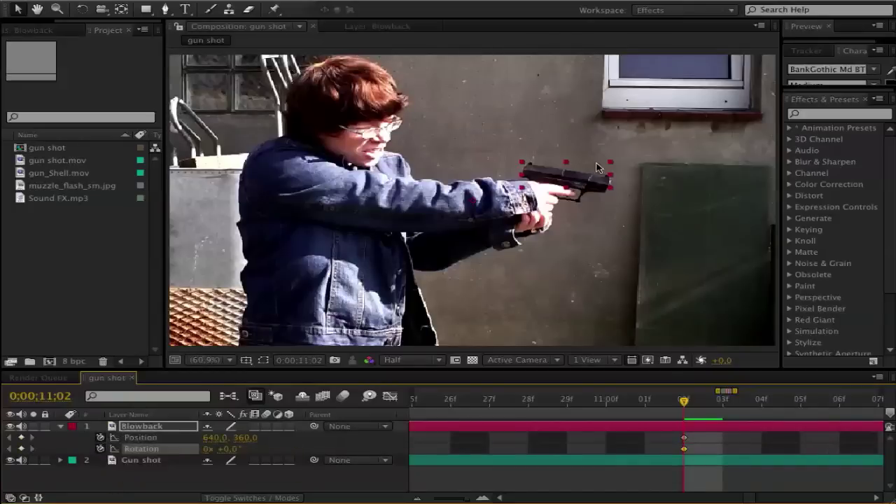
{"action": "key", "text": "slash"}
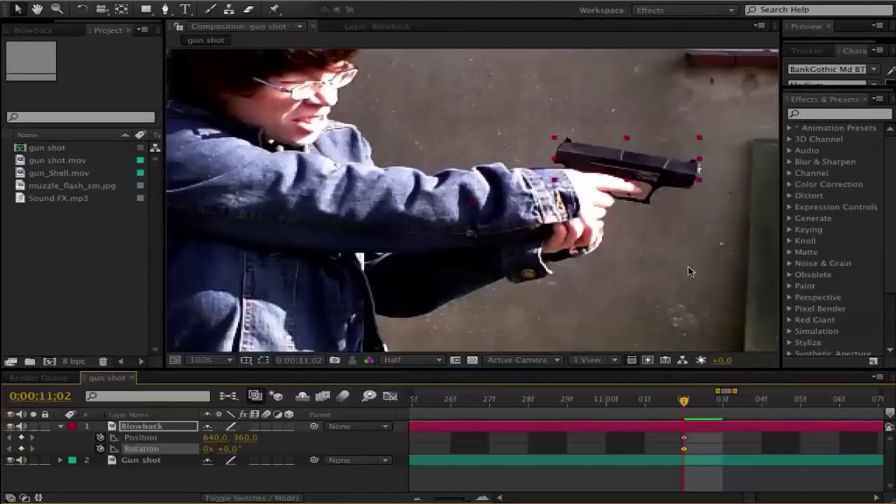
{"action": "key", "text": "Page_Down"}
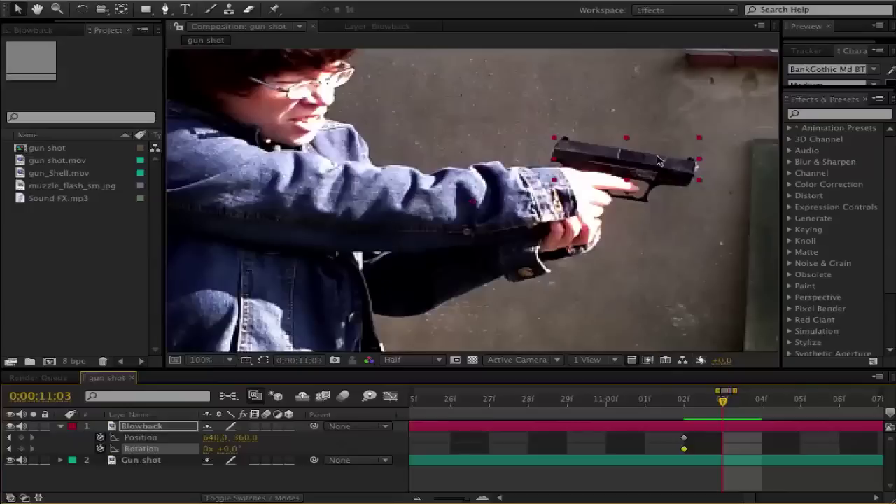
- Nudge the Blowback slide back to Position 611.0, 353.0 and show its mask outline
{"action": "key", "text": "Left"}
{"action": "key", "text": "Left"}
{"action": "key", "text": "Left"}
{"action": "key", "text": "Left"}
{"action": "key", "text": "Up"}
{"action": "key", "text": "Up"}
{"action": "key", "text": "Up"}
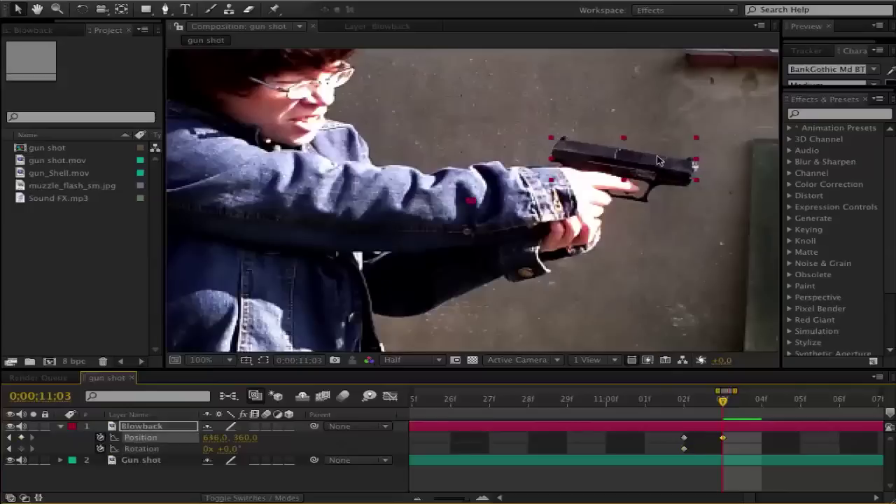
{"action": "key", "text": "Left"}
{"action": "key", "text": "Left"}
{"action": "key", "text": "Left"}
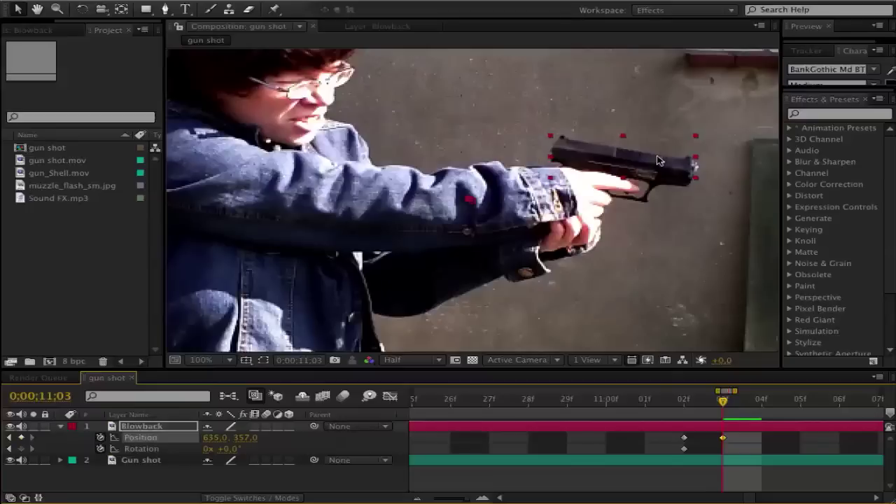
{"action": "key", "text": "Down"}
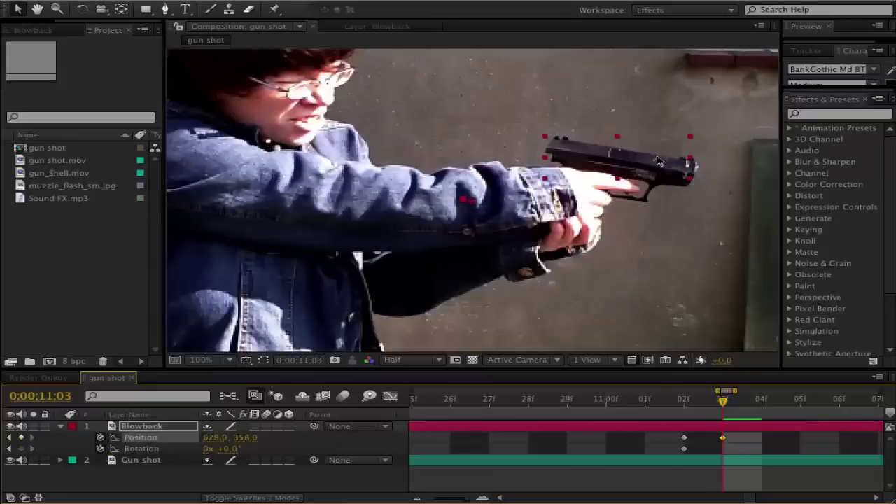
{"action": "key", "text": "Left"}
{"action": "key", "text": "Left"}
{"action": "key", "text": "Left"}
{"action": "key", "text": "Left"}
{"action": "key", "text": "Left"}
{"action": "key", "text": "Up"}
{"action": "key", "text": "Up"}
{"action": "key", "text": "Up"}
{"action": "key", "text": "Up"}
{"action": "key", "text": "Up"}
{"action": "key", "text": "Up"}
{"action": "key", "text": "Up"}
{"action": "key", "text": "Up"}
{"action": "key", "text": "Up"}
{"action": "key", "text": "Up"}
{"action": "key", "text": "Up"}
{"action": "key", "text": "Left"}
{"action": "key", "text": "Left"}
{"action": "key", "text": "Left"}
{"action": "key", "text": "Left"}
{"action": "key", "text": "Left"}
{"action": "key", "text": "Left"}
{"action": "key", "text": "Left"}
{"action": "key", "text": "Left"}
{"action": "key", "text": "Left"}
{"action": "key", "text": "Left"}
{"action": "key", "text": "Left"}
{"action": "key", "text": "Left"}
{"action": "key", "text": "Left"}
{"action": "key", "text": "Left"}
{"action": "key", "text": "Left"}
{"action": "key", "text": "Down"}
{"action": "key", "text": "Down"}
{"action": "key", "text": "Down"}
{"action": "key", "text": "Down"}
{"action": "key", "text": "Down"}
{"action": "key", "text": "Down"}
{"action": "key", "text": "Down"}
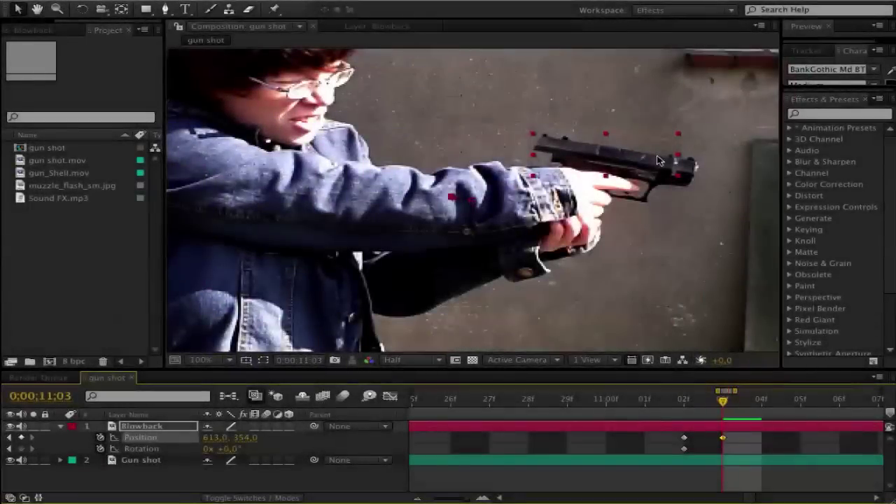
{"action": "key", "text": "Left"}
{"action": "key", "text": "Left"}
{"action": "key", "text": "Up"}
{"action": "left_click", "coordinate": [263, 360]}
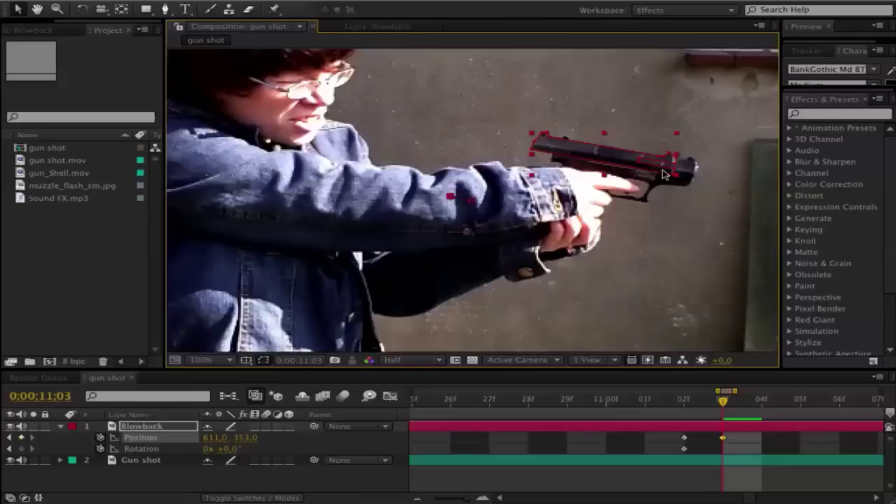
- Reopen the Blowback layer at 800% and drag the mask edges to follow the pistol slide
{"action": "scroll", "coordinate": [664, 174], "scroll_direction": "up", "scroll_amount": 2}
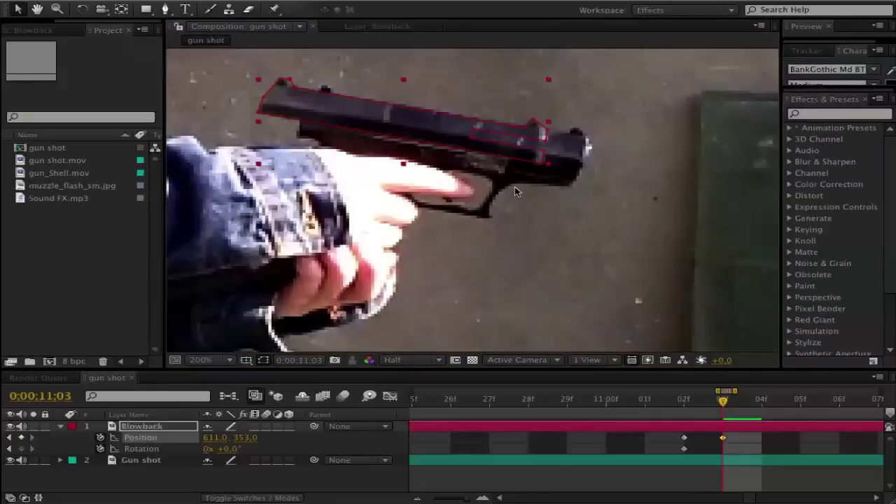
{"action": "left_click", "coordinate": [471, 142]}
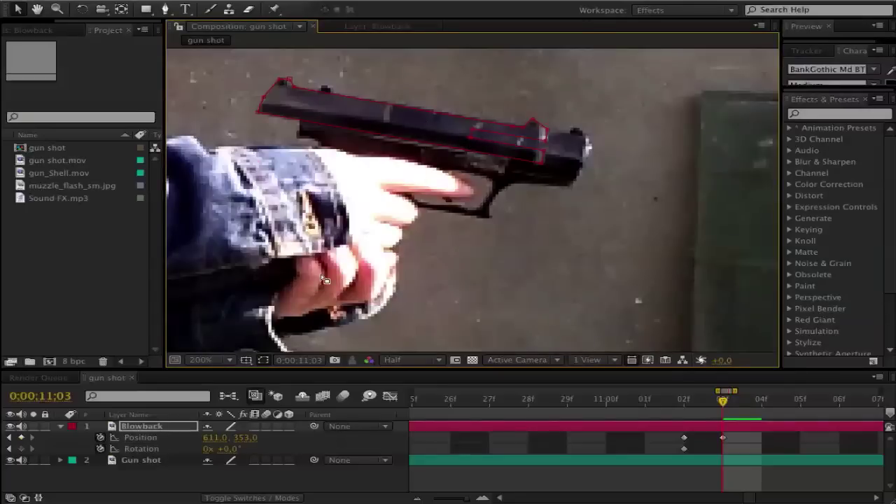
{"action": "double_click", "coordinate": [168, 428]}
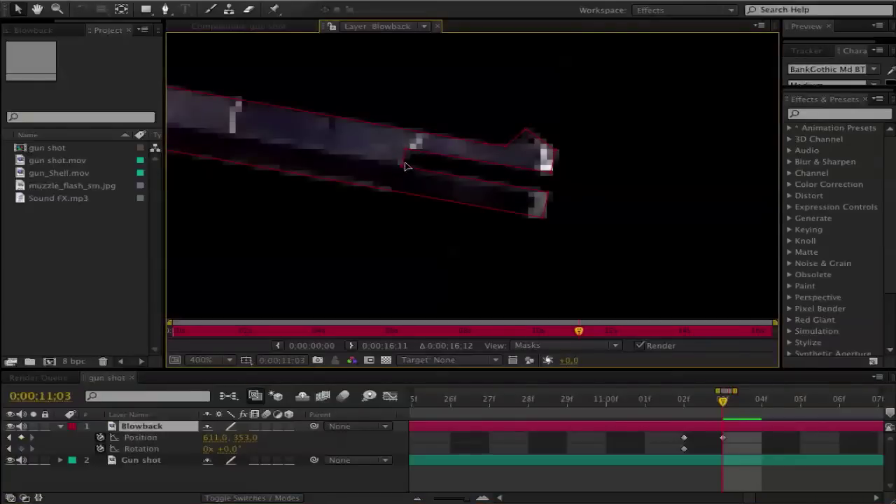
{"action": "key", "text": "comma"}
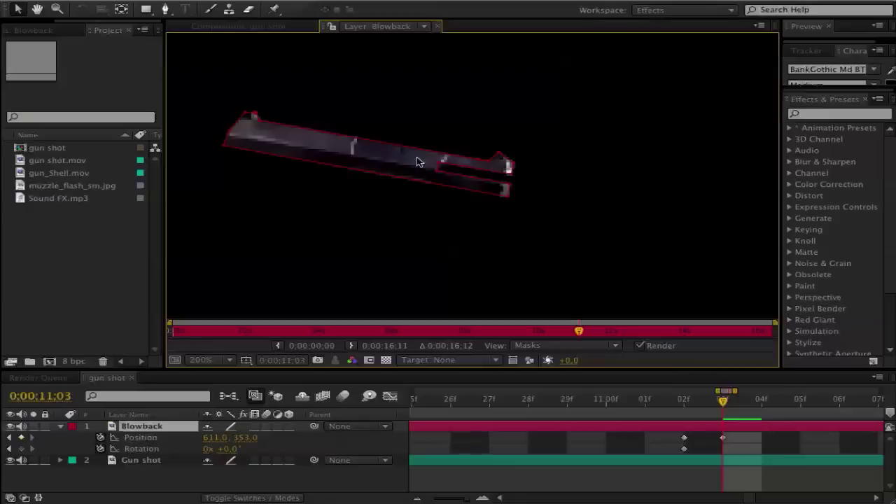
{"action": "key", "text": "period"}
{"action": "key", "text": "period"}
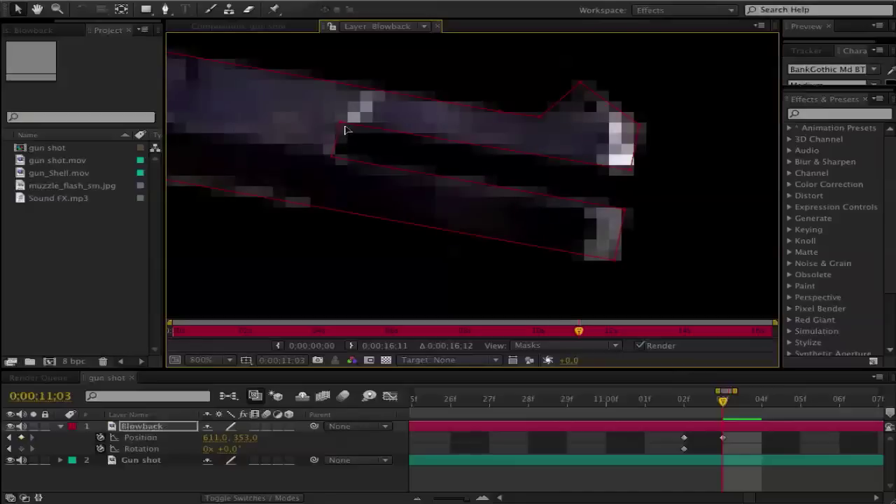
{"action": "left_click_drag", "start_coordinate": [343, 131], "coordinate": [630, 183]}
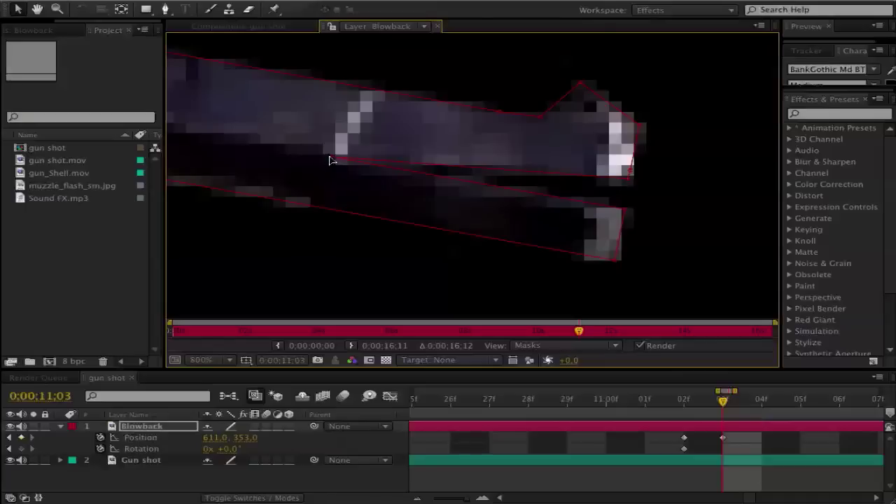
{"action": "left_click_drag", "start_coordinate": [329, 160], "coordinate": [623, 205]}
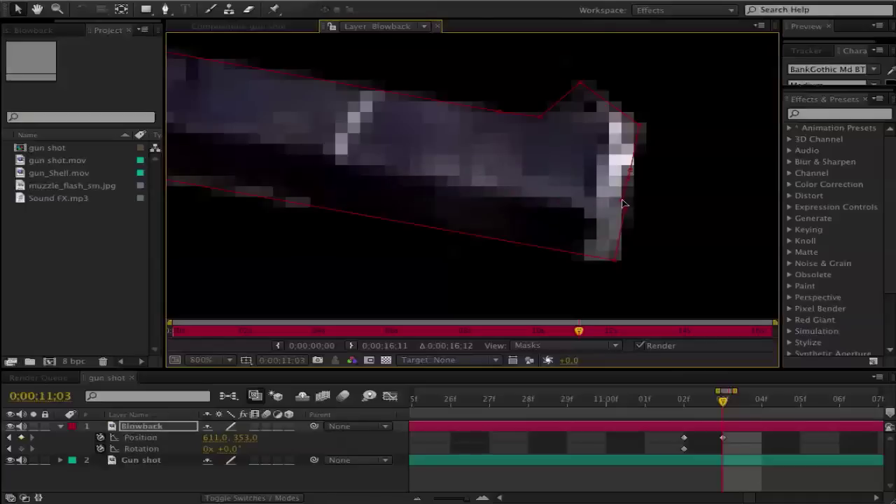
- Keyframe the Blowback layer's Rotation at -1° on frame 11;03
{"action": "left_click", "coordinate": [271, 26]}
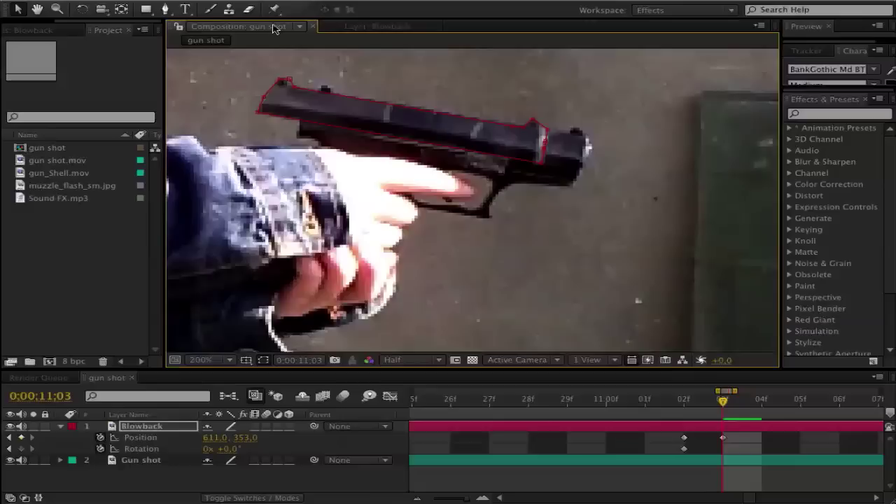
{"action": "scroll", "coordinate": [385, 226], "scroll_direction": "down", "scroll_amount": 1}
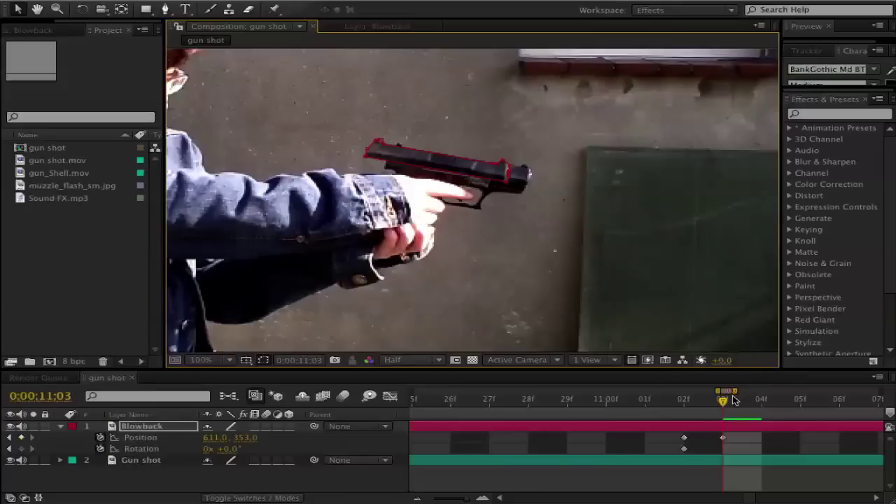
{"action": "left_click", "coordinate": [139, 449]}
{"action": "left_click", "coordinate": [230, 448]}
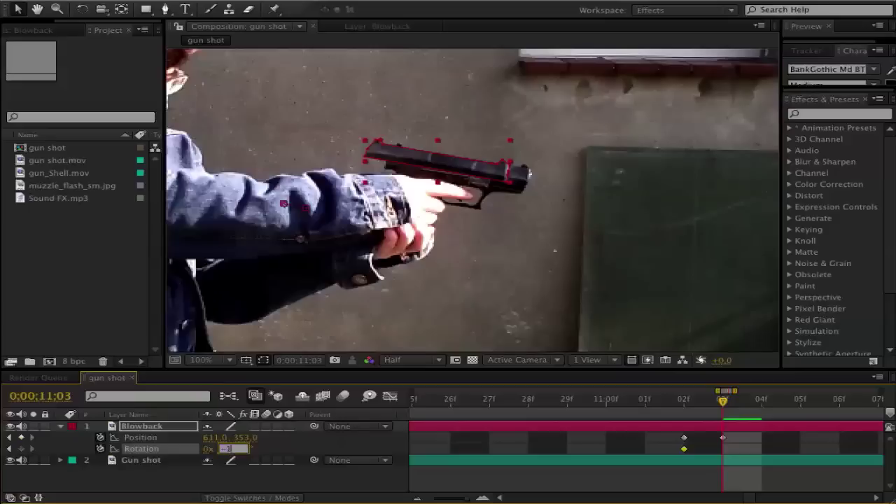
{"action": "type", "text": "-1"}
{"action": "key", "text": "Return"}
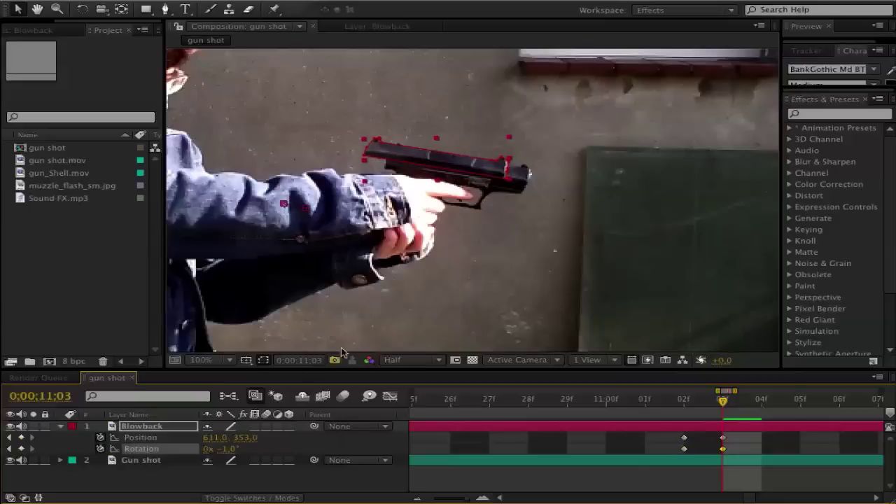
- Compare frames 11;02 and 11;03 repeatedly to check the slide's recoil, ending on 11;03
{"action": "key", "text": "period"}
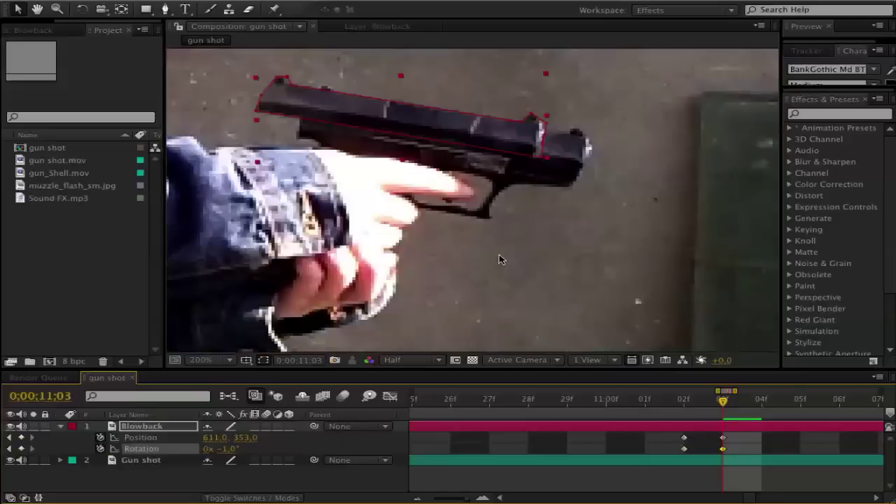
{"action": "key", "text": "comma"}
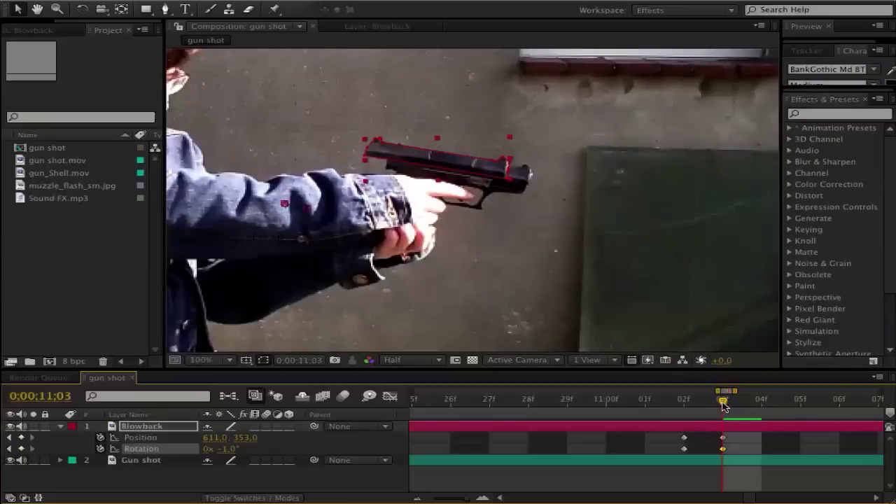
{"action": "key", "text": "Page_Up"}
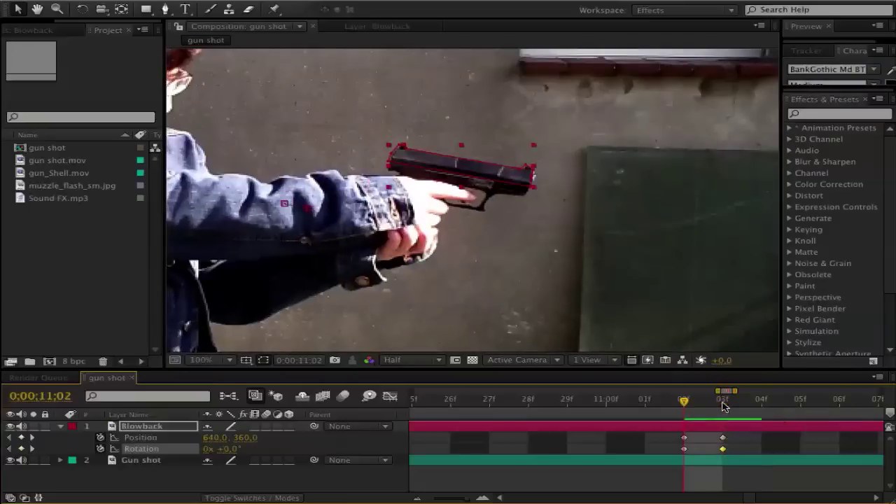
{"action": "key", "text": "Page_Down"}
{"action": "key", "text": "Page_Up"}
{"action": "key", "text": "Page_Down"}
{"action": "key", "text": "Page_Up"}
{"action": "key", "text": "Page_Down"}
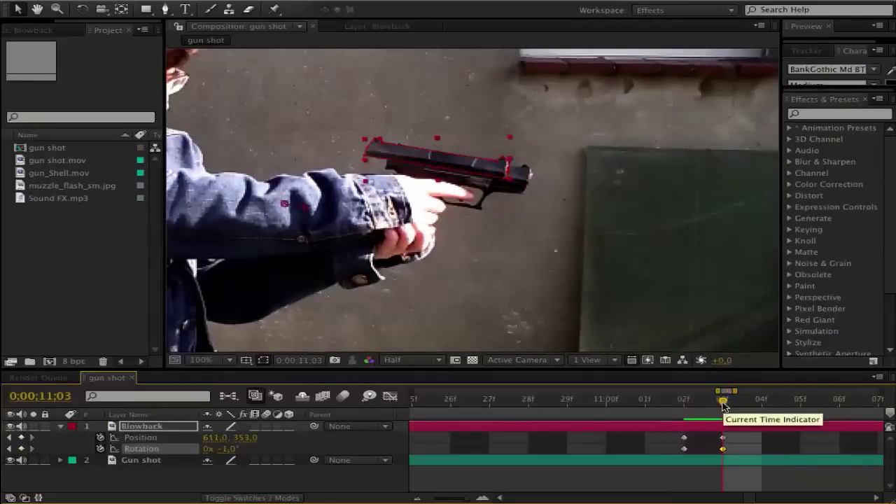
{"action": "key", "text": "Page_Up"}
{"action": "key", "text": "Page_Down"}
{"action": "key", "text": "Page_Up"}
{"action": "key", "text": "Page_Down"}
{"action": "key", "text": "Page_Up"}
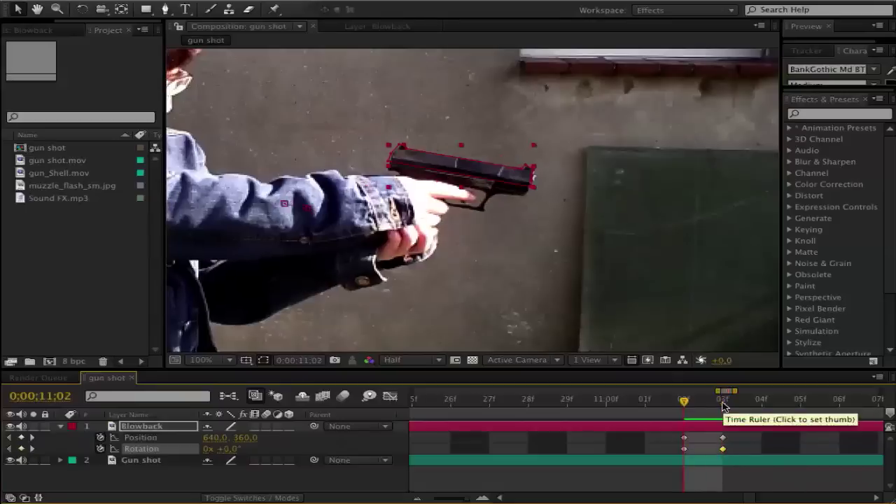
{"action": "key", "text": "Page_Down"}
{"action": "key", "text": "Page_Up"}
{"action": "key", "text": "Page_Down"}
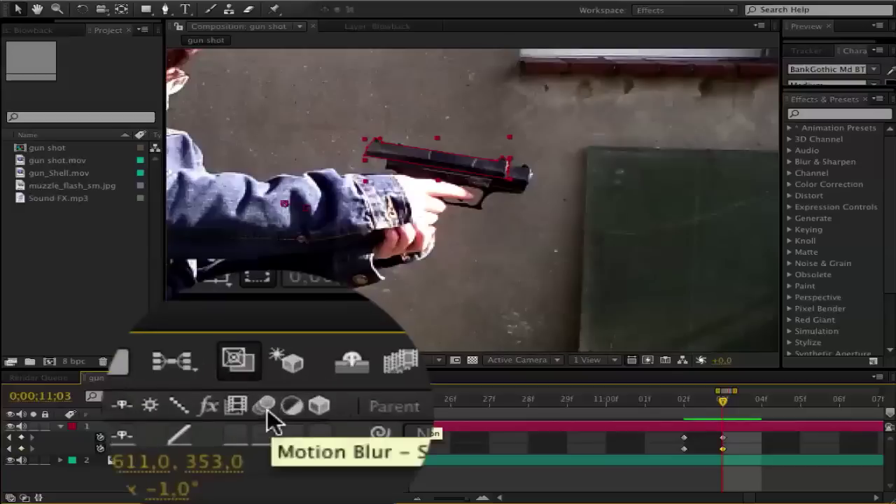
- Enable Blowback layer and composition motion blur, then apply Directional Blur from Blur & Sharpen
{"action": "left_click", "coordinate": [268, 414]}
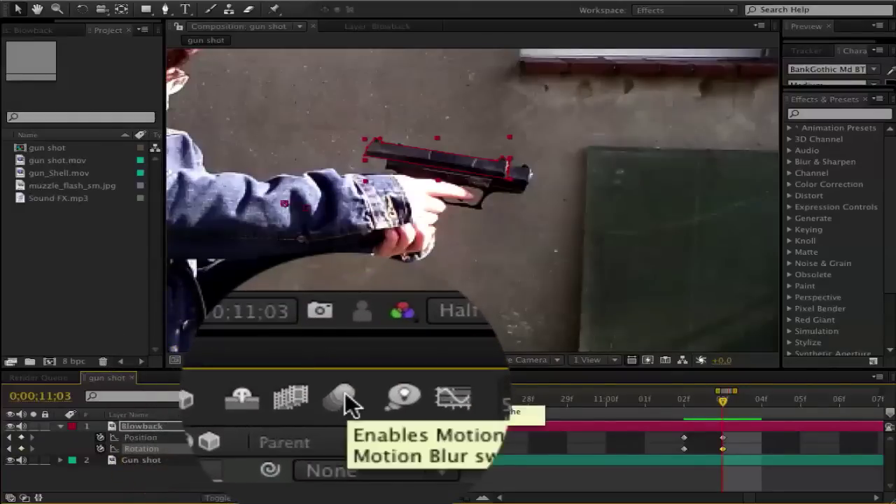
{"action": "left_click", "coordinate": [344, 398]}
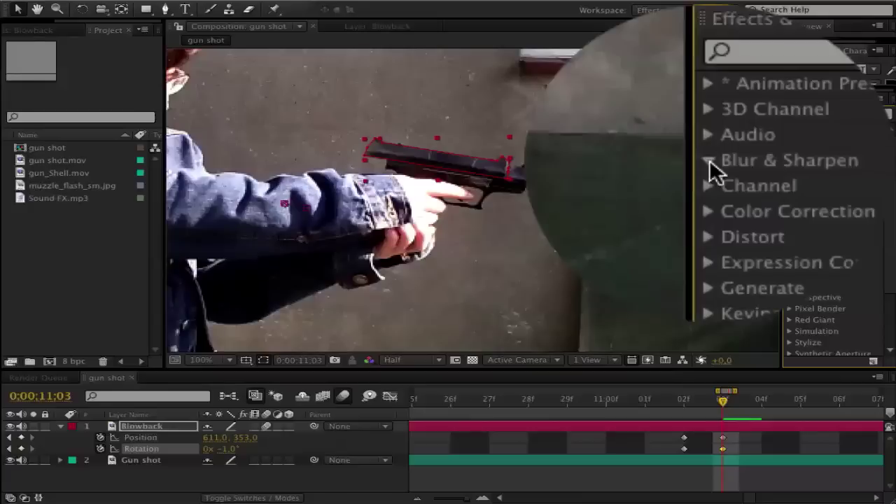
{"action": "left_click", "coordinate": [790, 162]}
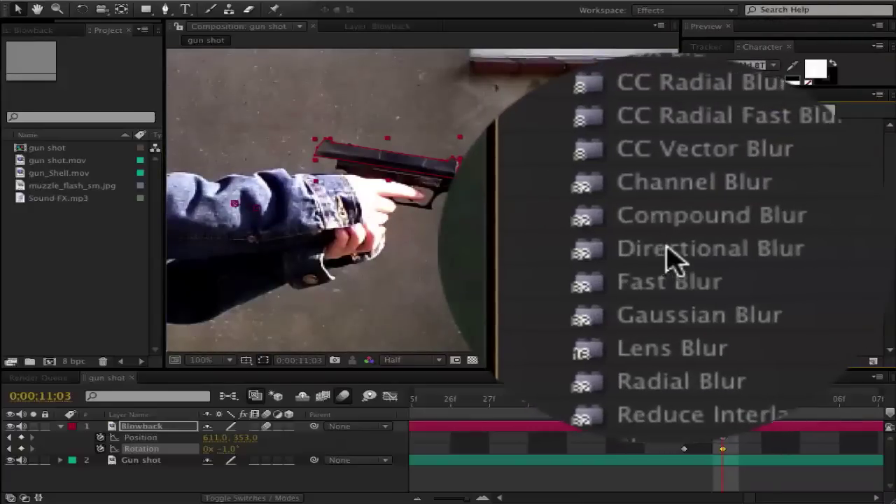
{"action": "left_click_drag", "start_coordinate": [753, 248], "coordinate": [438, 167]}
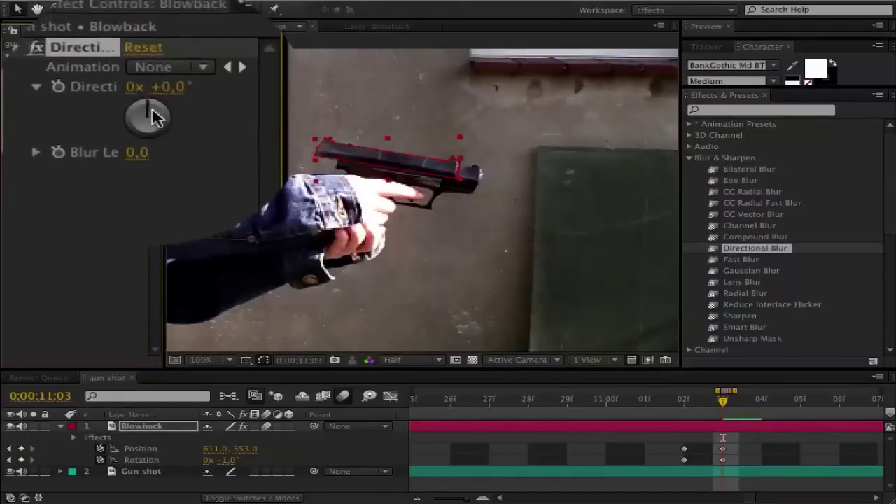
- Angle the Directional Blur to 105° with 4.2 blur length and reveal the Blowback mask
{"action": "left_click_drag", "start_coordinate": [147, 119], "coordinate": [159, 117]}
{"action": "mouse_move", "coordinate": [157, 117]}
{"action": "left_mouse_down"}
{"action": "mouse_move", "coordinate": [150, 117]}
{"action": "mouse_move", "coordinate": [158, 121]}
{"action": "left_mouse_up"}
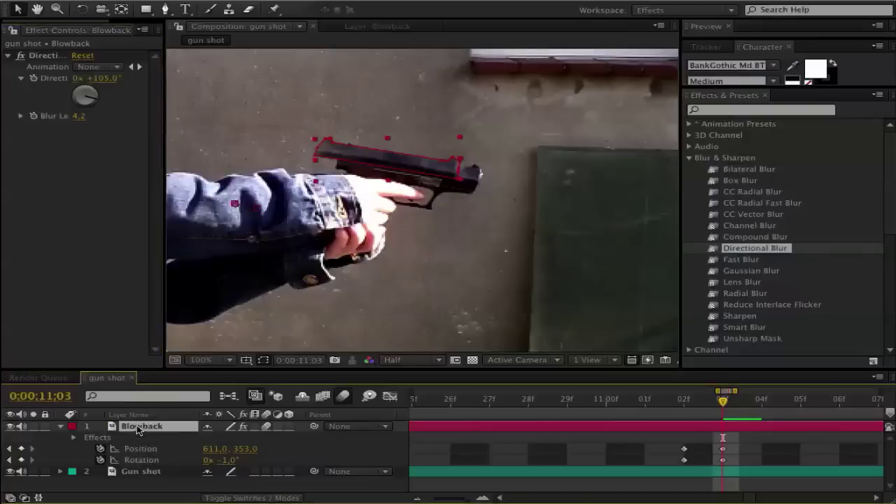
{"action": "key", "text": "u"}
{"action": "key", "text": "m"}
{"action": "key", "text": "m"}
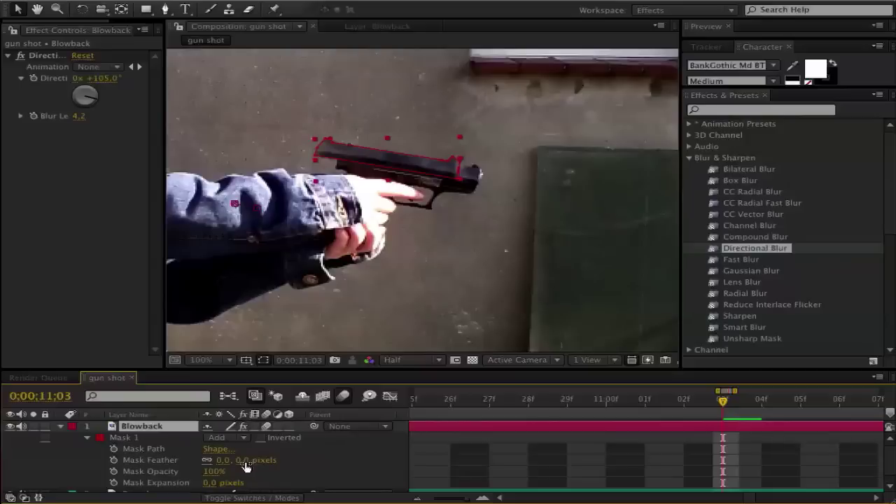
- Feather the Blowback mask 13 pixels, preview frames 11;02–11;03, and select the Gun shot layer
{"action": "mouse_move", "coordinate": [246, 466]}
{"action": "left_mouse_down"}
{"action": "mouse_move", "coordinate": [257, 460]}
{"action": "mouse_move", "coordinate": [245, 460]}
{"action": "left_mouse_up"}
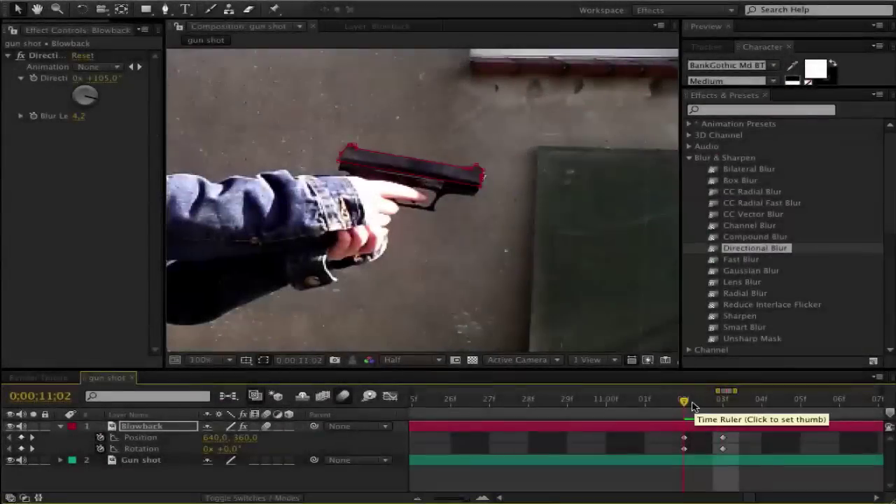
{"action": "mouse_move", "coordinate": [703, 406]}
{"action": "left_mouse_down"}
{"action": "mouse_move", "coordinate": [721, 407]}
{"action": "mouse_move", "coordinate": [690, 406]}
{"action": "mouse_move", "coordinate": [714, 406]}
{"action": "left_mouse_up"}
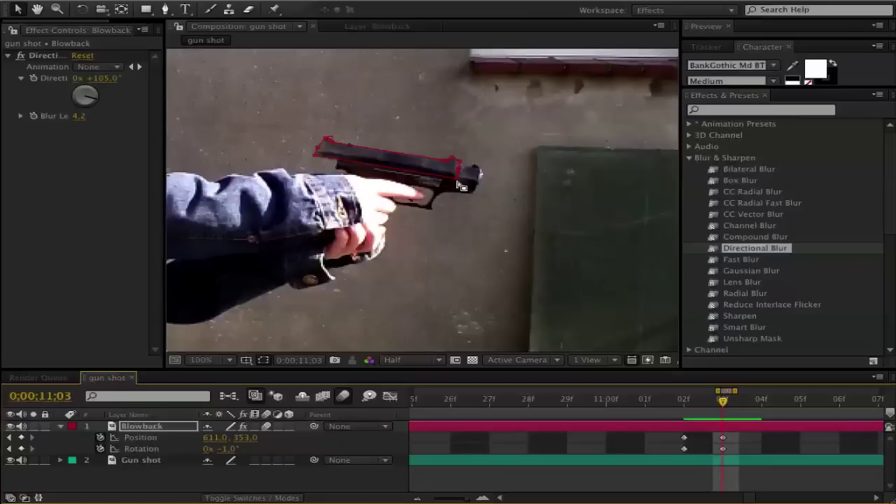
{"action": "left_click", "coordinate": [178, 461]}
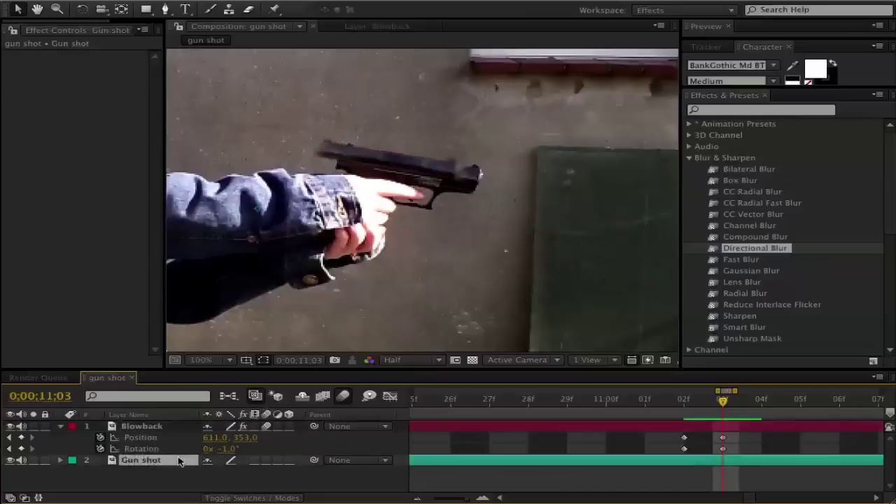
- With the Clone Stamp tool, open the Gun shot layer and clone background over the muzzle
{"action": "left_click", "coordinate": [228, 12]}
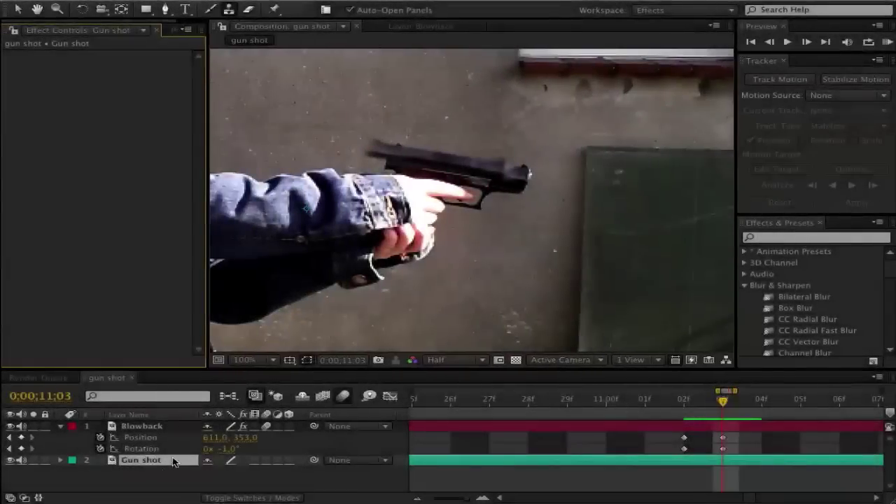
{"action": "double_click", "coordinate": [174, 462]}
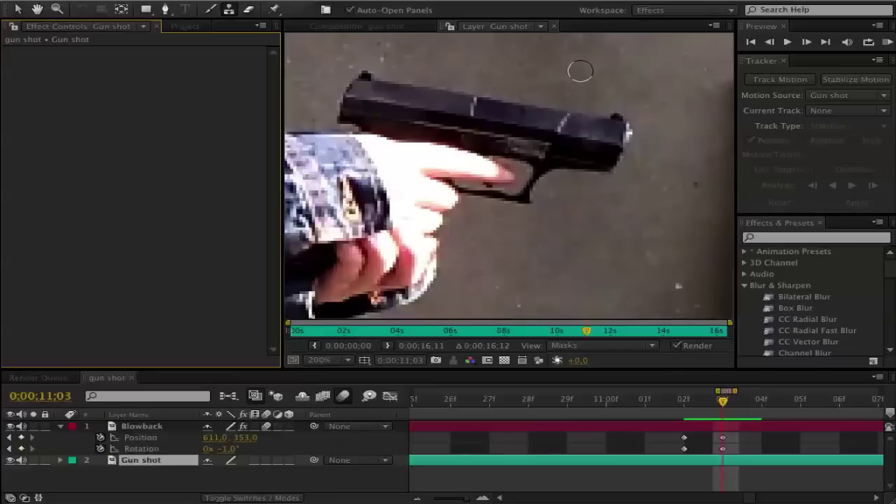
{"action": "mouse_move", "coordinate": [581, 71]}
{"action": "left_mouse_down"}
{"action": "mouse_move", "coordinate": [610, 89]}
{"action": "mouse_move", "coordinate": [671, 72]}
{"action": "mouse_move", "coordinate": [625, 76]}
{"action": "left_mouse_up"}
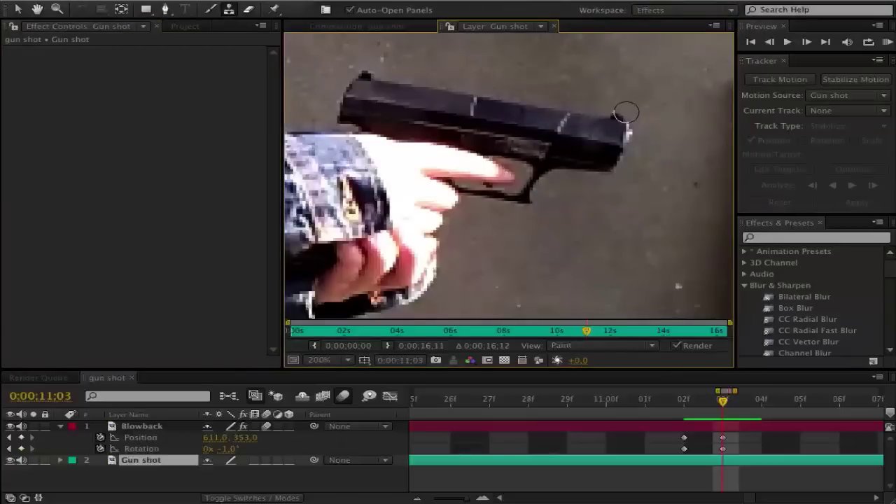
{"action": "left_click", "coordinate": [617, 116]}
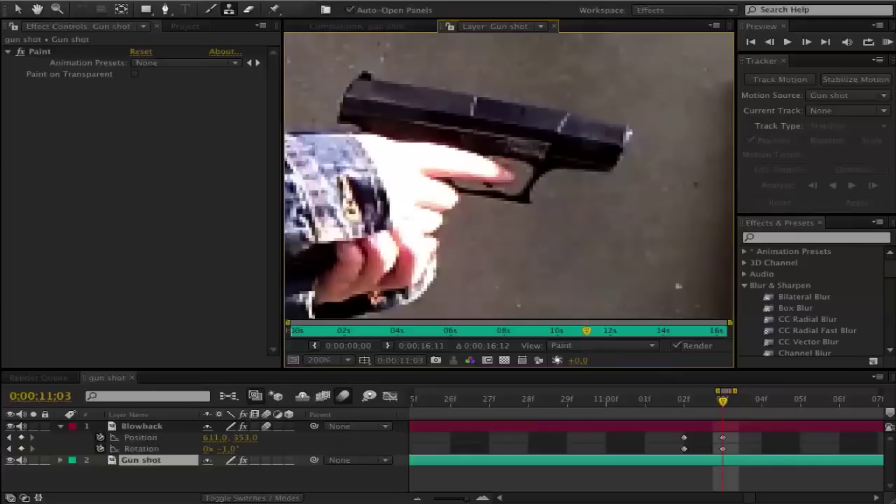
- Open the Brushes panel from the Window menu and shrink the brush diameter to 8 px
{"action": "left_click", "coordinate": [441, 1]}
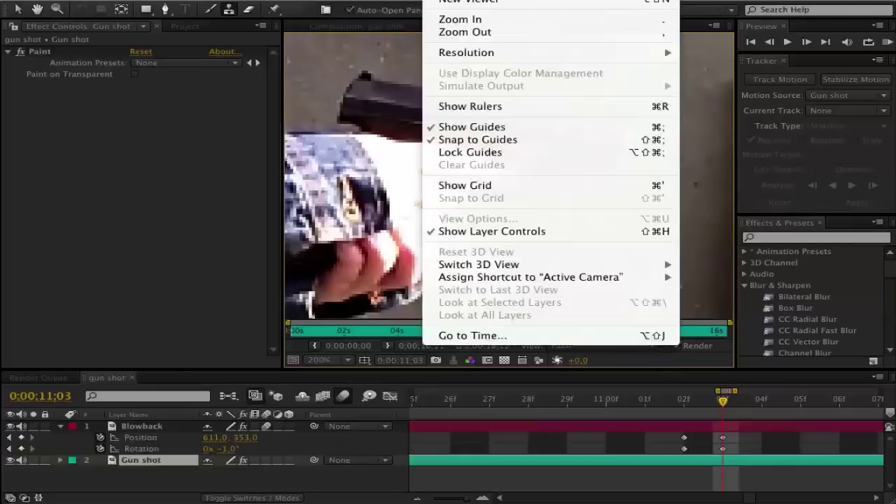
{"action": "mouse_move", "coordinate": [483, 1]}
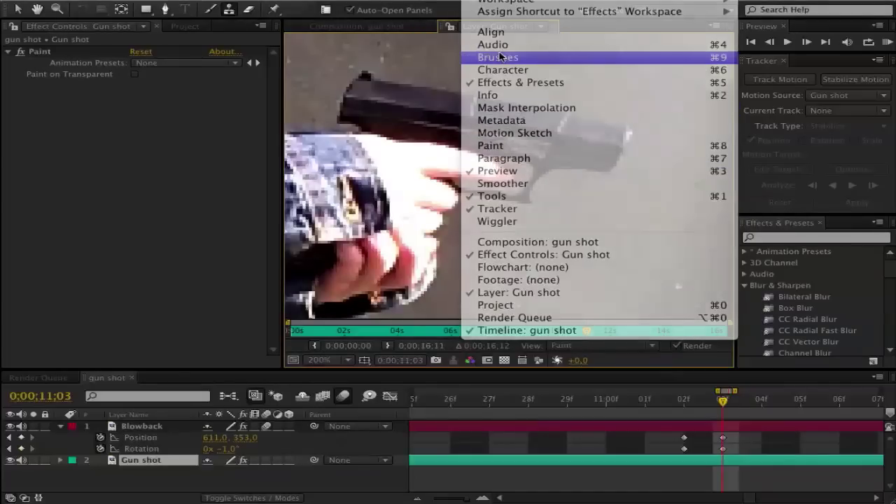
{"action": "left_click", "coordinate": [500, 57]}
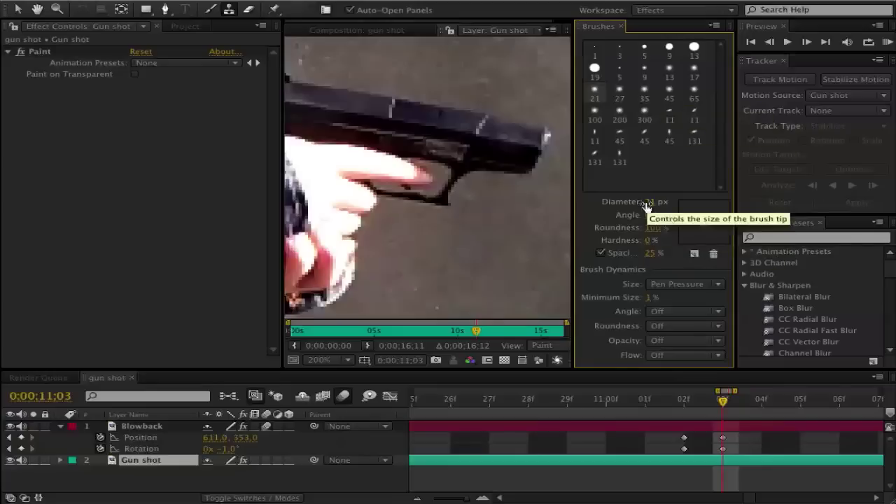
{"action": "left_click_drag", "start_coordinate": [646, 203], "coordinate": [632, 202]}
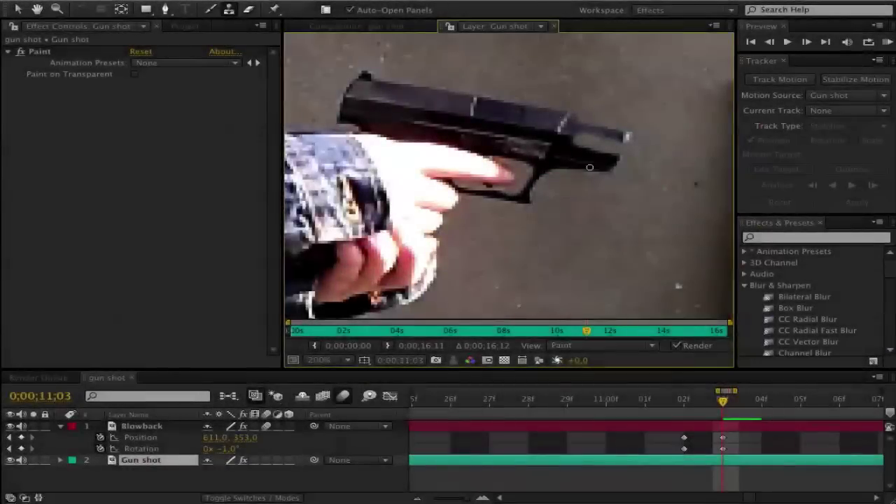
- Return to the gun shot composition, widen the viewer, select Blowback, and zoom to 200%
{"action": "left_click", "coordinate": [353, 26]}
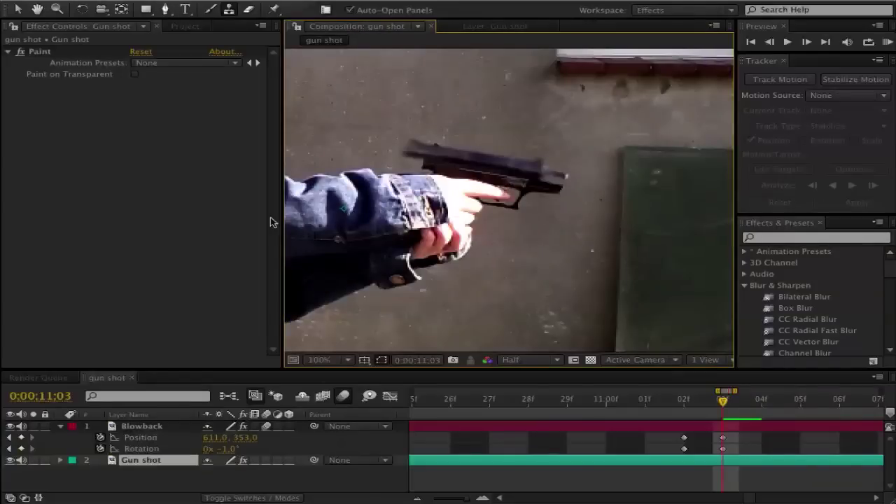
{"action": "left_click_drag", "start_coordinate": [281, 217], "coordinate": [201, 215]}
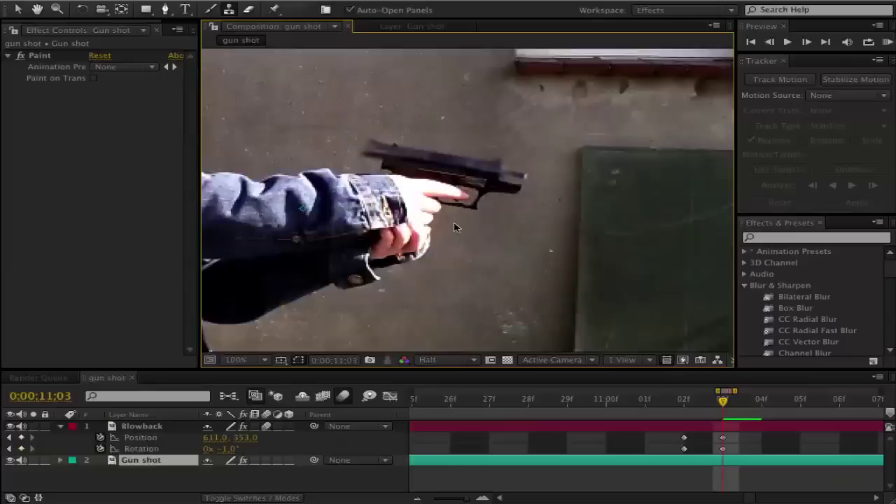
{"action": "scroll", "coordinate": [455, 227], "scroll_direction": "down", "scroll_amount": 2}
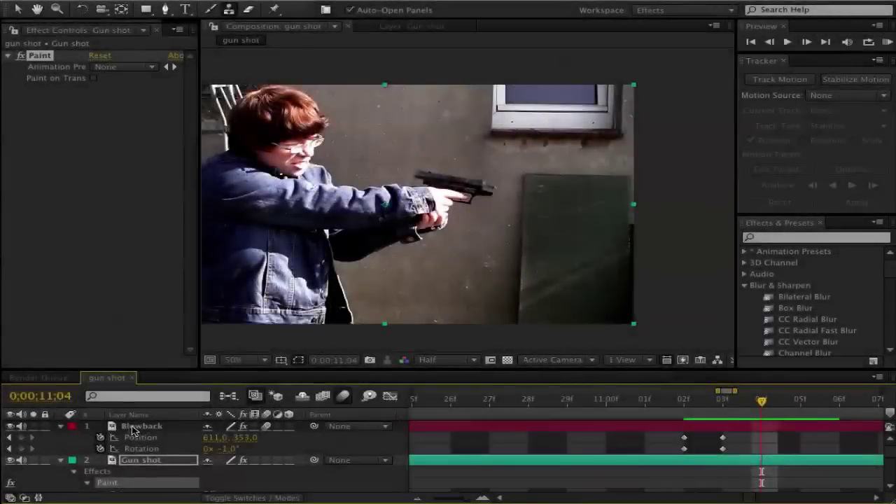
{"action": "left_click", "coordinate": [141, 425]}
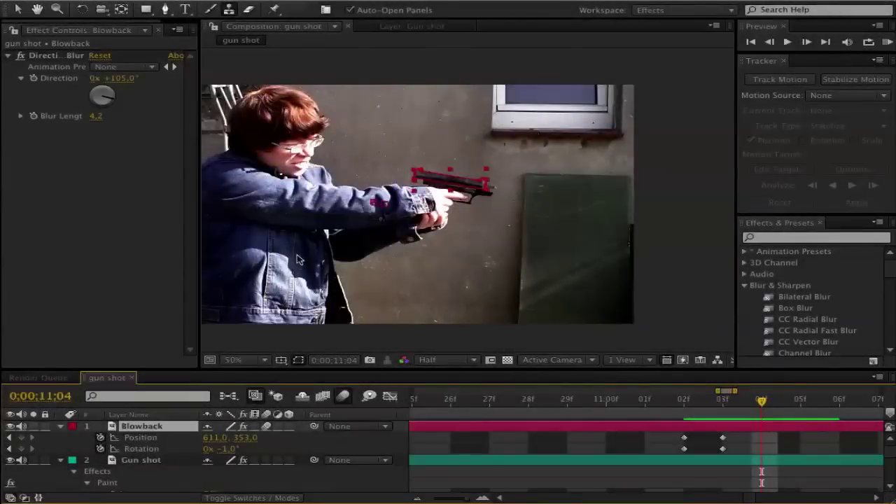
{"action": "scroll", "coordinate": [575, 241], "scroll_direction": "up", "scroll_amount": 4}
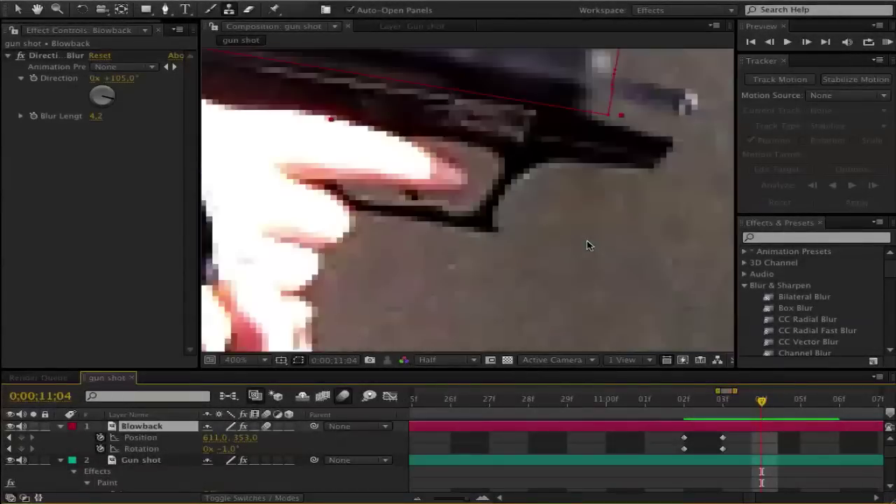
- Keyframe Blowback Rotation at 0° and vertical Position at 360 on frame 11;04
{"action": "left_click", "coordinate": [231, 449]}
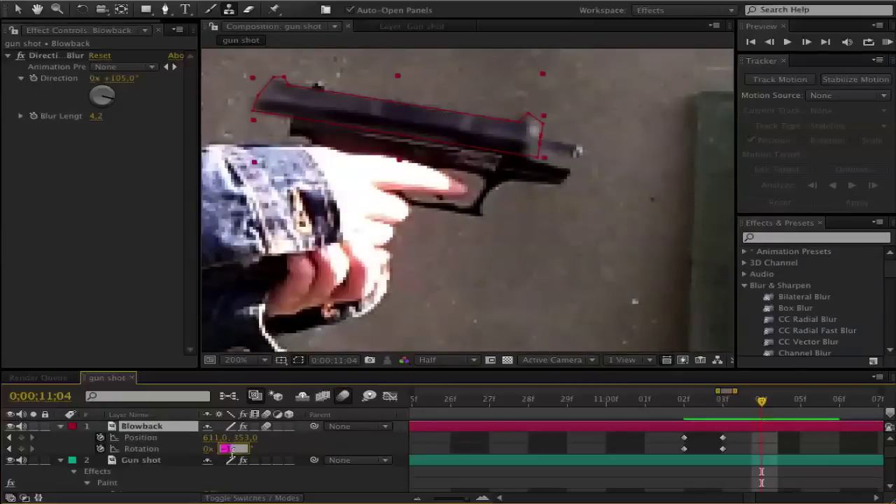
{"action": "type", "text": "0"}
{"action": "key", "text": "Return"}
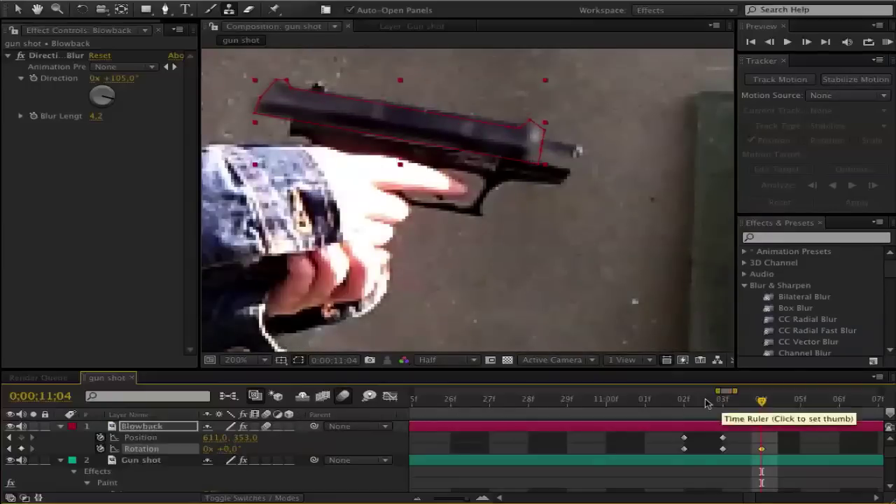
{"action": "left_click", "coordinate": [684, 401]}
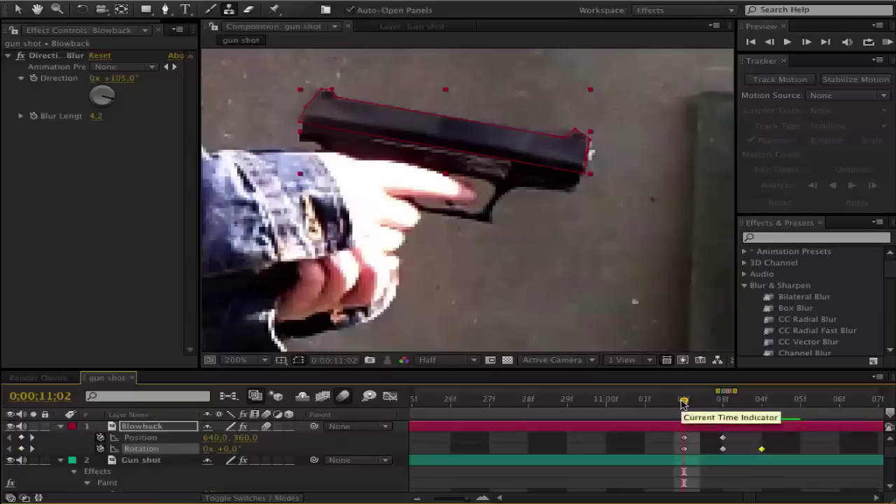
{"action": "key", "text": "Page_Down"}
{"action": "key", "text": "Page_Down"}
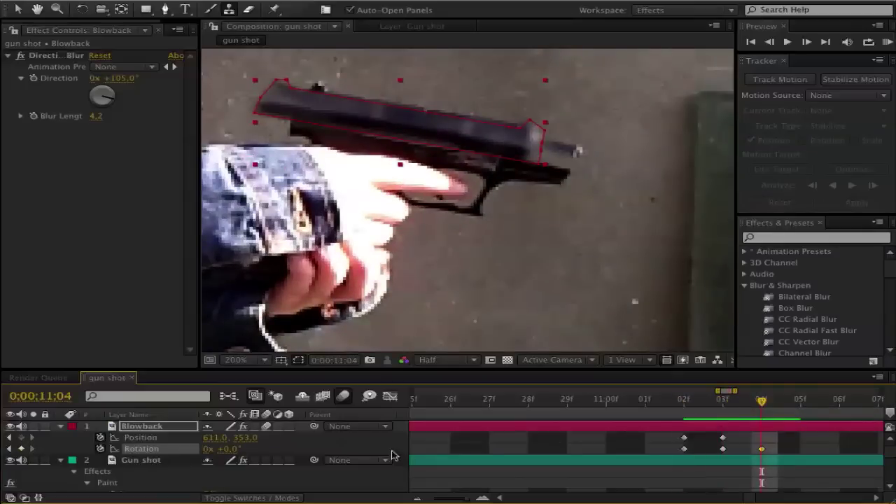
{"action": "left_click", "coordinate": [247, 439]}
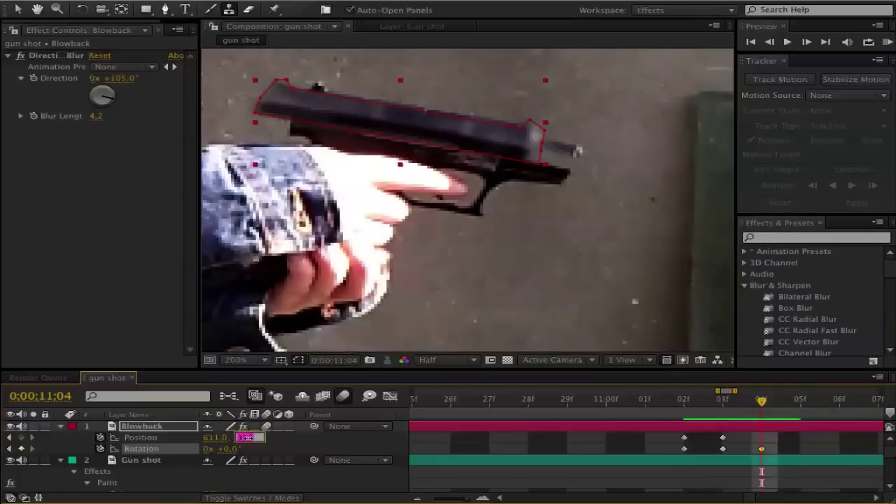
{"action": "type", "text": "360"}
{"action": "key", "text": "Return"}
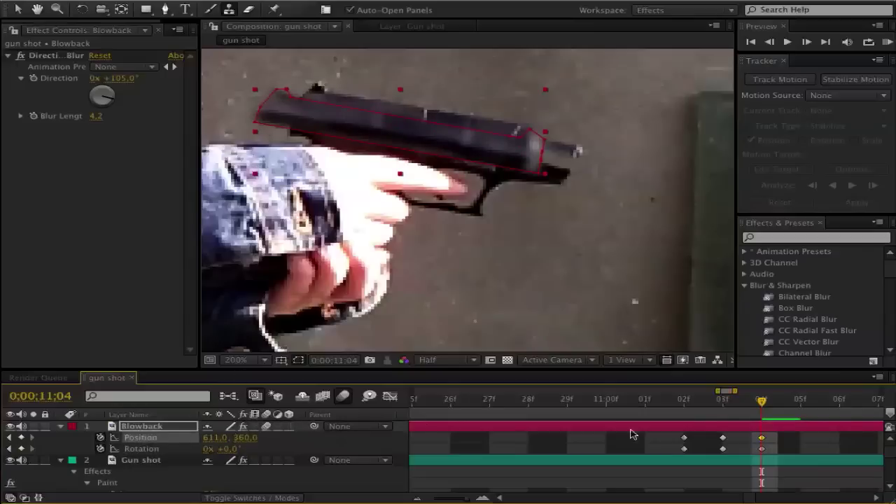
- Set horizontal Position to 640, nudge the slide to 635.0, 356.5, and advance to 11;05
{"action": "left_click_drag", "start_coordinate": [686, 402], "coordinate": [765, 409]}
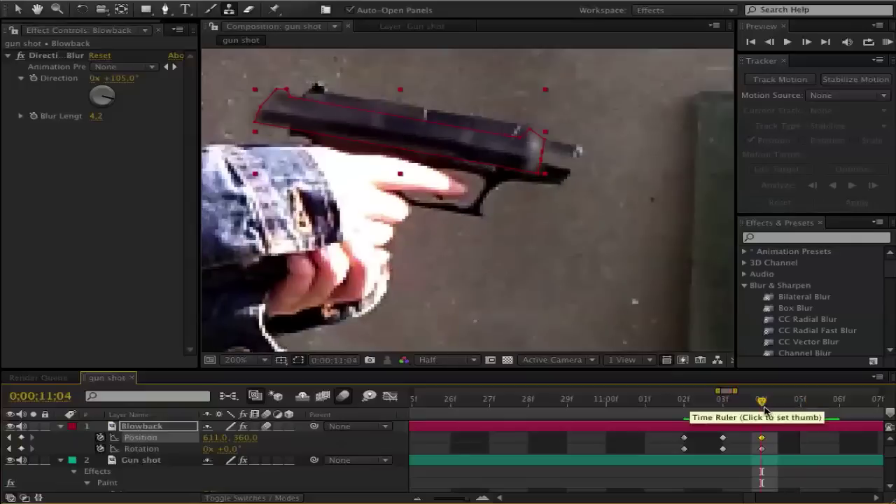
{"action": "left_click", "coordinate": [217, 437]}
{"action": "type", "text": "6"}
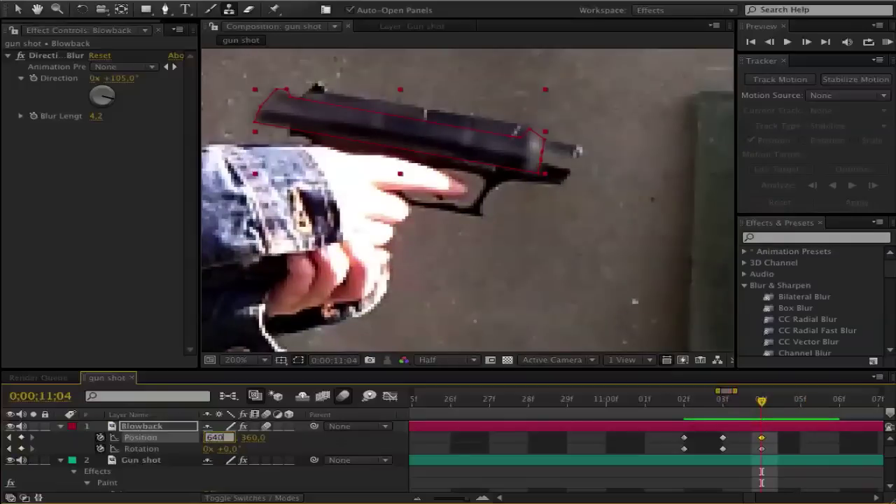
{"action": "type", "text": "40"}
{"action": "key", "text": "Return"}
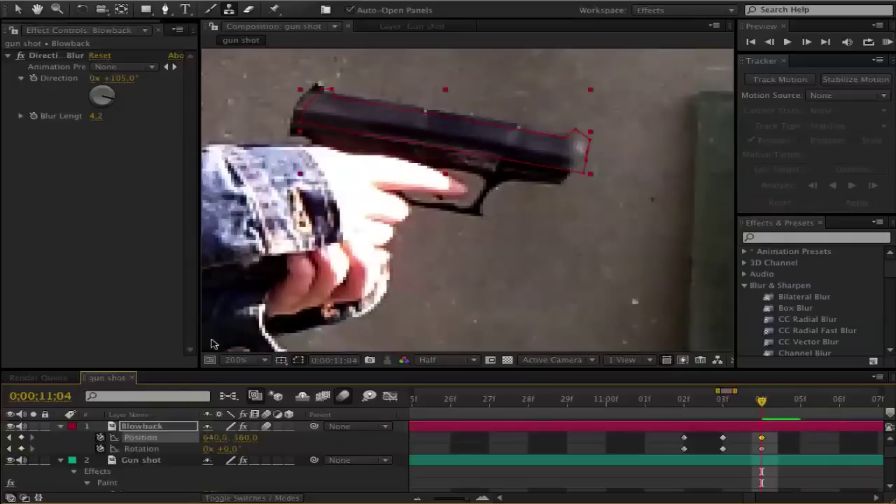
{"action": "key", "text": "Up"}
{"action": "key", "text": "Up"}
{"action": "key", "text": "Up"}
{"action": "key", "text": "Up"}
{"action": "key", "text": "Up"}
{"action": "key", "text": "Up"}
{"action": "key", "text": "Left"}
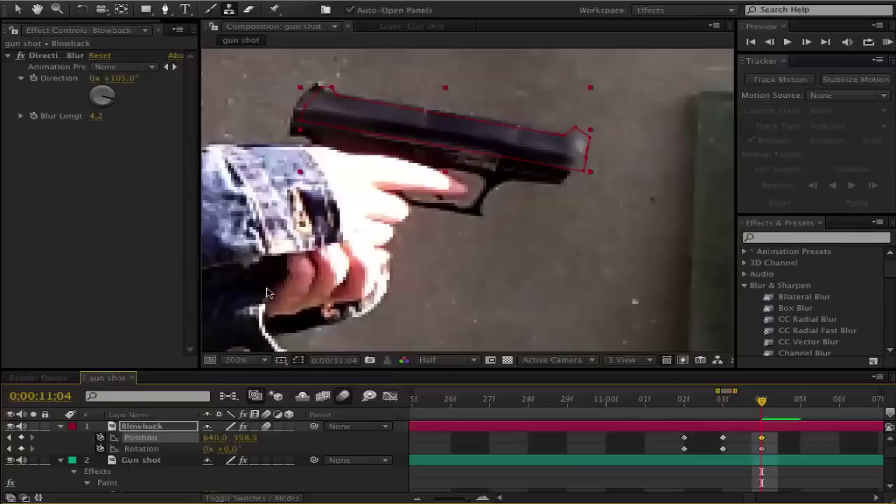
{"action": "key", "text": "Left"}
{"action": "key", "text": "Left"}
{"action": "key", "text": "Left"}
{"action": "key", "text": "Left"}
{"action": "key", "text": "Left"}
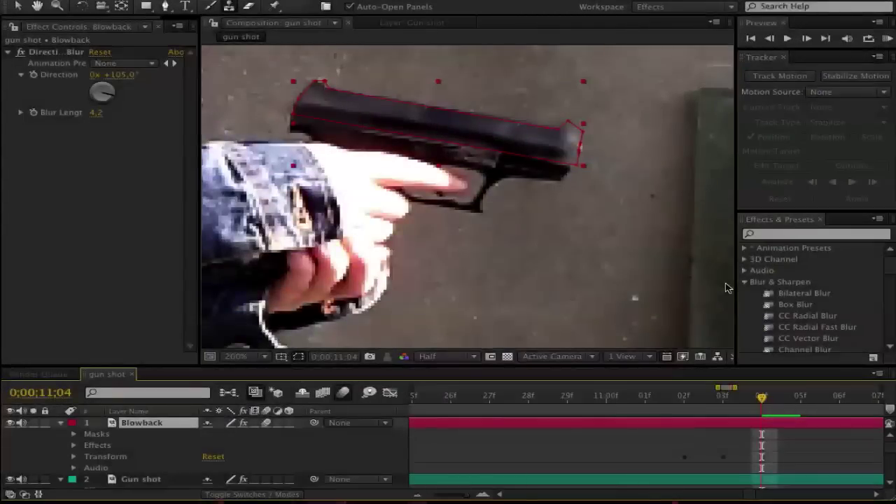
{"action": "key", "text": "Page_Down"}
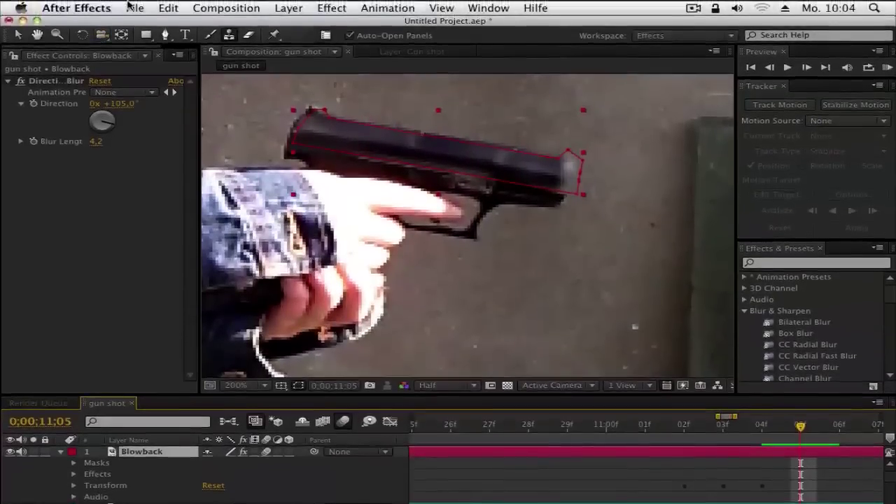
- Split the Blowback layer with Edit > Split Layer, then undo the split
{"action": "left_click", "coordinate": [168, 8]}
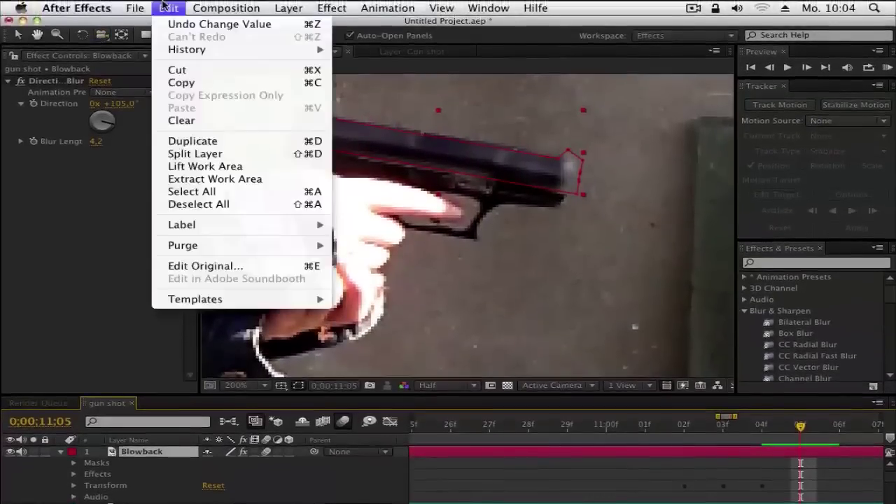
{"action": "left_click", "coordinate": [183, 155]}
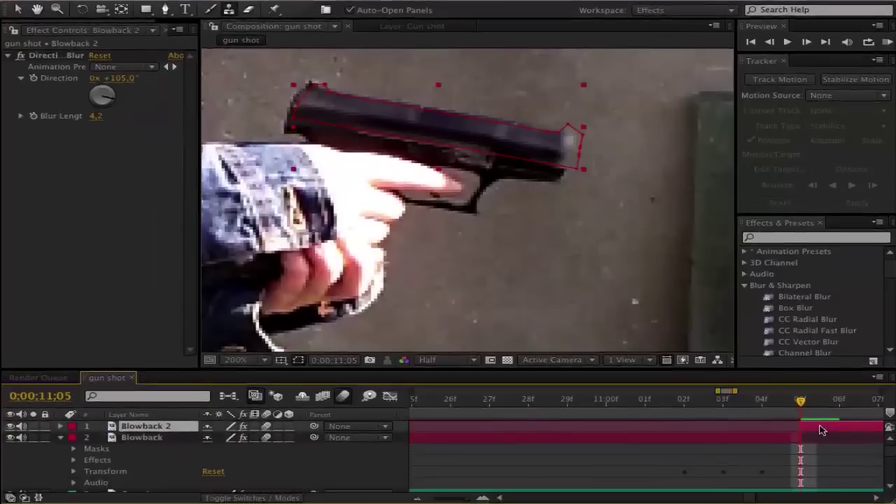
{"action": "key", "text": "ctrl+z"}
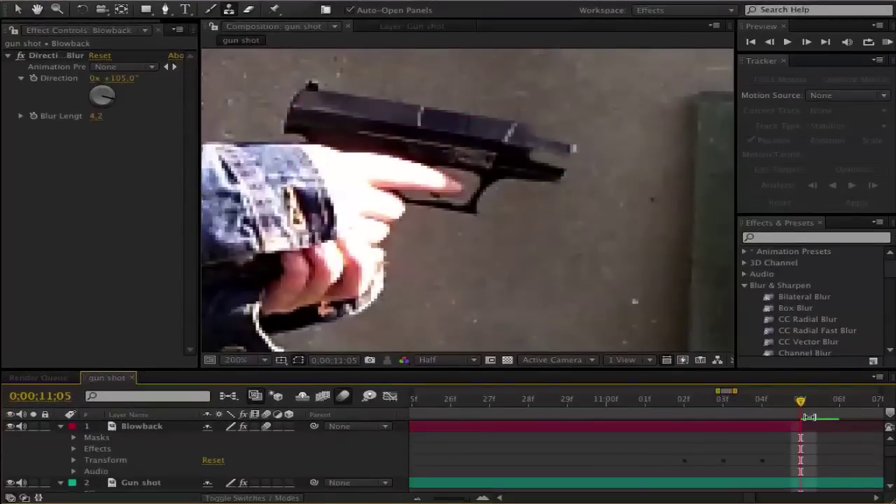
- Check the blowback frame by frame from 11;02 to 11;05, settling on 11;04
{"action": "left_click", "coordinate": [761, 401]}
{"action": "left_click", "coordinate": [671, 403]}
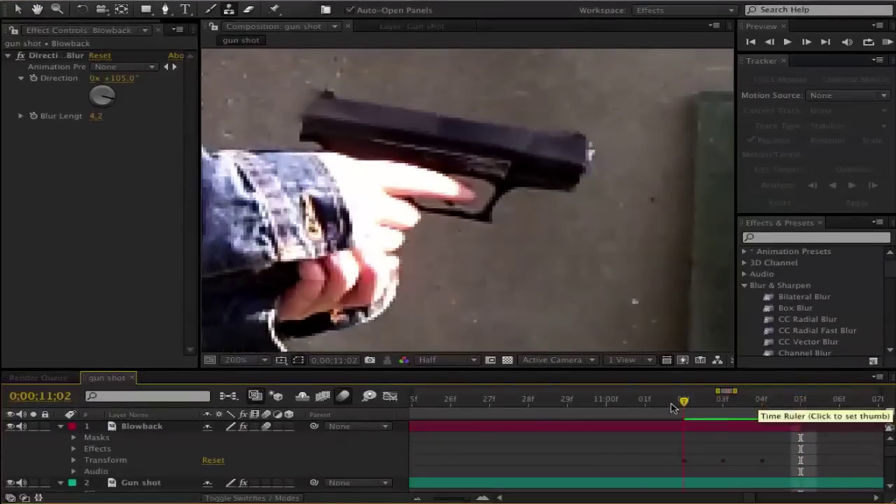
{"action": "left_click", "coordinate": [706, 406]}
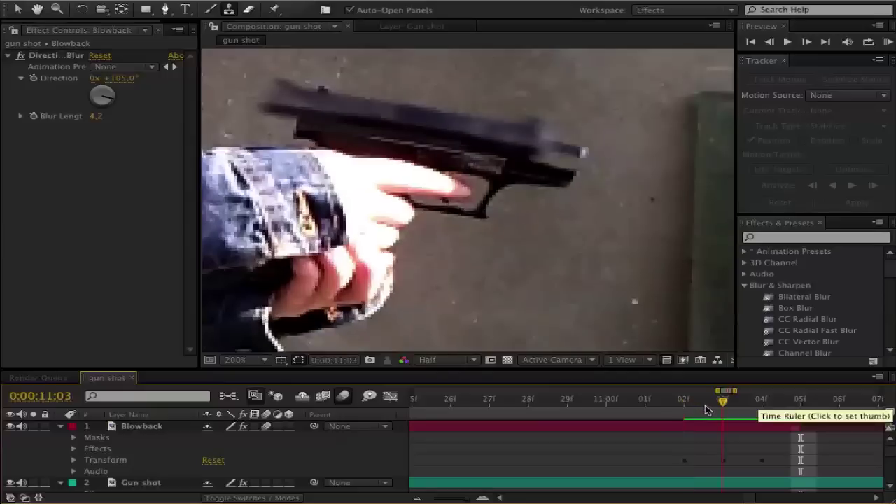
{"action": "left_click", "coordinate": [746, 411]}
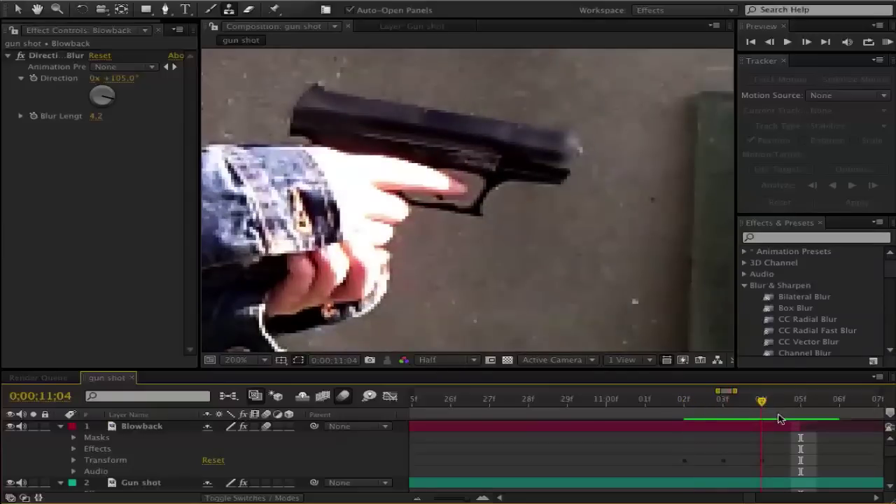
{"action": "left_click", "coordinate": [785, 418]}
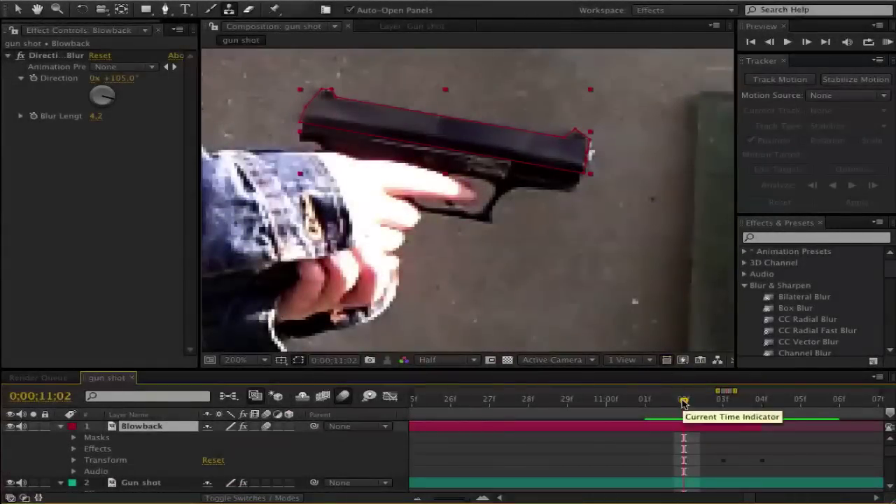
{"action": "key", "text": "Page_Down"}
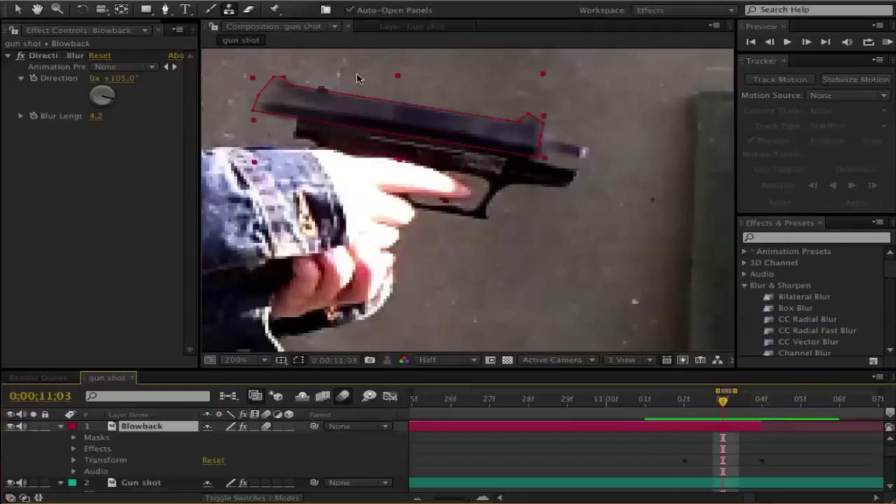
{"action": "key", "text": "Page_Down"}
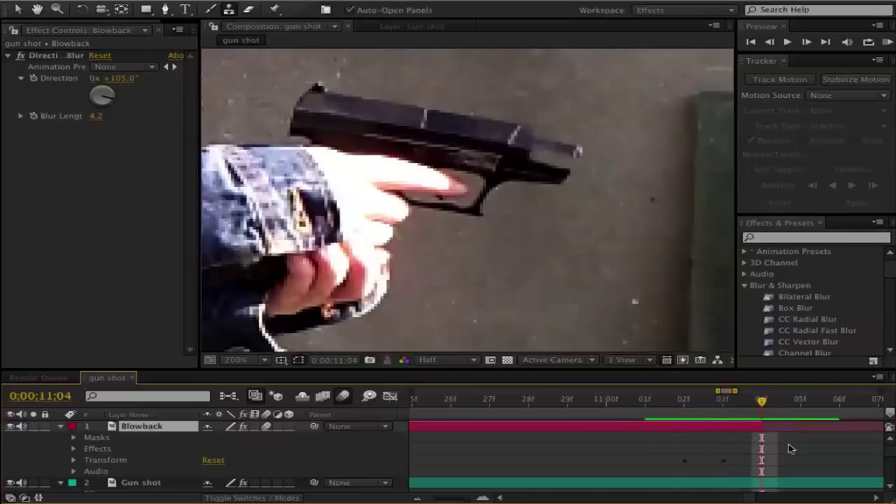
{"action": "scroll", "coordinate": [789, 450], "scroll_direction": "down", "scroll_amount": 2}
- Select the Gun shot layer's Clone 1–8 paint strokes
{"action": "left_click", "coordinate": [140, 451]}
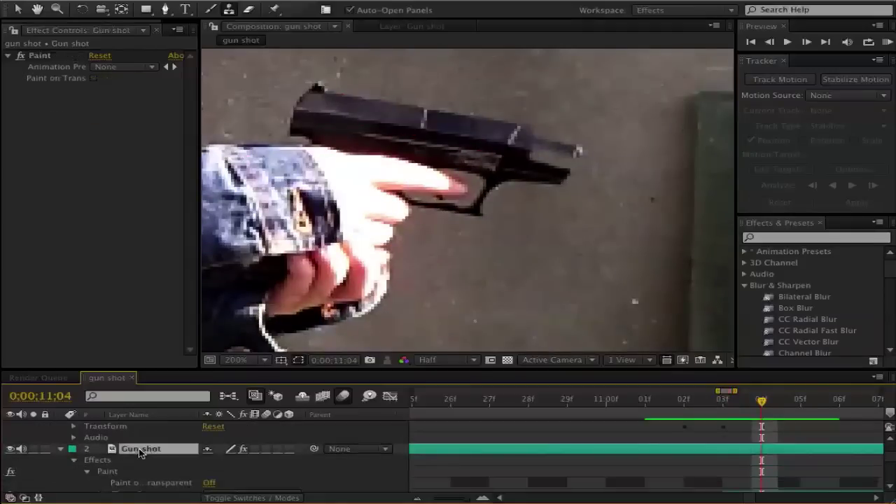
{"action": "scroll", "coordinate": [704, 474], "scroll_direction": "down", "scroll_amount": 2}
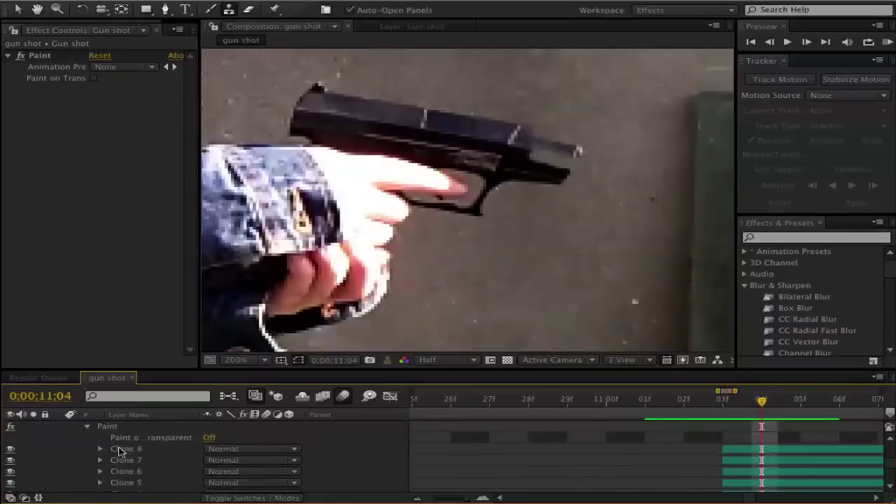
{"action": "left_click", "coordinate": [120, 450]}
{"action": "scroll", "coordinate": [211, 466], "scroll_direction": "down", "scroll_amount": 3}
{"action": "left_click", "coordinate": [142, 463], "text": "shift"}
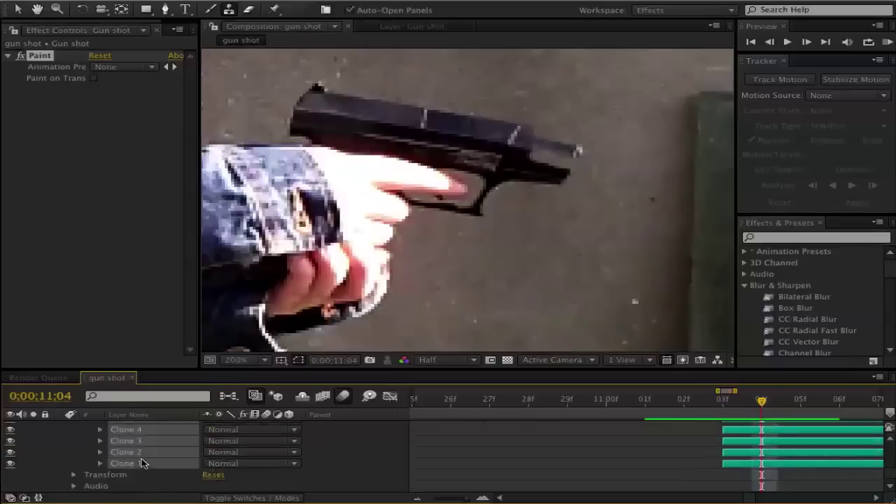
{"action": "scroll", "coordinate": [166, 460], "scroll_direction": "up", "scroll_amount": 3}
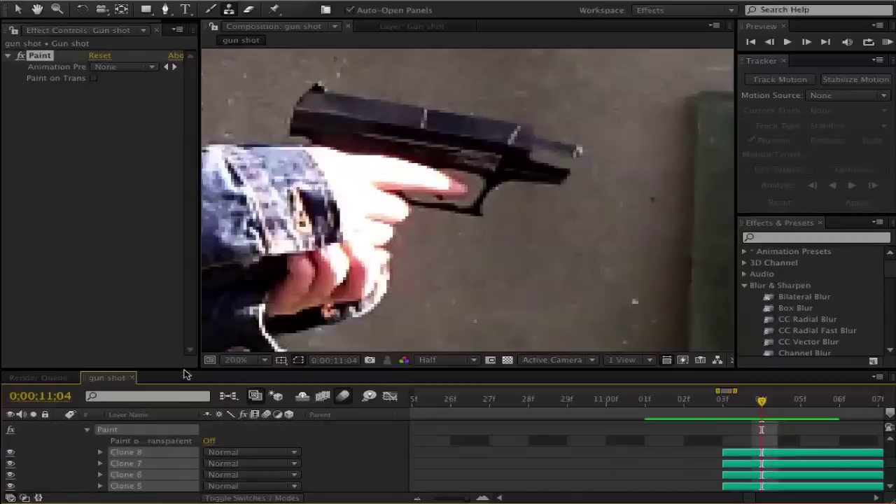
- Enlarge and zoom the timeline, then trim Clone 1–8 to end at 11;04 with Alt+]
{"action": "left_click_drag", "start_coordinate": [185, 367], "coordinate": [186, 279]}
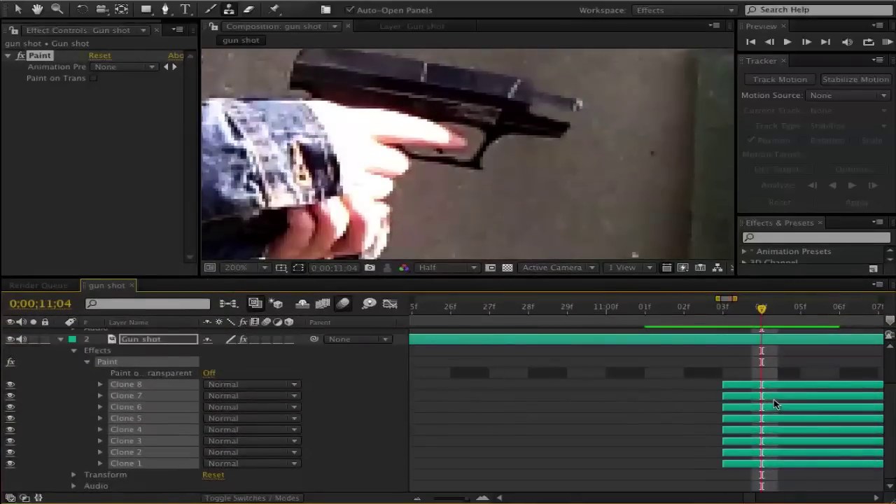
{"action": "left_click", "coordinate": [752, 498]}
{"action": "left_click", "coordinate": [417, 498]}
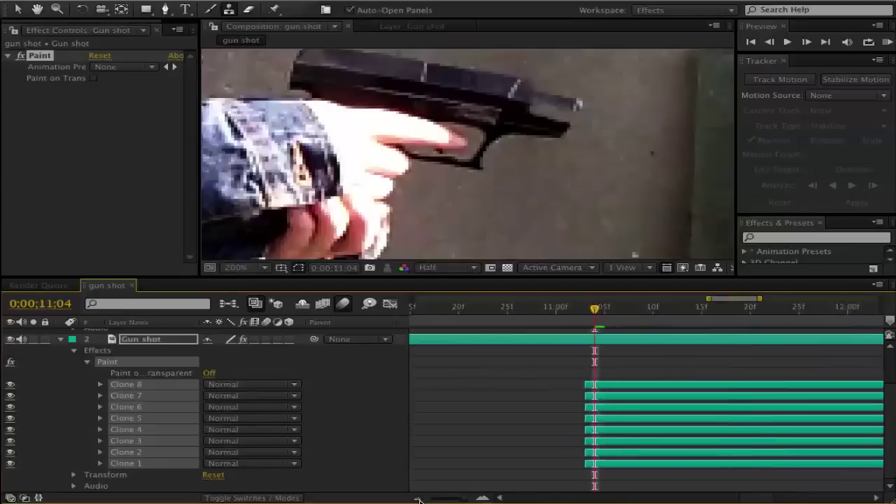
{"action": "left_click", "coordinate": [417, 498]}
{"action": "left_click", "coordinate": [417, 499]}
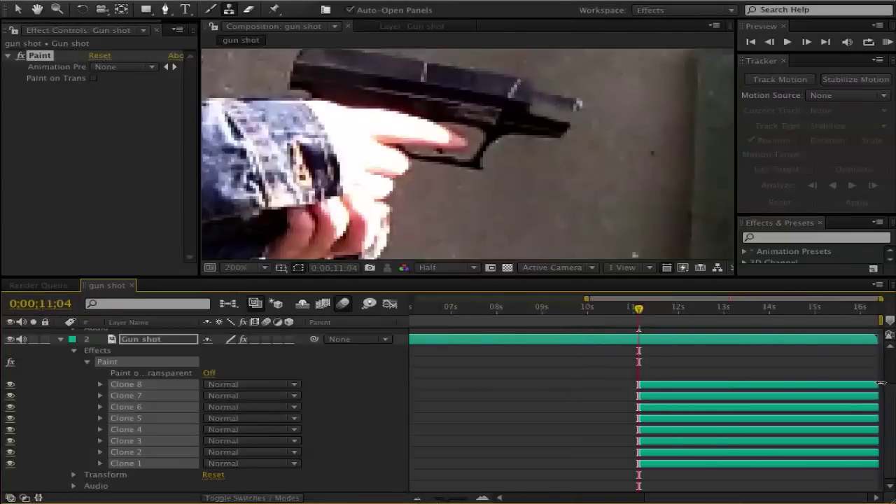
{"action": "left_click_drag", "start_coordinate": [881, 384], "coordinate": [648, 389]}
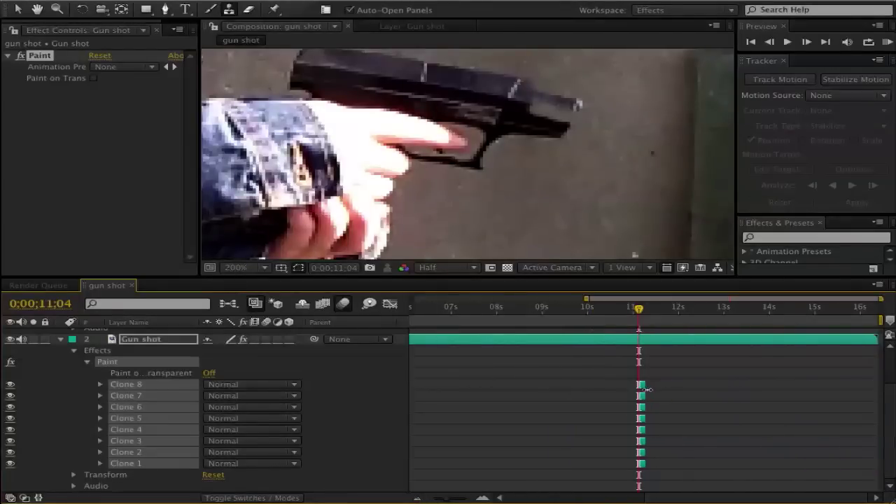
{"action": "left_click", "coordinate": [483, 499]}
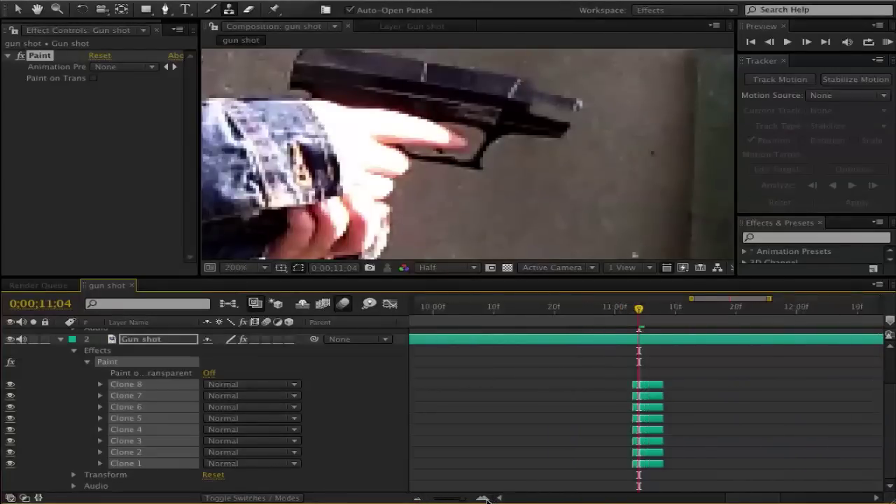
{"action": "left_click", "coordinate": [483, 499]}
{"action": "left_click", "coordinate": [483, 499]}
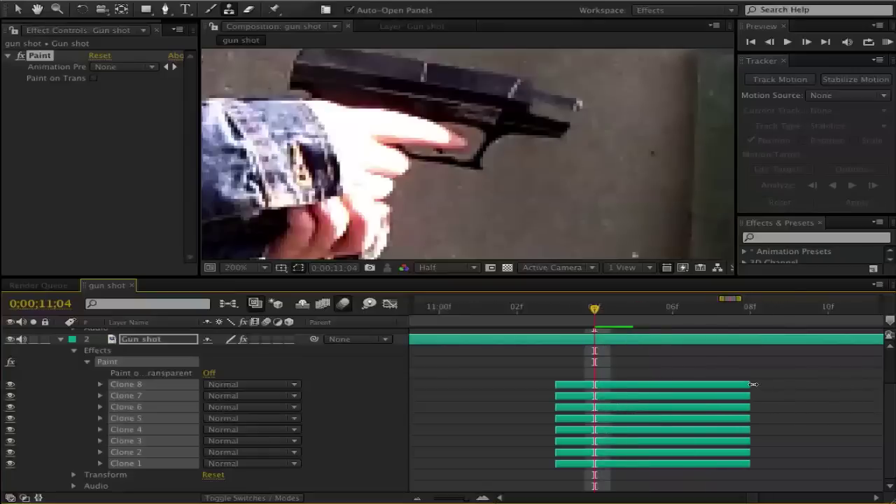
{"action": "key", "text": "alt+]"}
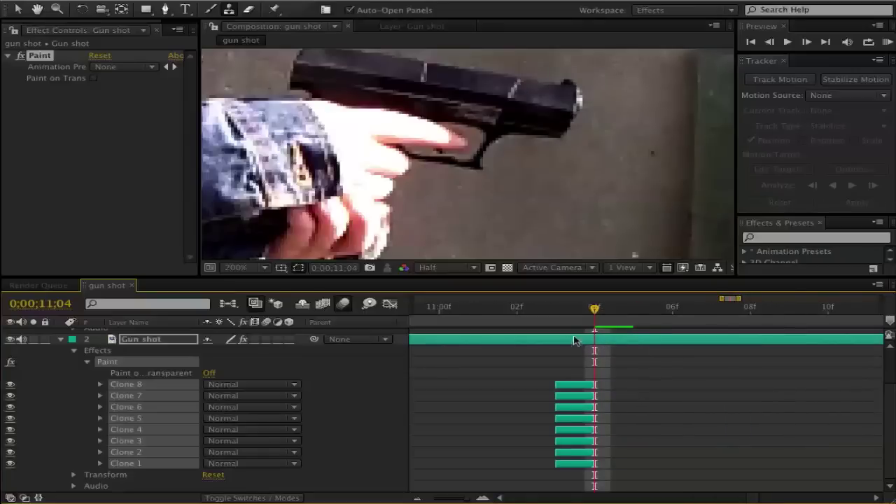
{"action": "scroll", "coordinate": [639, 380], "scroll_direction": "up", "scroll_amount": 3}
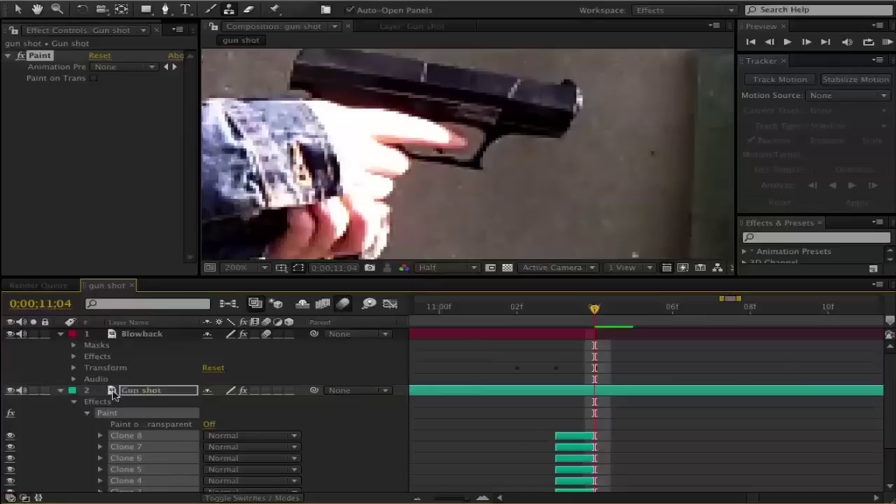
- Collapse the Gun shot layer and review the blowback frames 11;01–11;04, ending on 11;02
{"action": "left_click", "coordinate": [61, 392]}
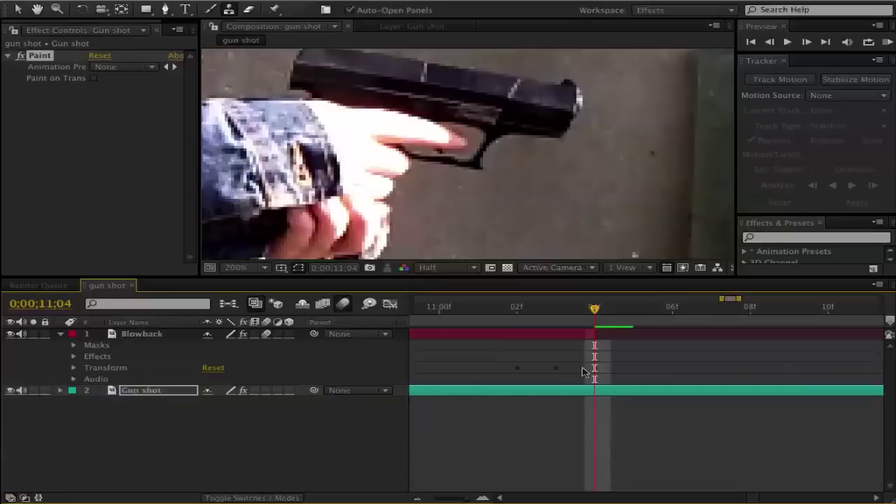
{"action": "left_click", "coordinate": [516, 308]}
{"action": "left_click", "coordinate": [462, 307]}
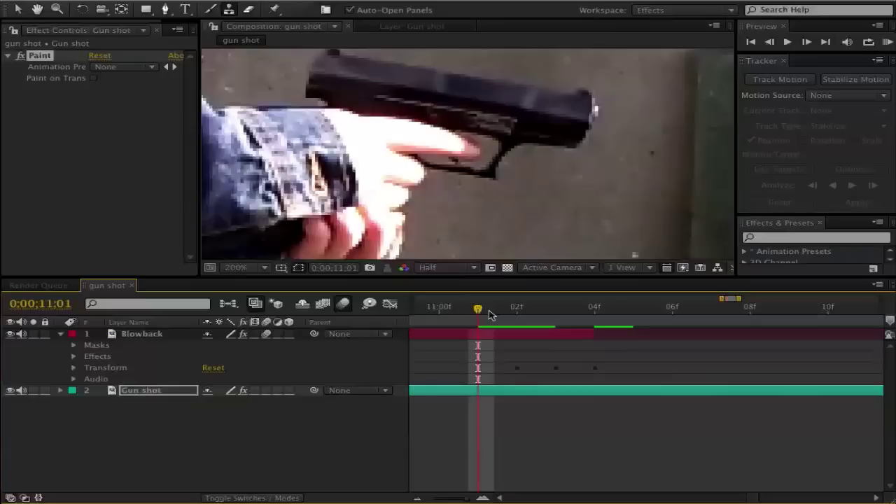
{"action": "left_click", "coordinate": [516, 309]}
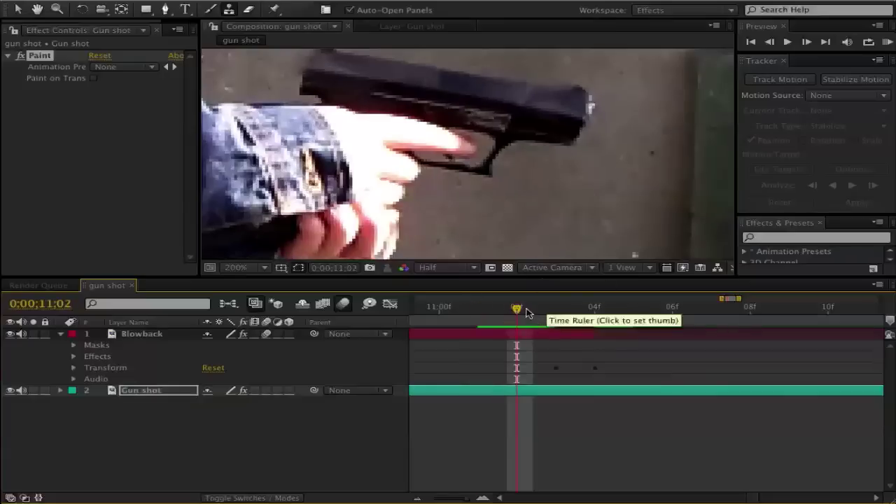
{"action": "left_click", "coordinate": [555, 309]}
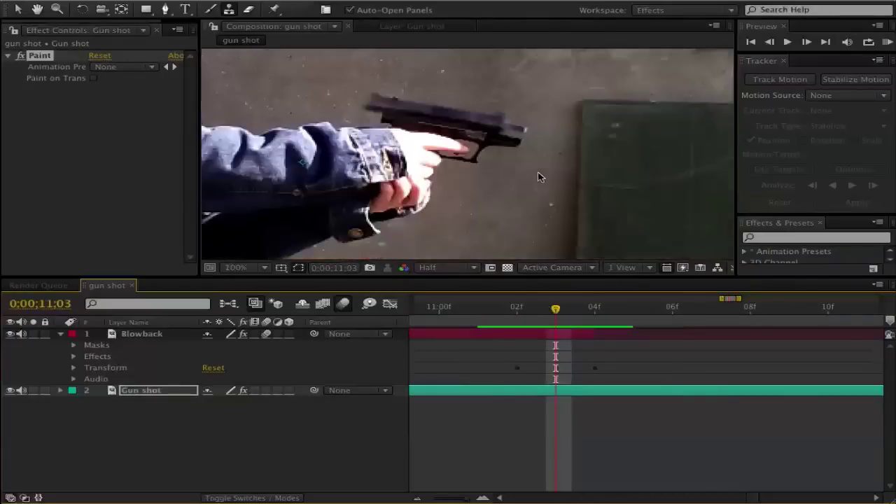
{"action": "left_click", "coordinate": [588, 312]}
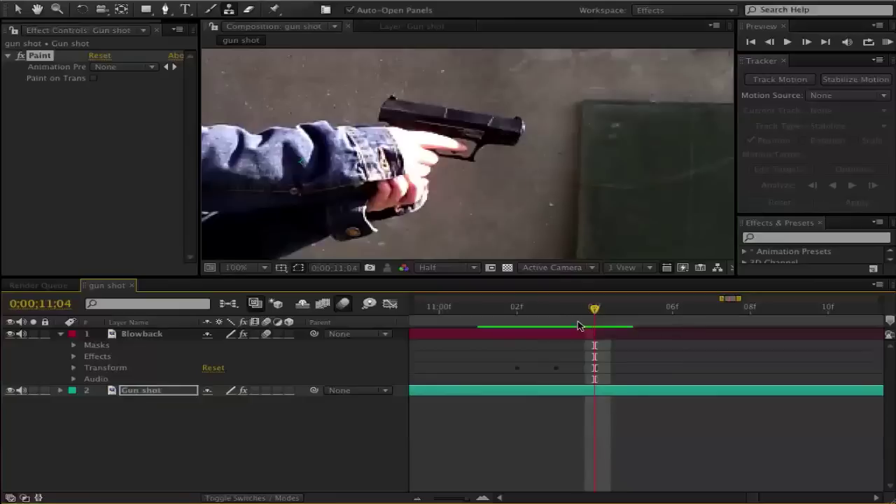
{"action": "left_click", "coordinate": [511, 315]}
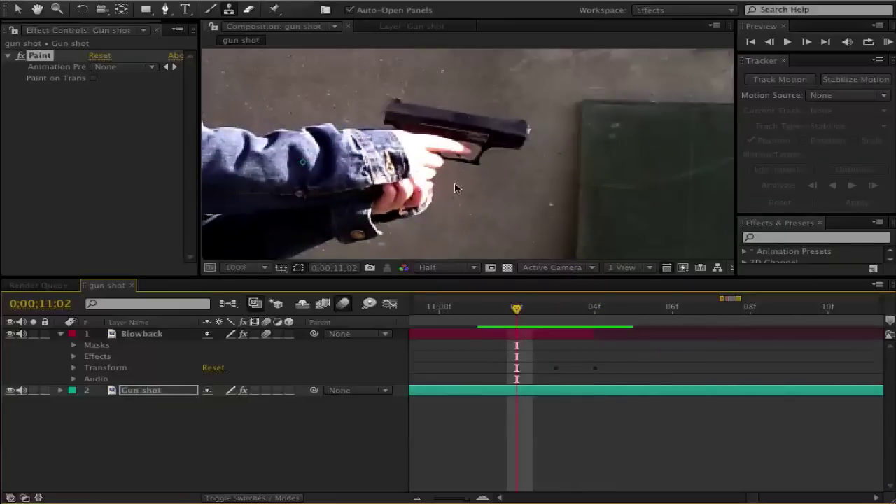
- Keyframe Blowback's Directional Blur Length to 0 at 11;02, then preview frames 11;01–11;04
{"action": "left_click", "coordinate": [142, 341]}
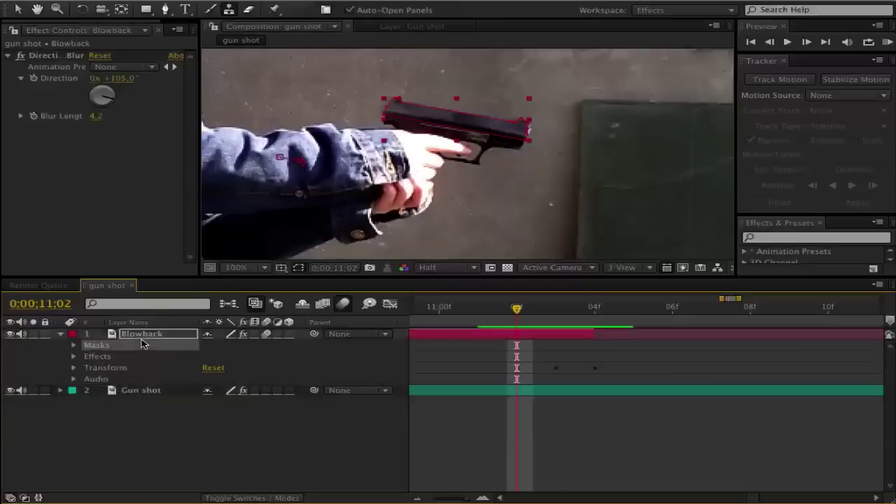
{"action": "left_click", "coordinate": [30, 119]}
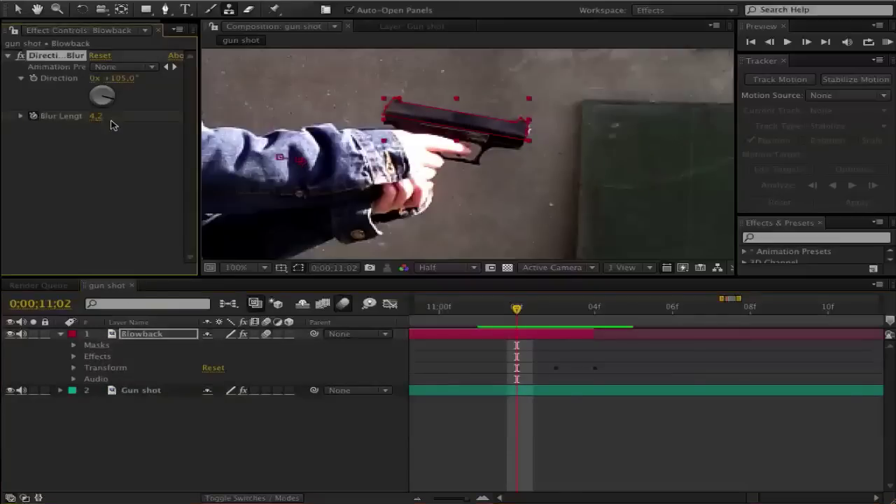
{"action": "left_click", "coordinate": [553, 308]}
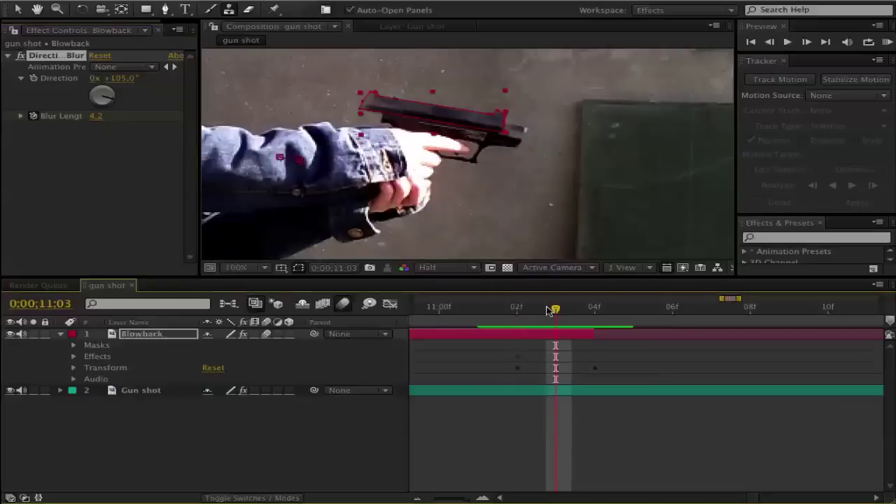
{"action": "left_click", "coordinate": [32, 121]}
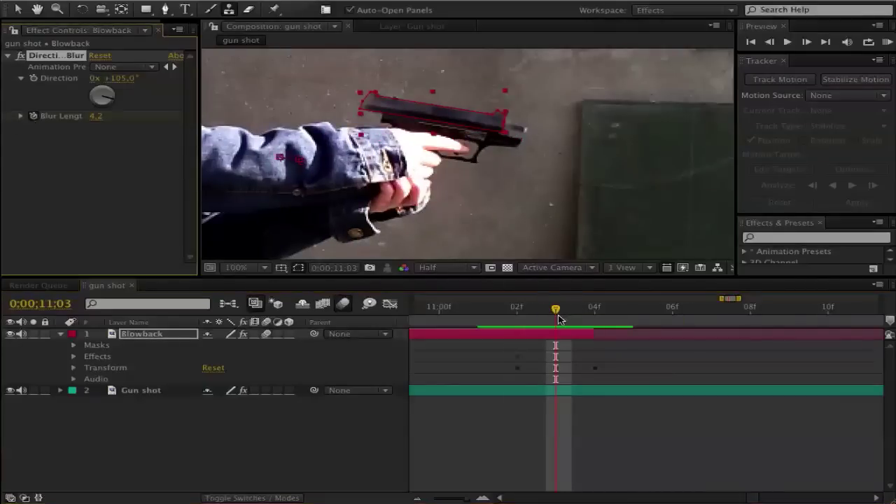
{"action": "left_click", "coordinate": [536, 312]}
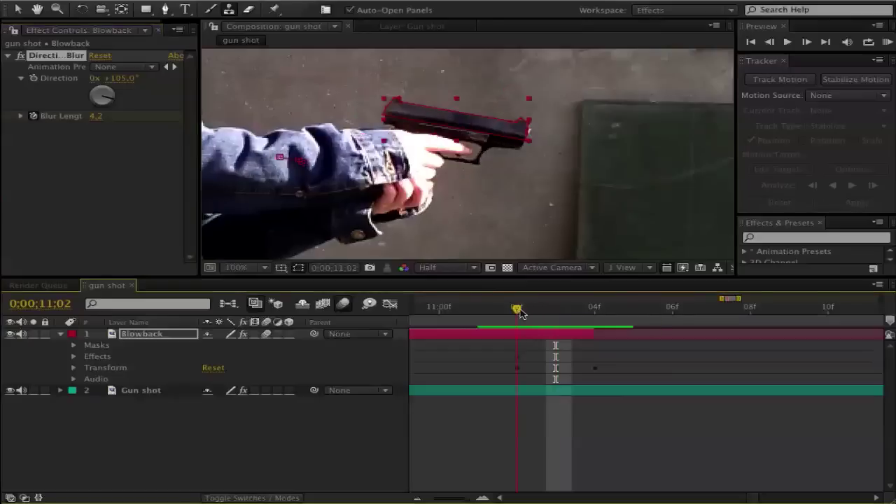
{"action": "left_click", "coordinate": [95, 116]}
{"action": "type", "text": "0"}
{"action": "key", "text": "Return"}
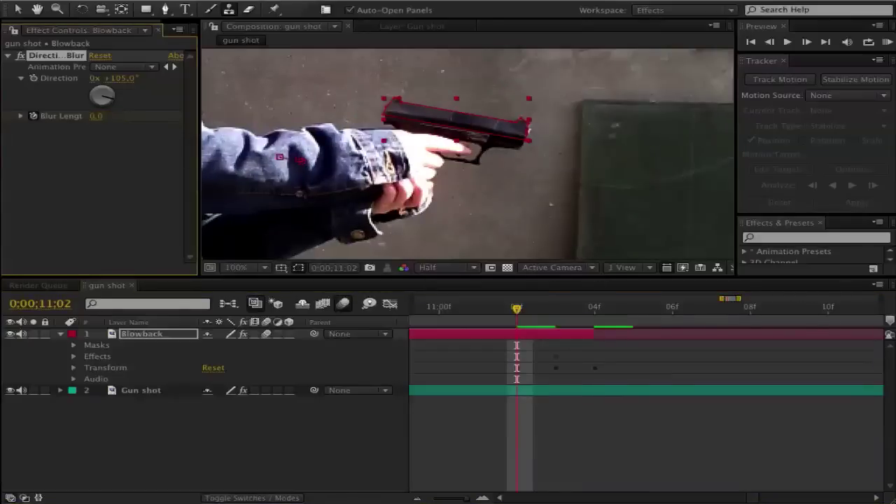
{"action": "left_click", "coordinate": [435, 309]}
{"action": "left_click_drag", "start_coordinate": [435, 309], "coordinate": [469, 313]}
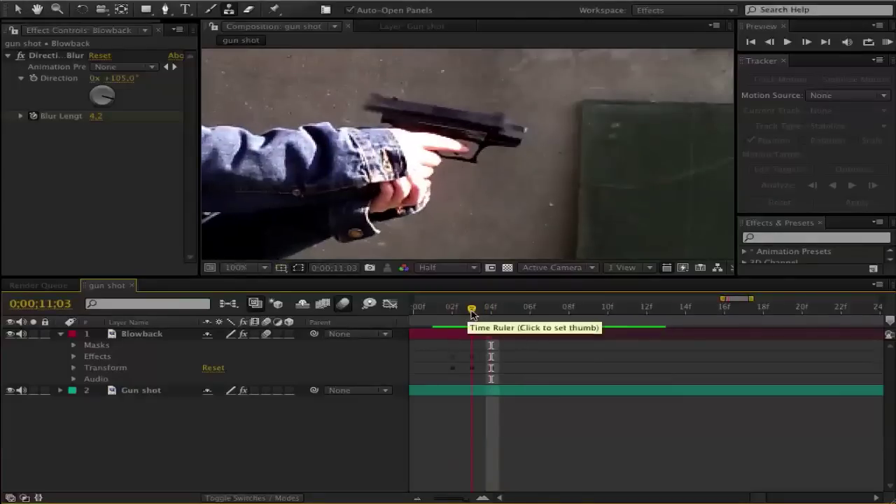
- Drag the Blowback layer's in-point right so it starts at frame 11;02
{"action": "left_click_drag", "start_coordinate": [236, 280], "coordinate": [236, 297]}
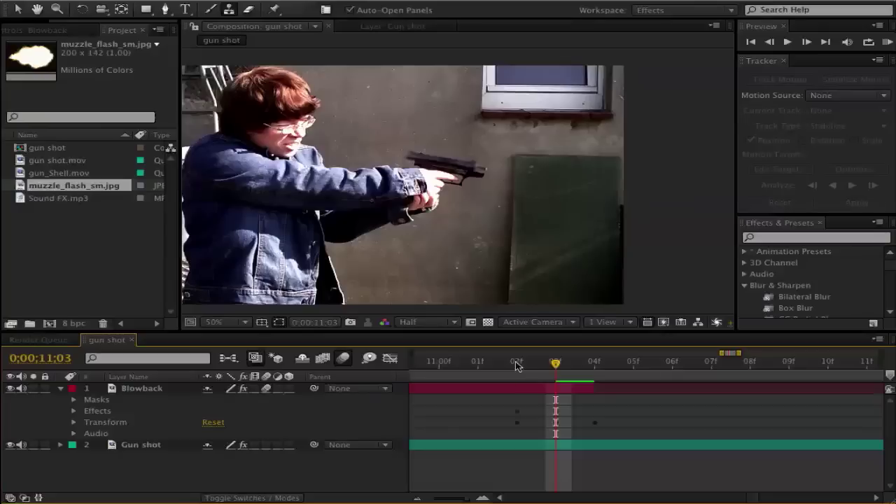
{"action": "left_click", "coordinate": [516, 363]}
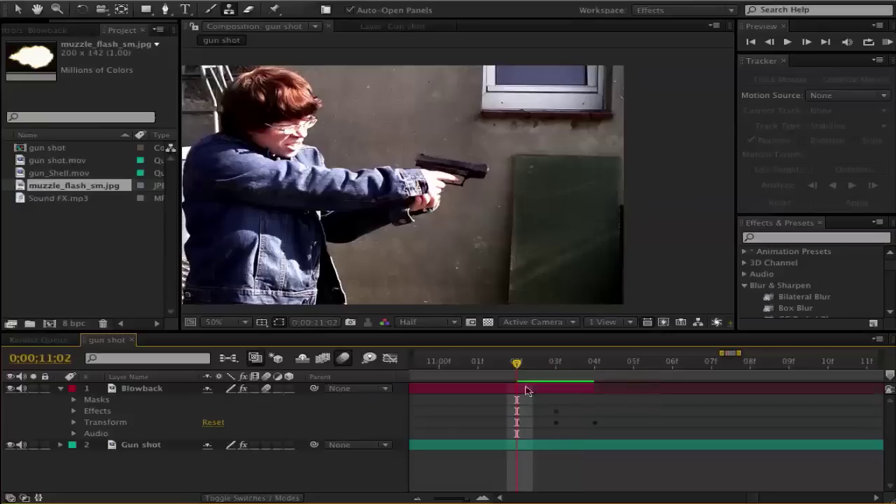
{"action": "left_click", "coordinate": [146, 387]}
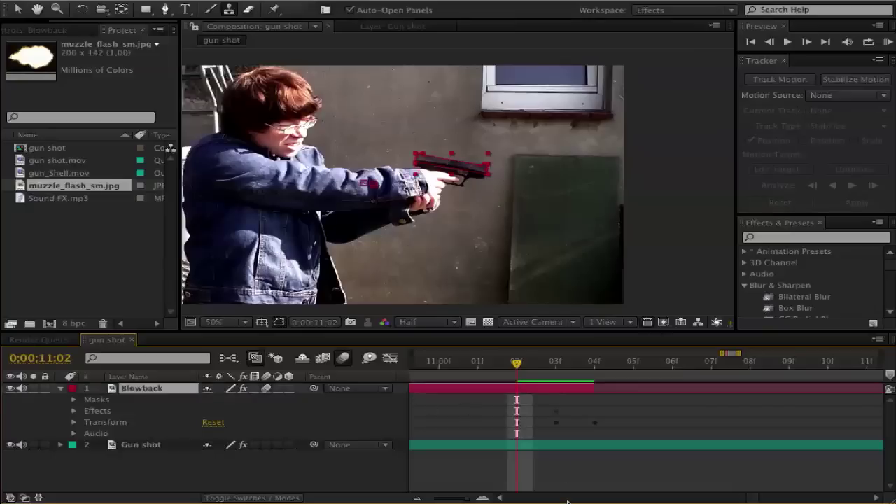
{"action": "left_click", "coordinate": [418, 497]}
{"action": "left_click", "coordinate": [418, 497]}
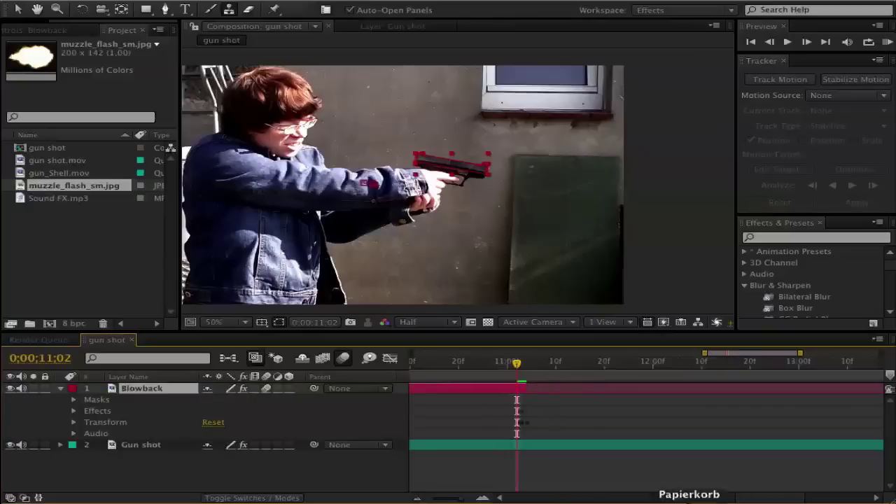
{"action": "left_click_drag", "start_coordinate": [771, 498], "coordinate": [526, 499]}
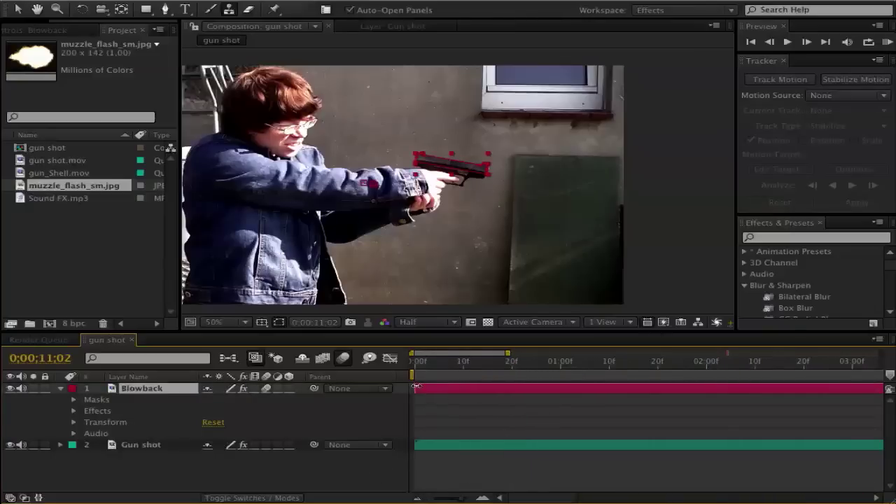
{"action": "left_click_drag", "start_coordinate": [411, 388], "coordinate": [509, 396]}
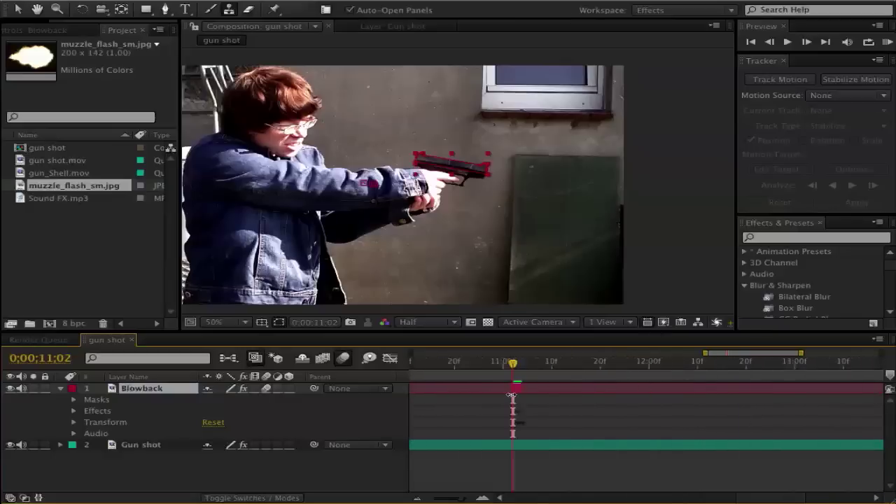
{"action": "left_click", "coordinate": [565, 468]}
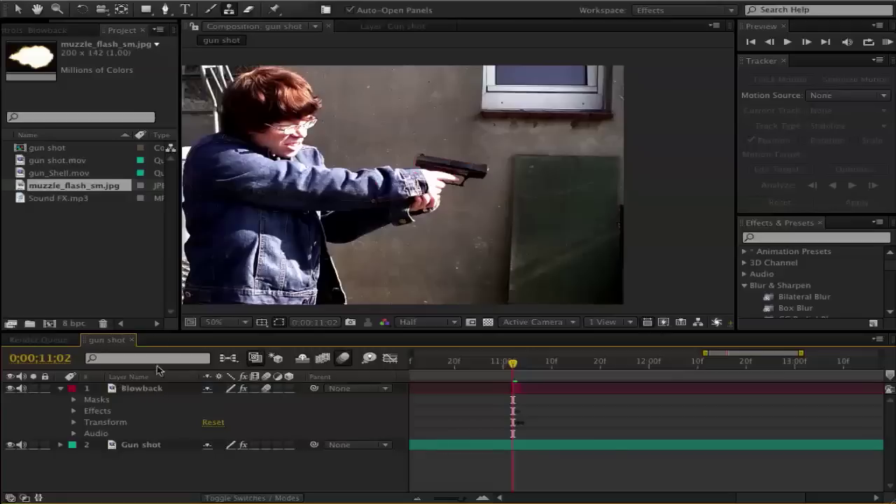
- Add muzzle_flash_sm.jpg to the timeline above the Blowback layer
{"action": "left_click_drag", "start_coordinate": [75, 189], "coordinate": [150, 385]}
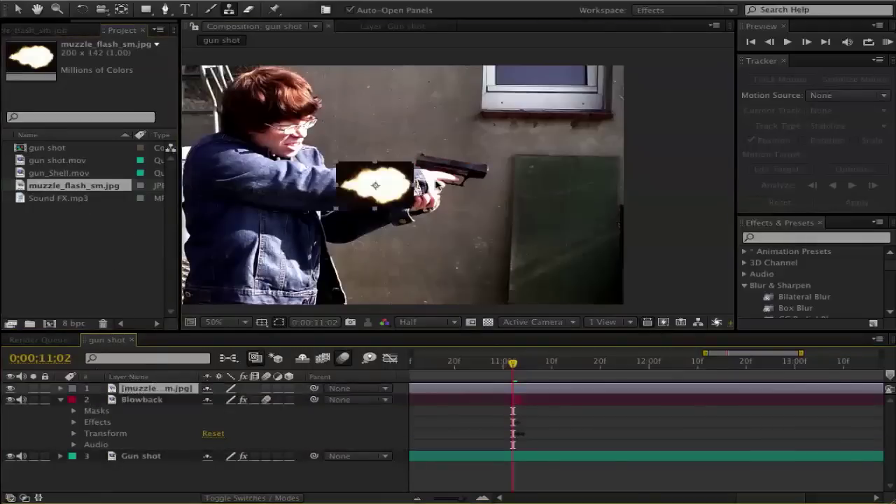
{"action": "key", "text": "period"}
{"action": "key", "text": "comma"}
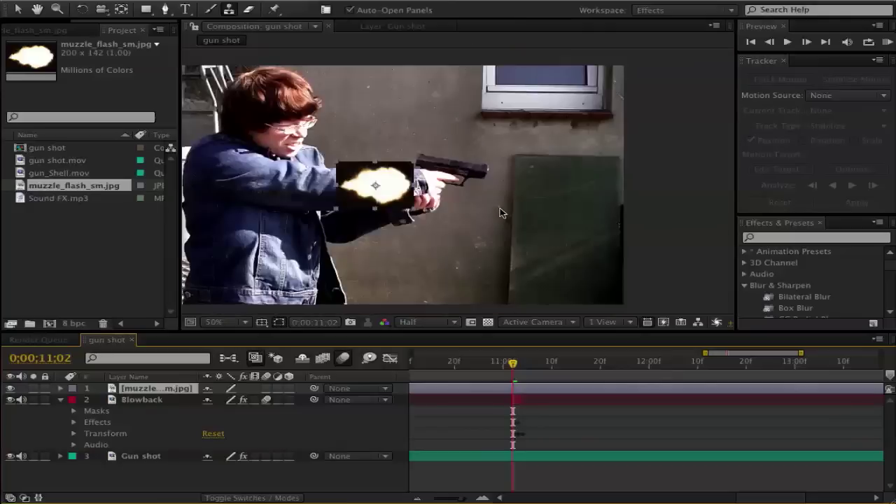
- Move the muzzle flash in front of the gun barrel and enlarge it
{"action": "left_click", "coordinate": [500, 174]}
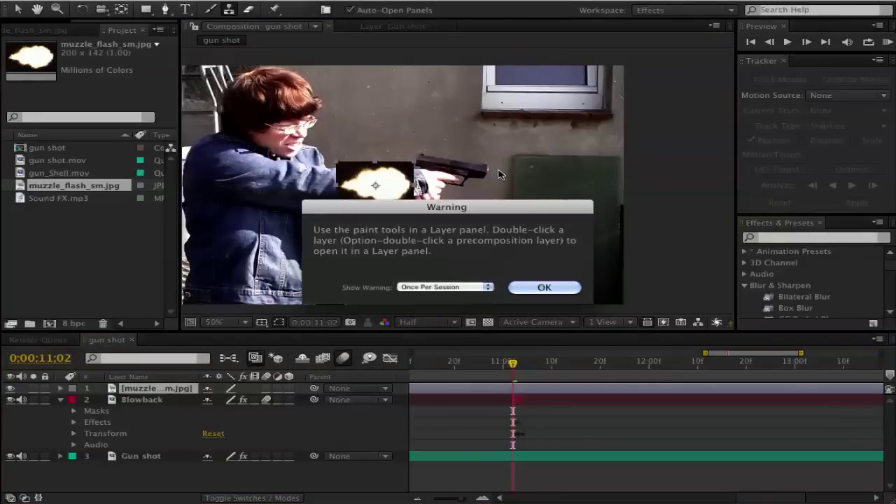
{"action": "left_click", "coordinate": [544, 287]}
{"action": "left_click_drag", "start_coordinate": [381, 188], "coordinate": [540, 177]}
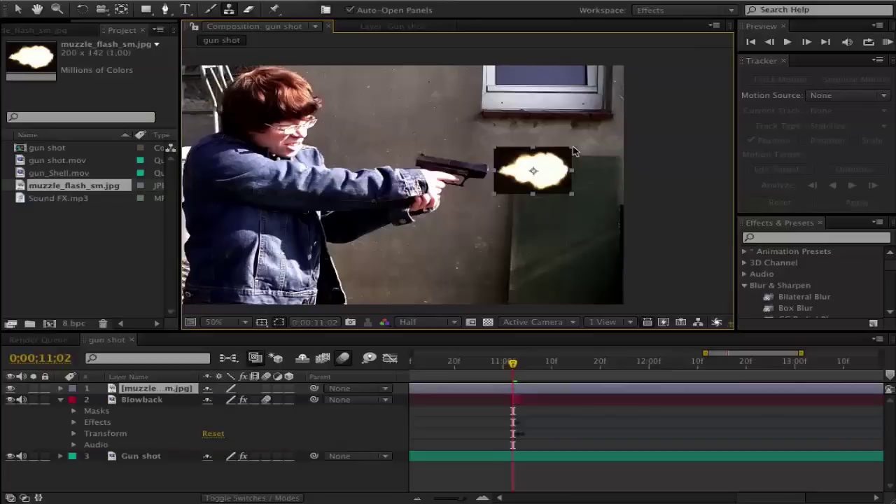
{"action": "left_click_drag", "start_coordinate": [572, 147], "coordinate": [607, 144]}
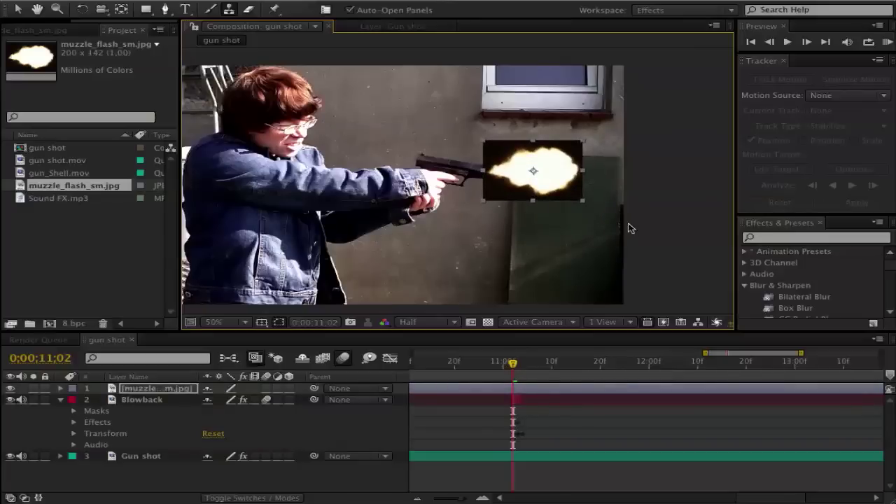
- Rotate the muzzle flash to 190.0° and nudge it down-right onto the barrel
{"action": "key", "text": "r"}
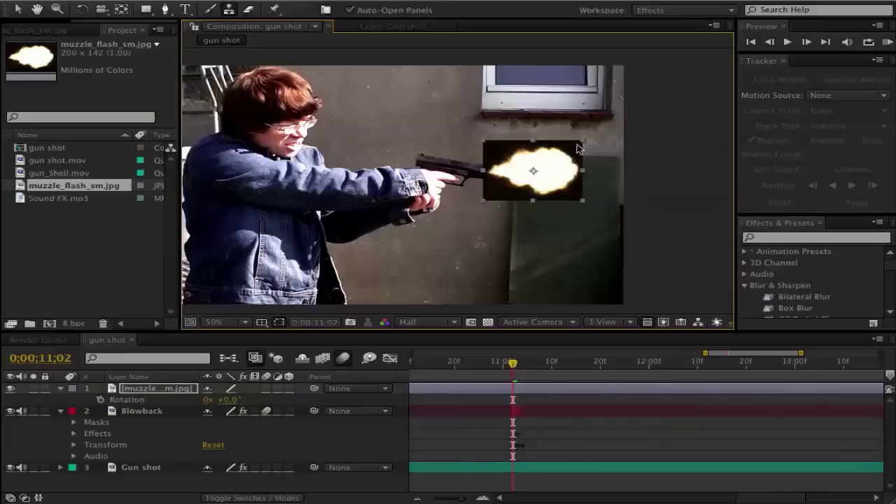
{"action": "left_click_drag", "start_coordinate": [227, 399], "coordinate": [364, 388]}
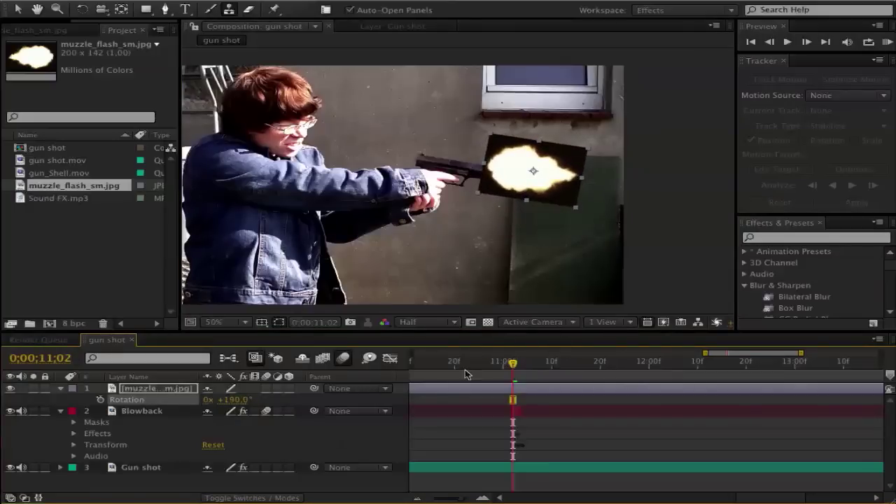
{"action": "mouse_move", "coordinate": [544, 187]}
{"action": "left_mouse_down"}
{"action": "mouse_move", "coordinate": [557, 200]}
{"action": "mouse_move", "coordinate": [550, 195]}
{"action": "left_mouse_up"}
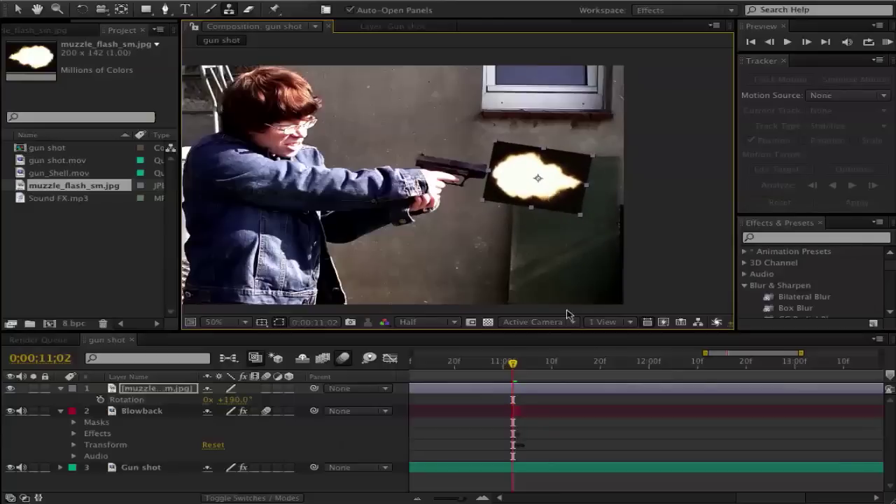
{"action": "left_click", "coordinate": [483, 498]}
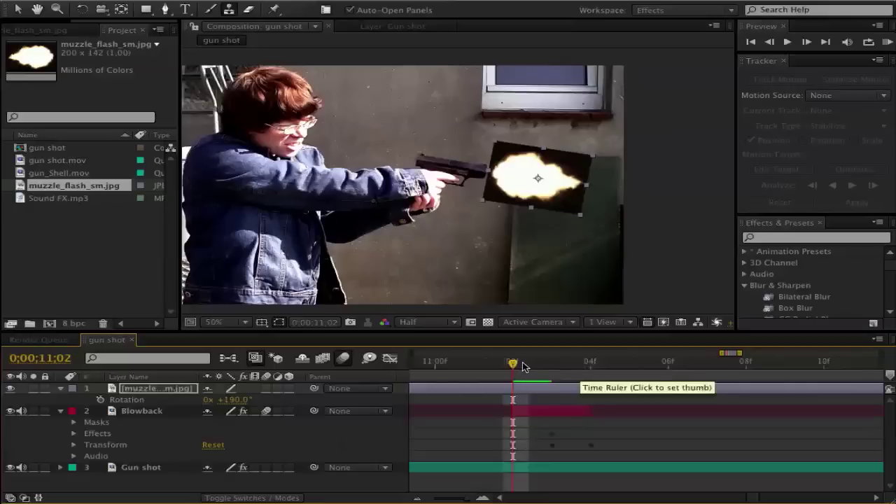
- Split the muzzle flash layer at 11;03 and delete the portion before it
{"action": "left_click_drag", "start_coordinate": [525, 367], "coordinate": [551, 365]}
{"action": "left_click_drag", "start_coordinate": [528, 188], "coordinate": [529, 187]}
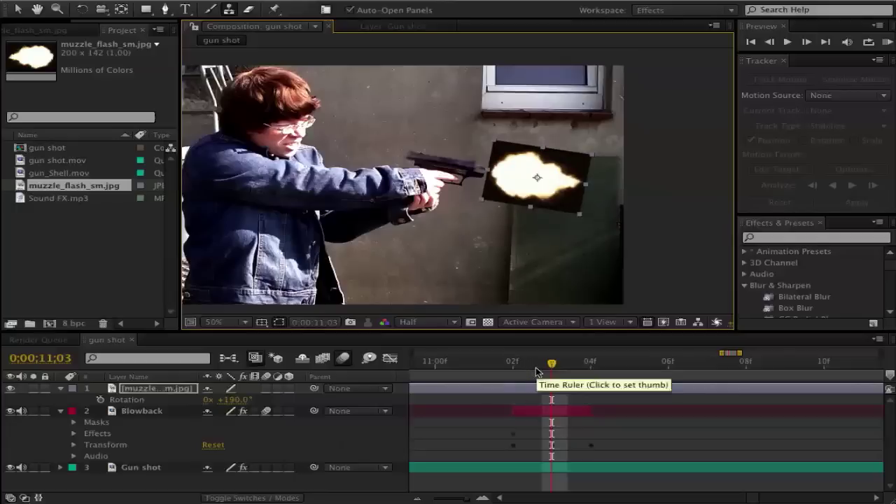
{"action": "key", "text": "Page_Up"}
{"action": "key", "text": "Page_Down"}
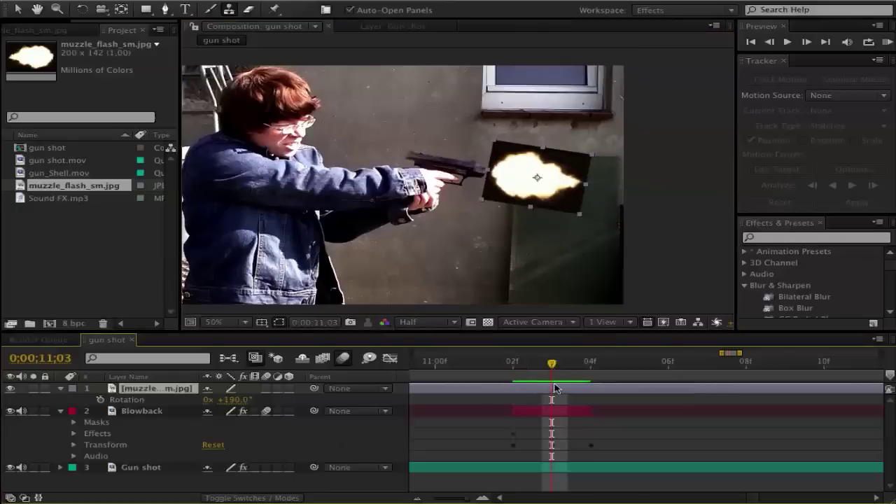
{"action": "left_click", "coordinate": [184, 3]}
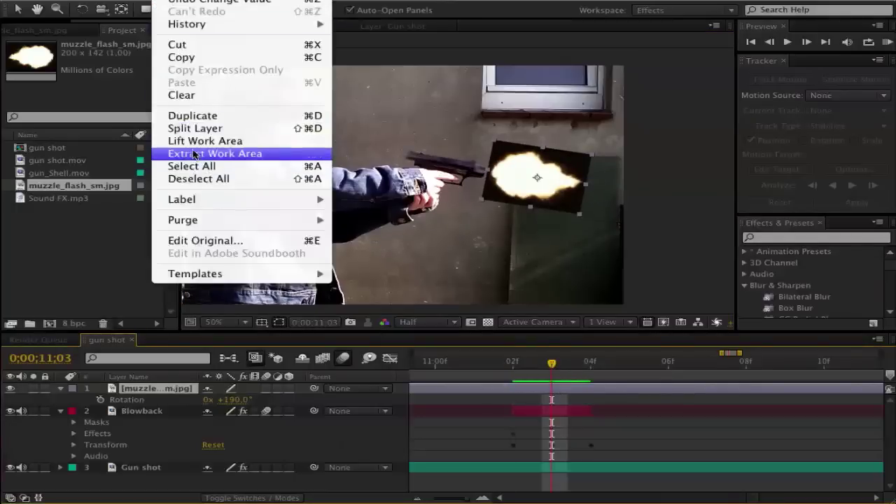
{"action": "left_click", "coordinate": [199, 128]}
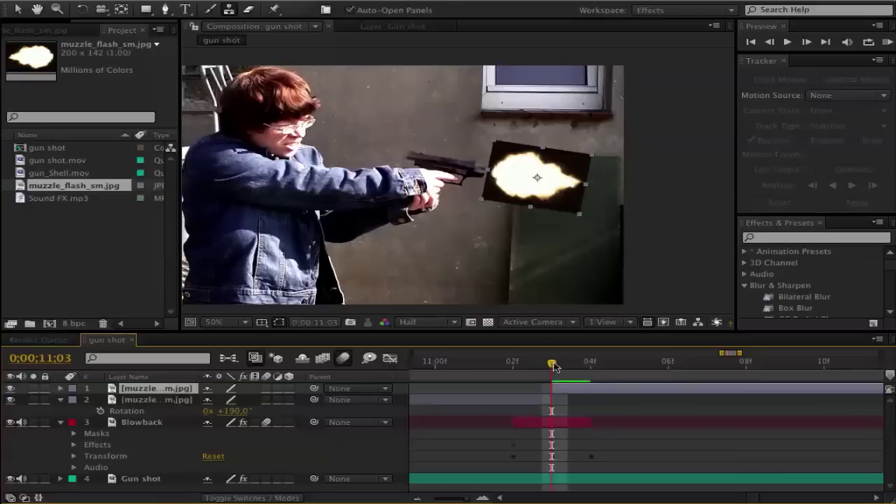
{"action": "left_click", "coordinate": [513, 401]}
{"action": "key", "text": "Delete"}
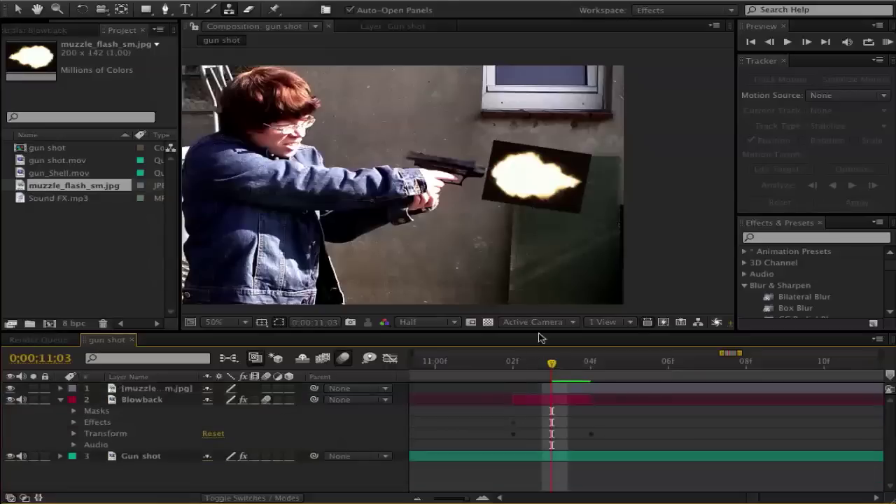
- Split the flash at 11;04 and delete the later portion, keeping only frame 11;03
{"action": "left_click", "coordinate": [588, 364]}
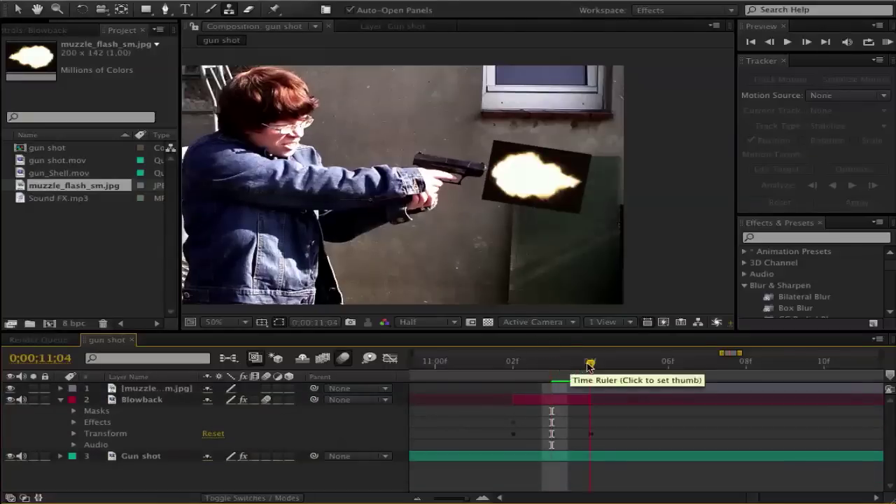
{"action": "left_click", "coordinate": [638, 389]}
{"action": "left_click", "coordinate": [210, 0]}
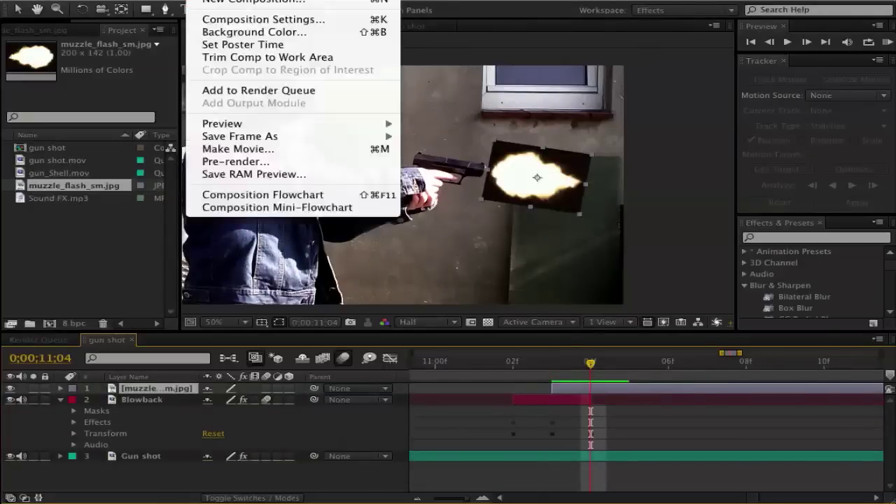
{"action": "mouse_move", "coordinate": [168, 0]}
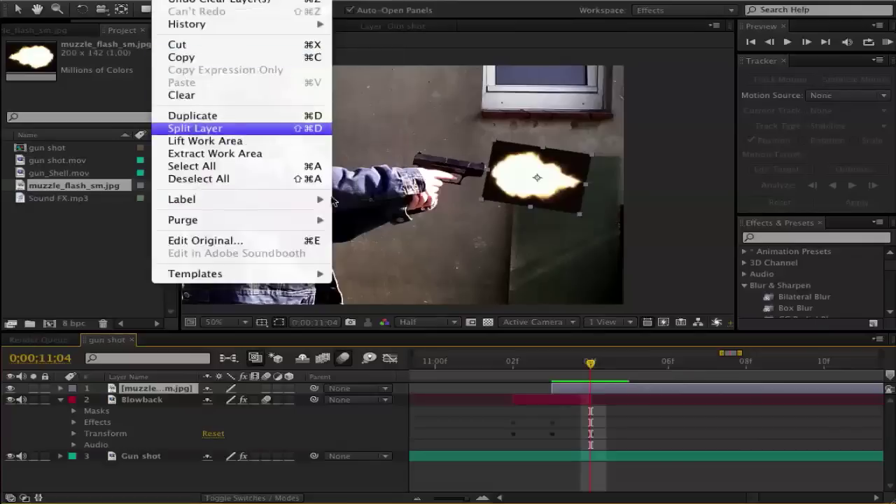
{"action": "key", "text": "Delete"}
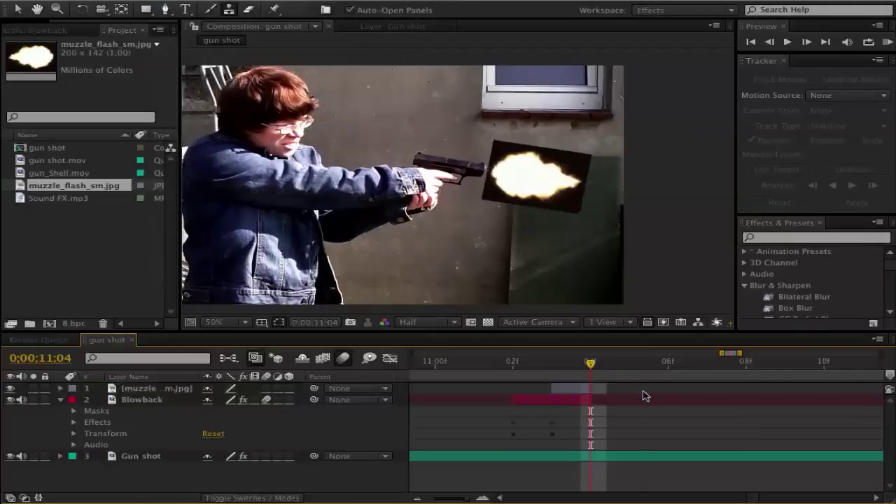
{"action": "left_click", "coordinate": [570, 366]}
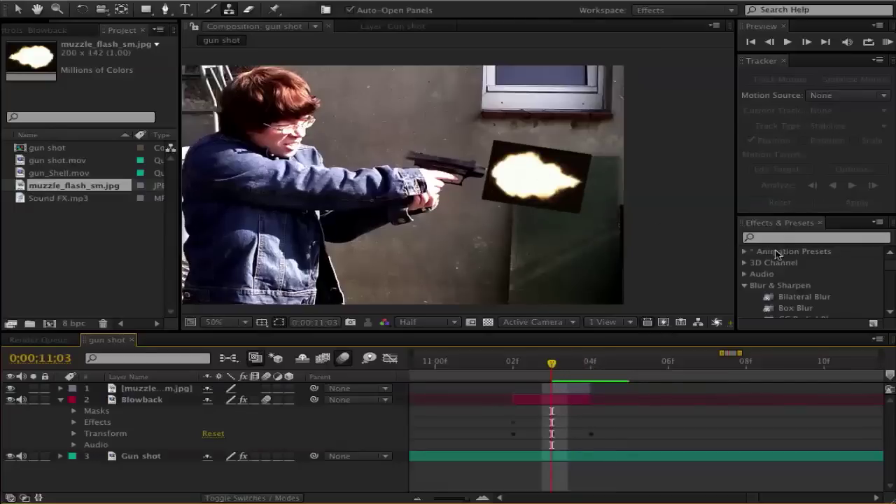
{"action": "left_click", "coordinate": [744, 286]}
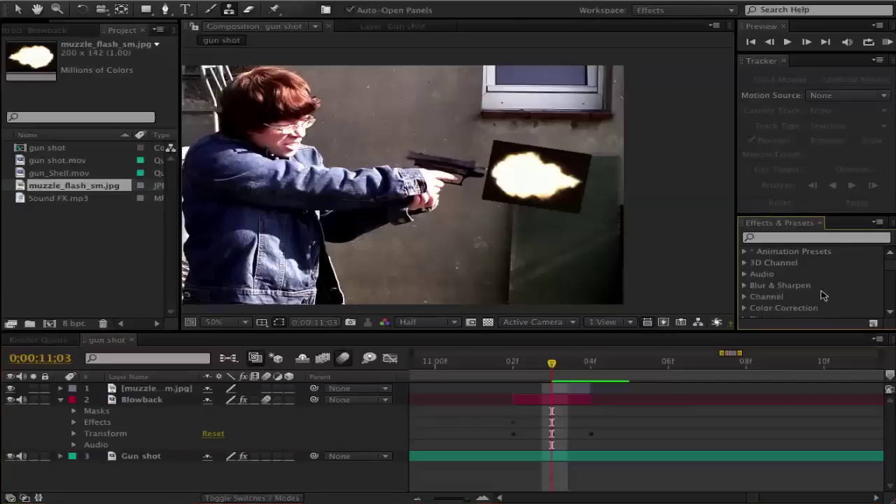
{"action": "scroll", "coordinate": [856, 295], "scroll_direction": "down", "scroll_amount": 4}
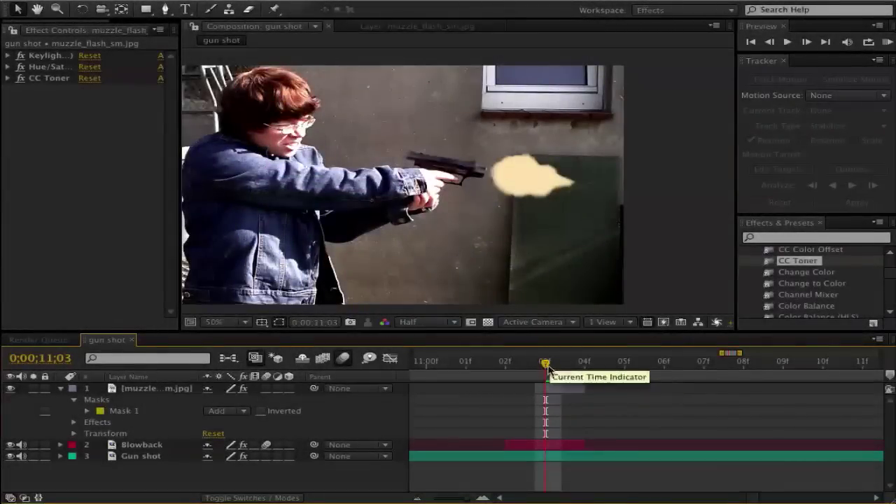
- Step back and forth around 11;03 to confirm the keyed flash shows for one frame
{"action": "key", "text": "Page_Down"}
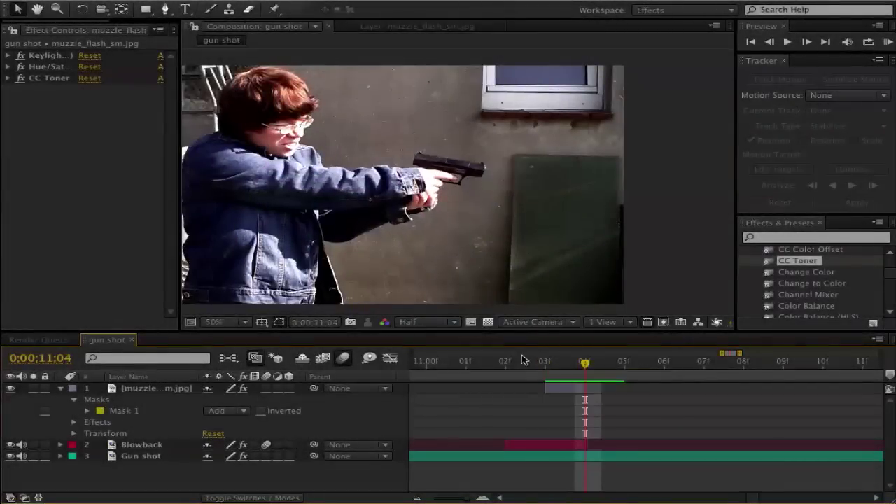
{"action": "key", "text": "Page_Up"}
{"action": "key", "text": "Page_Up"}
{"action": "key", "text": "Page_Down"}
{"action": "key", "text": "Page_Down"}
{"action": "key", "text": "Page_Up"}
{"action": "key", "text": "Page_Down"}
{"action": "key", "text": "Page_Up"}
{"action": "key", "text": "Page_Down"}
{"action": "key", "text": "Page_Up"}
{"action": "key", "text": "Page_Down"}
{"action": "key", "text": "Page_Up"}
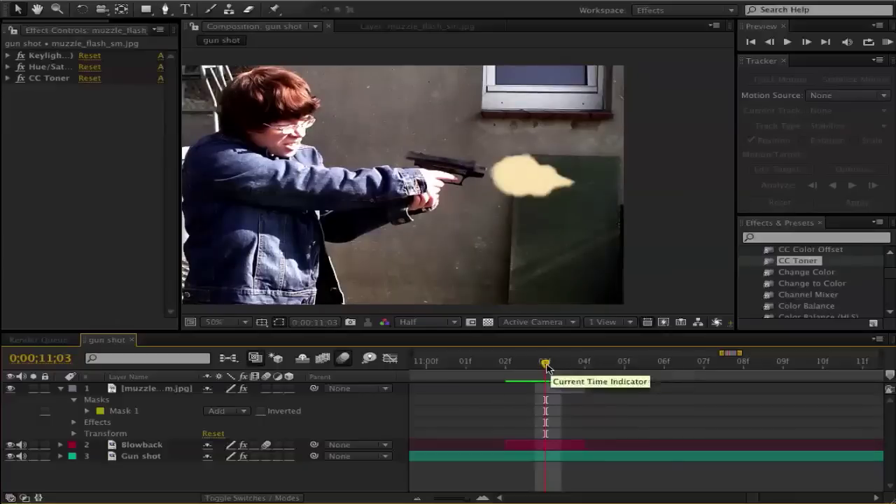
{"action": "key", "text": "Page_Up"}
{"action": "key", "text": "Page_Down"}
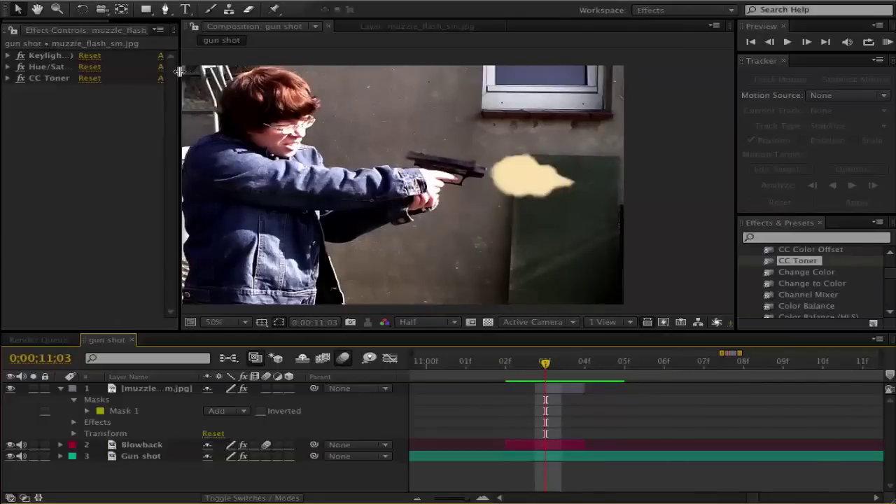
{"action": "left_click_drag", "start_coordinate": [179, 71], "coordinate": [280, 73]}
- Import DarkSmoke.mov.AVI through File > Import and add it to the gun shot timeline
{"action": "left_click", "coordinate": [236, 30]}
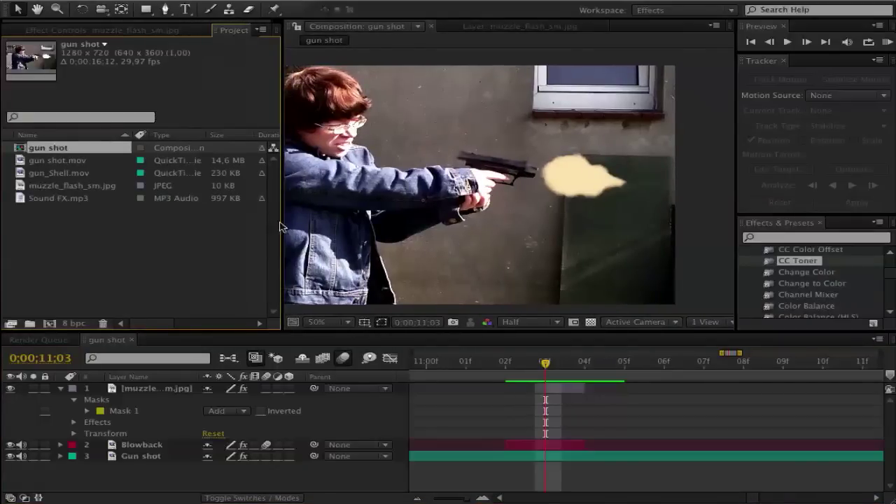
{"action": "left_click_drag", "start_coordinate": [282, 226], "coordinate": [251, 225]}
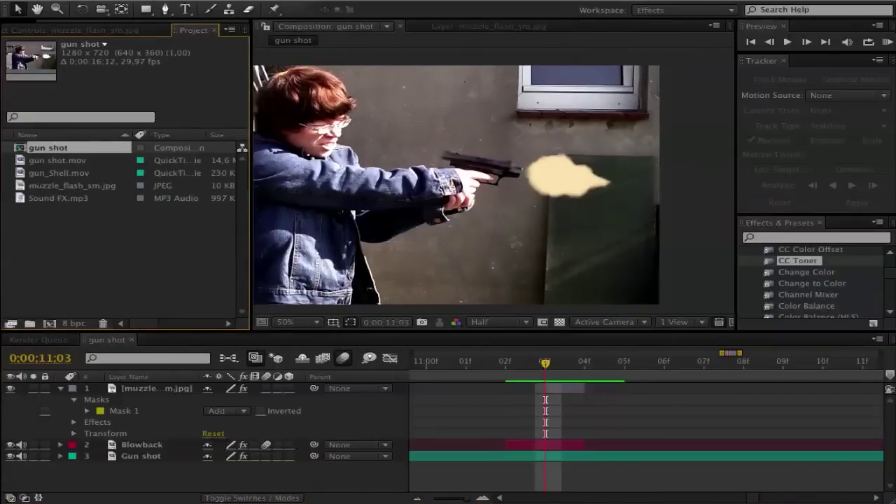
{"action": "left_click", "coordinate": [133, 1]}
{"action": "mouse_move", "coordinate": [294, 180]}
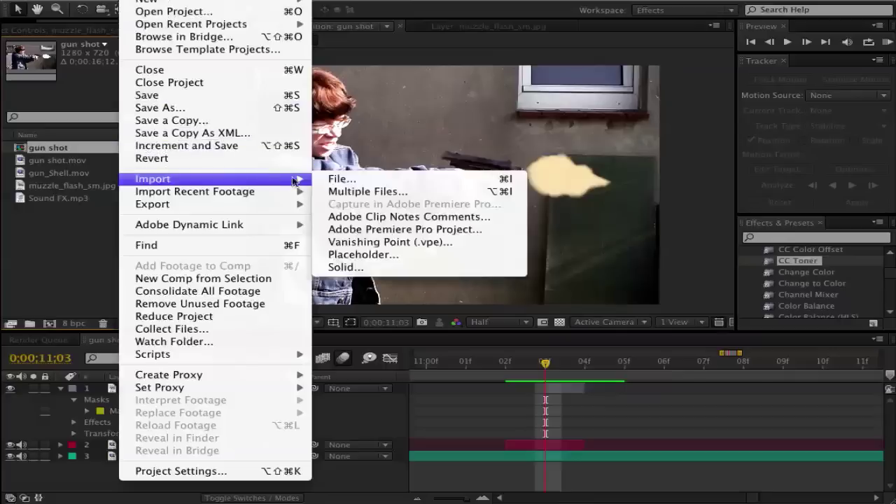
{"action": "left_click", "coordinate": [342, 179]}
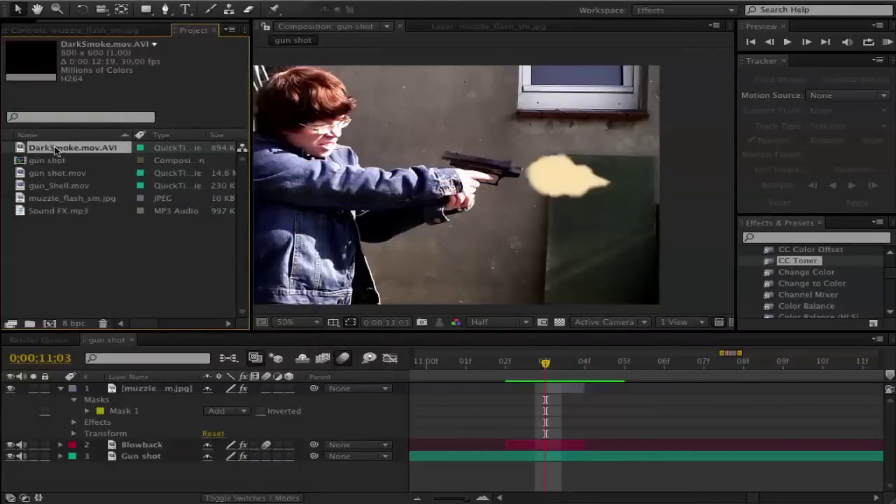
{"action": "left_click_drag", "start_coordinate": [53, 146], "coordinate": [119, 455]}
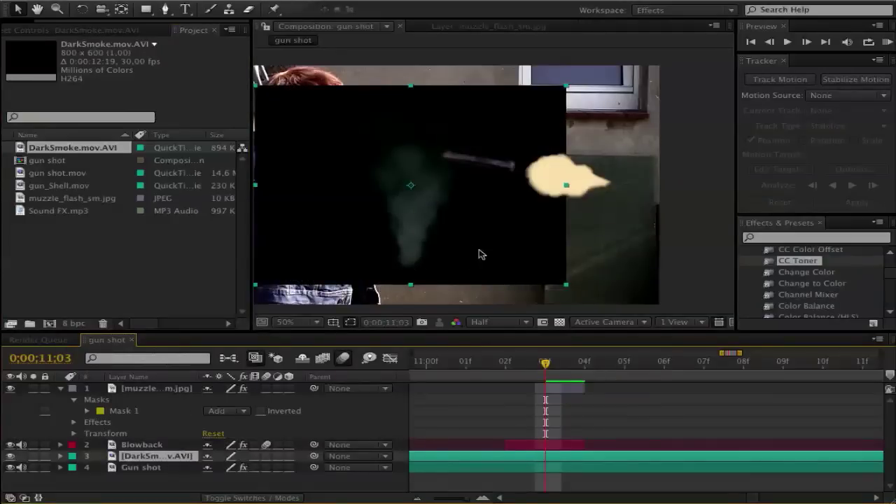
- Move the DarkSmoke layer to the barrel, shrink it slightly, and set its mode to Screen
{"action": "left_click_drag", "start_coordinate": [480, 255], "coordinate": [562, 236]}
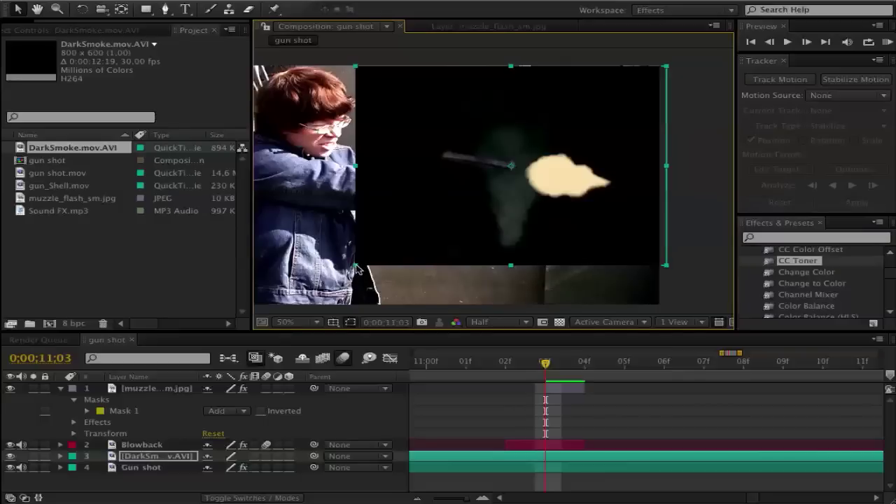
{"action": "left_click_drag", "start_coordinate": [355, 267], "coordinate": [451, 210]}
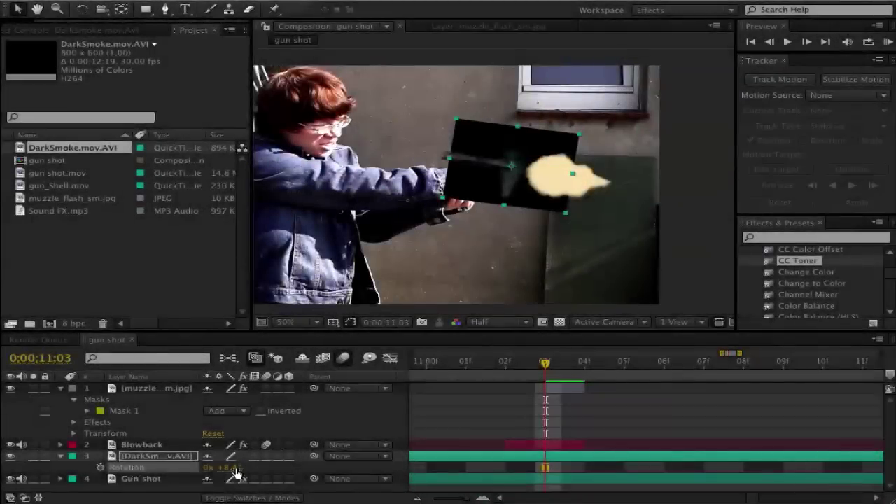
{"action": "left_click", "coordinate": [241, 498]}
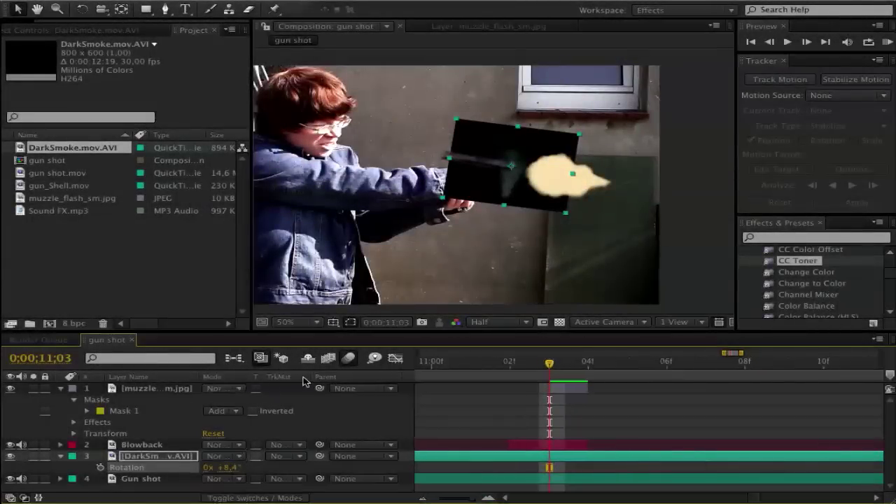
{"action": "left_click_drag", "start_coordinate": [305, 381], "coordinate": [354, 377]}
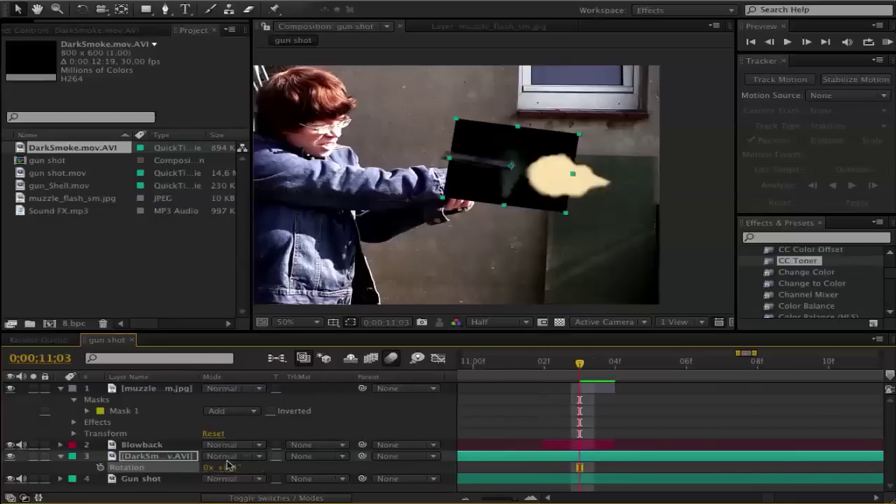
{"action": "left_click", "coordinate": [259, 456]}
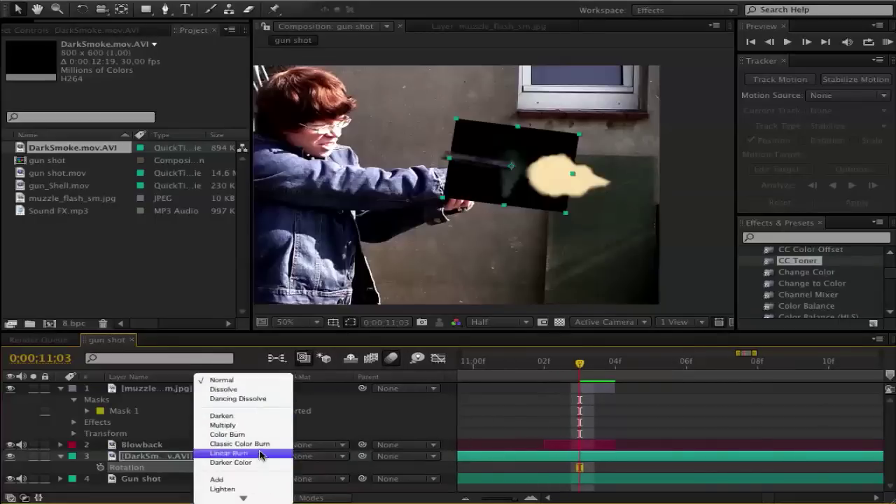
{"action": "left_click", "coordinate": [228, 481]}
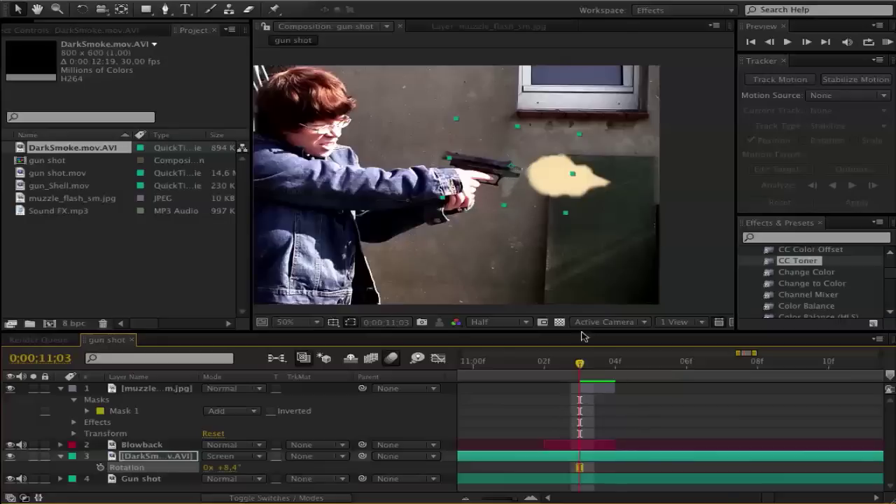
{"action": "left_click", "coordinate": [523, 194]}
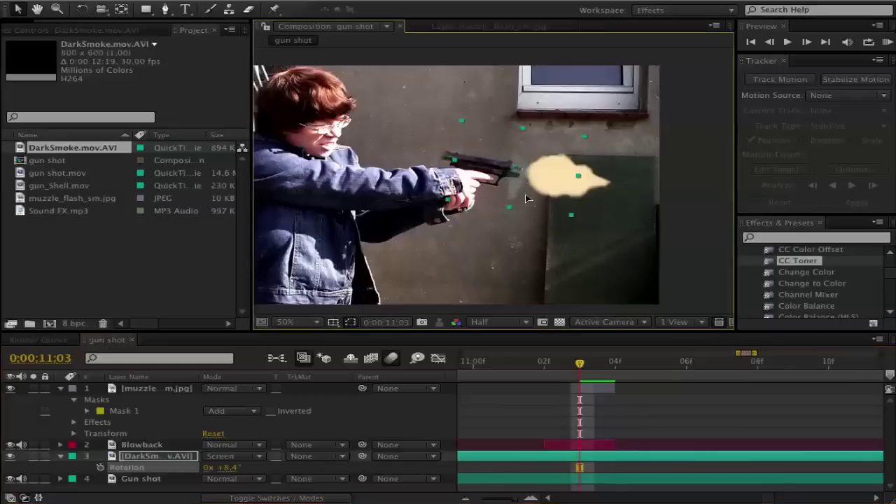
- Open DarkSmoke in the Layer panel and start a Pen-tool mask beside the smoke
{"action": "double_click", "coordinate": [156, 459]}
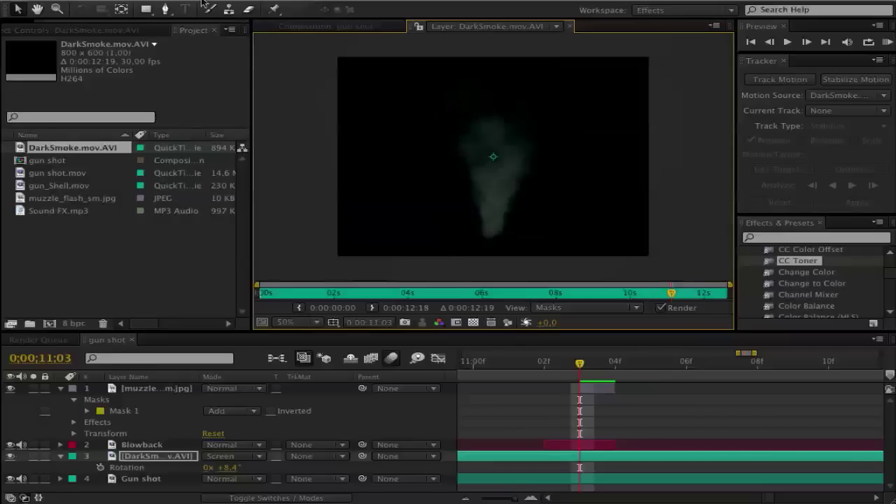
{"action": "left_click", "coordinate": [166, 9]}
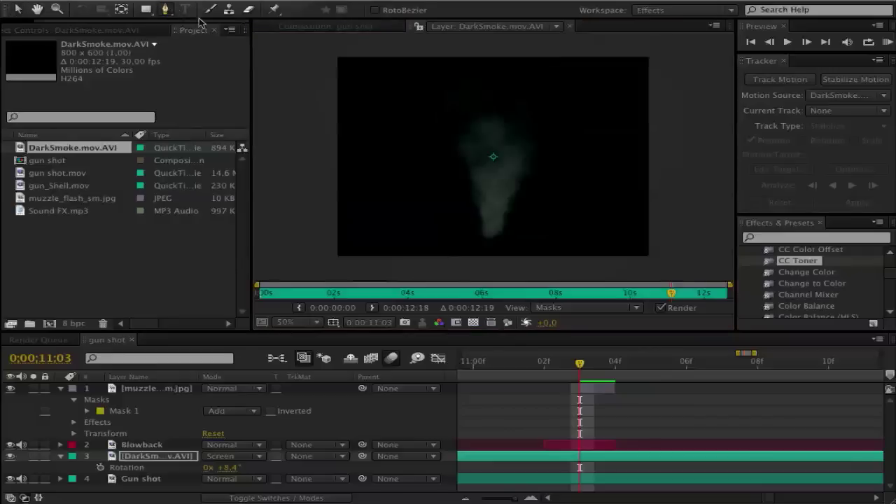
{"action": "left_click", "coordinate": [455, 177]}
{"action": "left_click", "coordinate": [466, 205]}
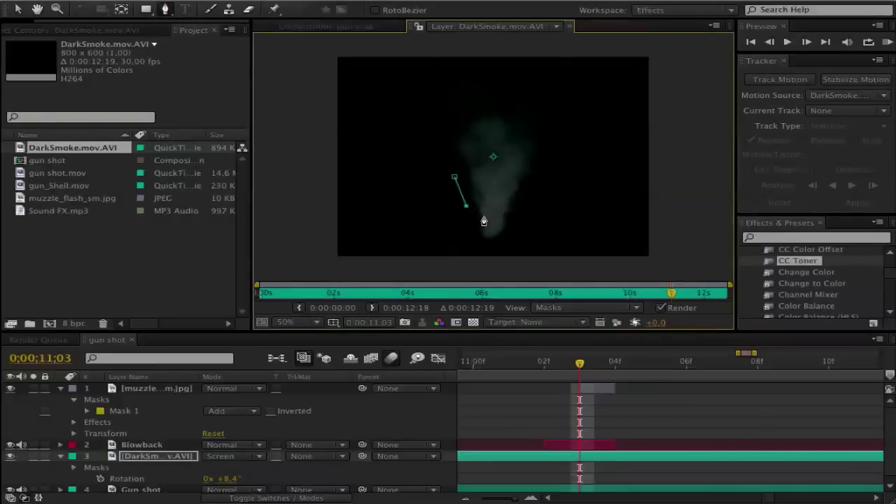
{"action": "left_click", "coordinate": [483, 215]}
{"action": "left_click", "coordinate": [478, 189]}
{"action": "left_click_drag", "start_coordinate": [491, 200], "coordinate": [489, 198]}
{"action": "key", "text": "super+z"}
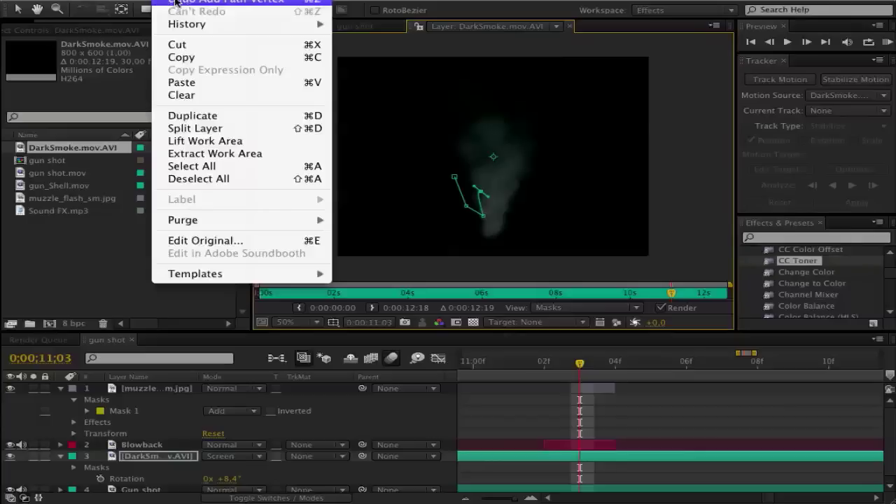
- Extend the mask path right and upward around the smoke, then return to the composition
{"action": "left_click", "coordinate": [497, 219]}
{"action": "left_click", "coordinate": [518, 208]}
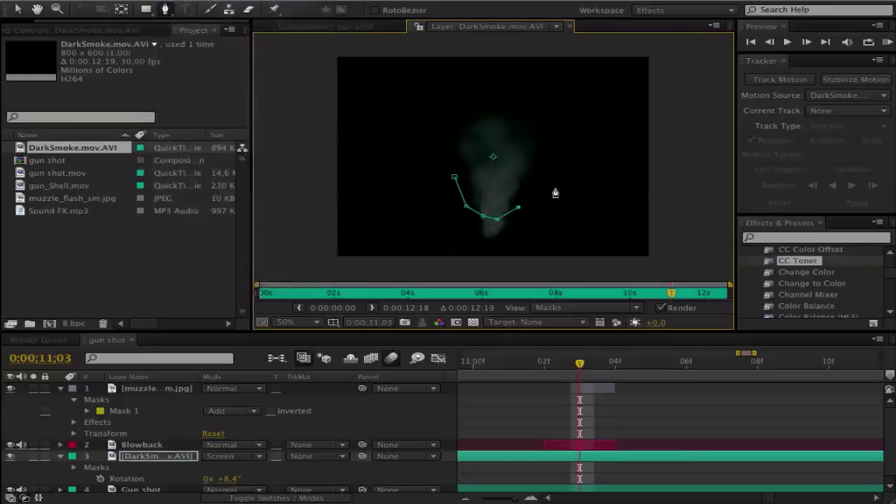
{"action": "left_click", "coordinate": [555, 188]}
{"action": "left_click", "coordinate": [555, 155]}
{"action": "left_click", "coordinate": [556, 128]}
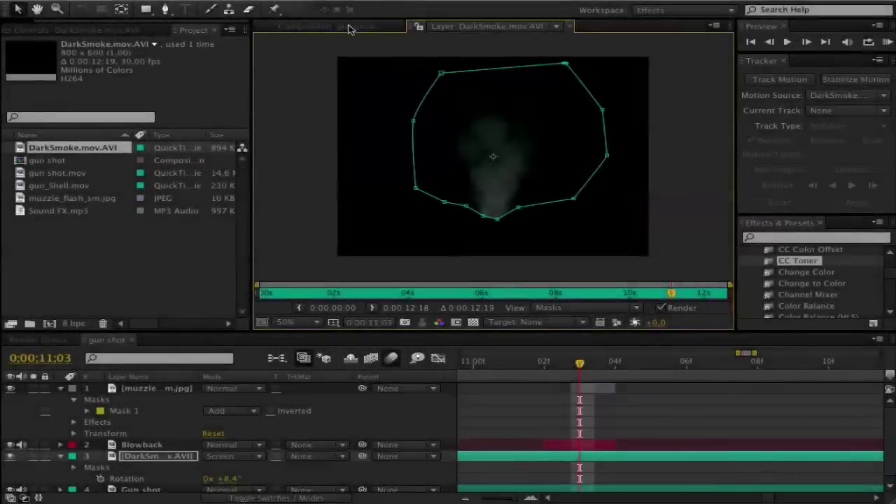
{"action": "left_click", "coordinate": [348, 29]}
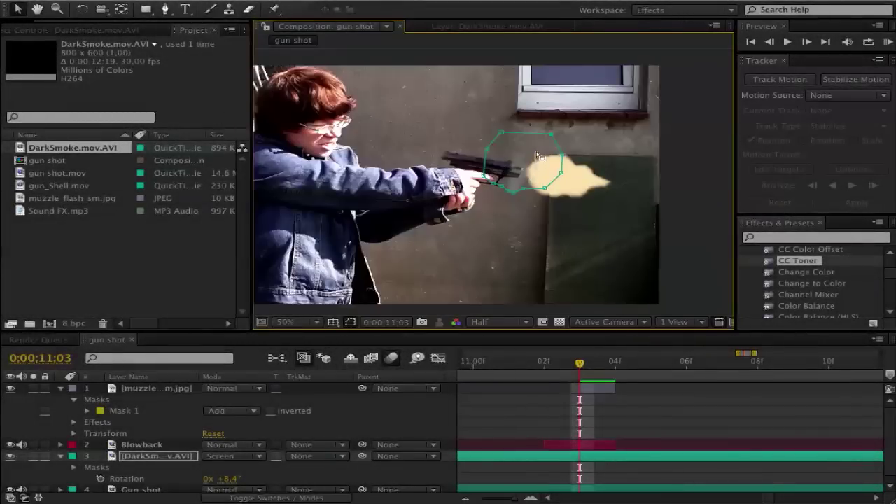
- Nudge the smoke up and left, then start a DarkSmoke Position keyframe at 11:03
{"action": "left_click_drag", "start_coordinate": [537, 155], "coordinate": [509, 160]}
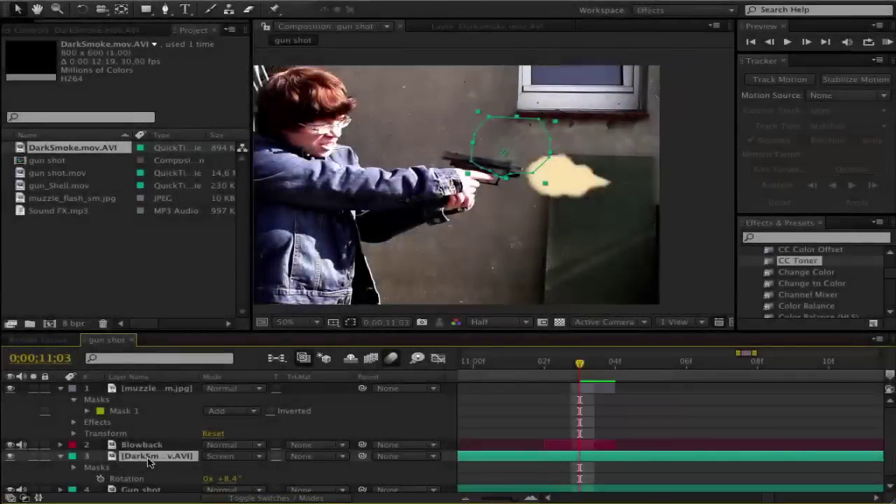
{"action": "key", "text": "p"}
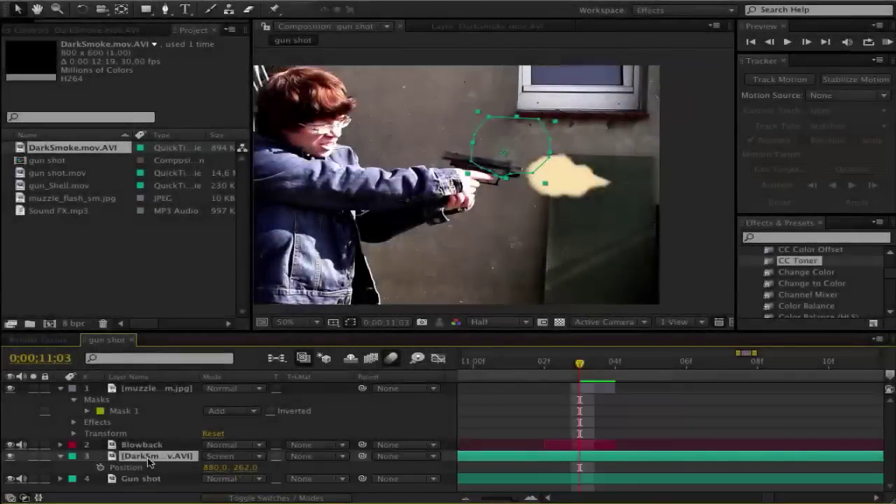
{"action": "left_click", "coordinate": [102, 468]}
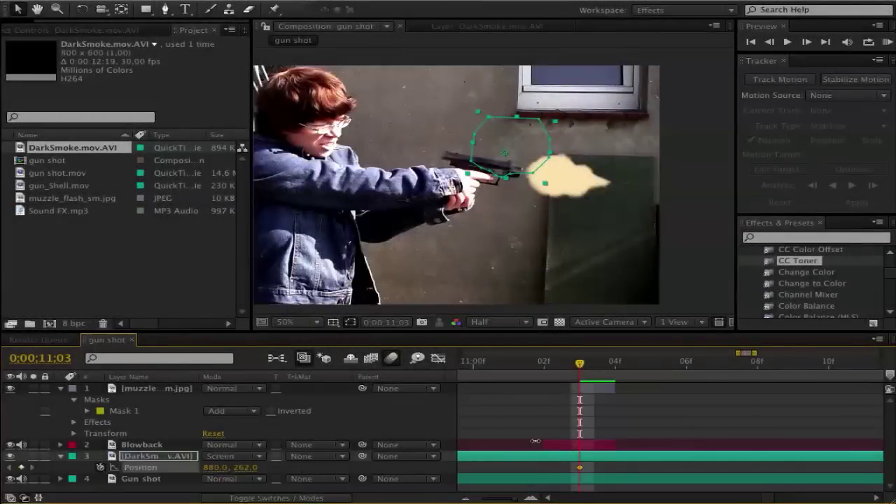
- Step frame by frame around the muzzle flash to check the smoke's placement
{"action": "key", "text": "Page_Down"}
{"action": "key", "text": "Page_Down"}
{"action": "key", "text": "Page_Up"}
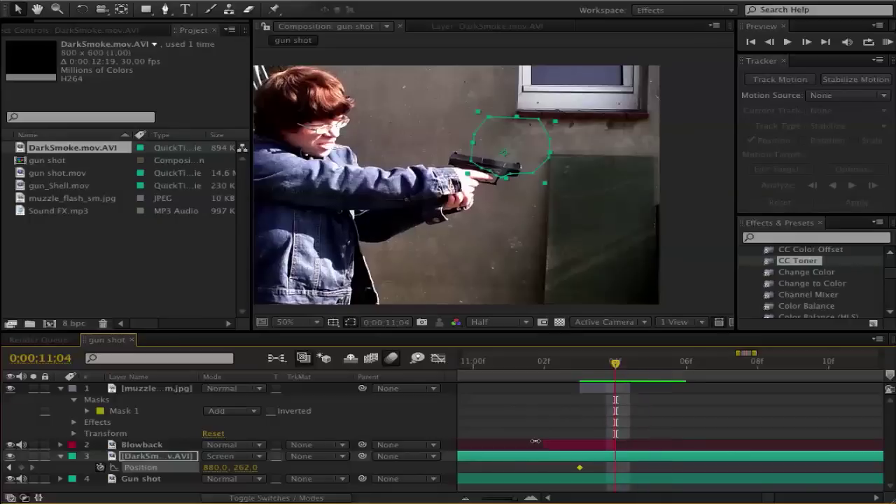
{"action": "key", "text": "Page_Up"}
{"action": "key", "text": "Page_Down"}
{"action": "key", "text": "Page_Down"}
{"action": "key", "text": "Page_Down"}
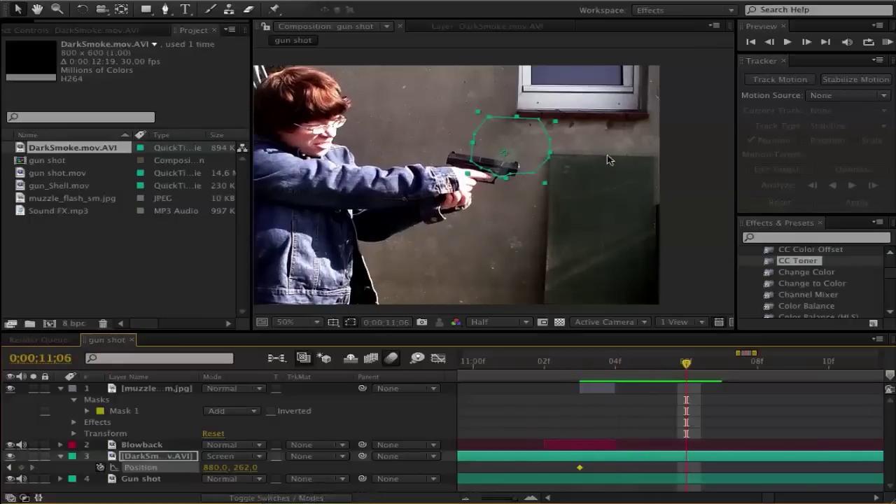
{"action": "left_click", "coordinate": [521, 164]}
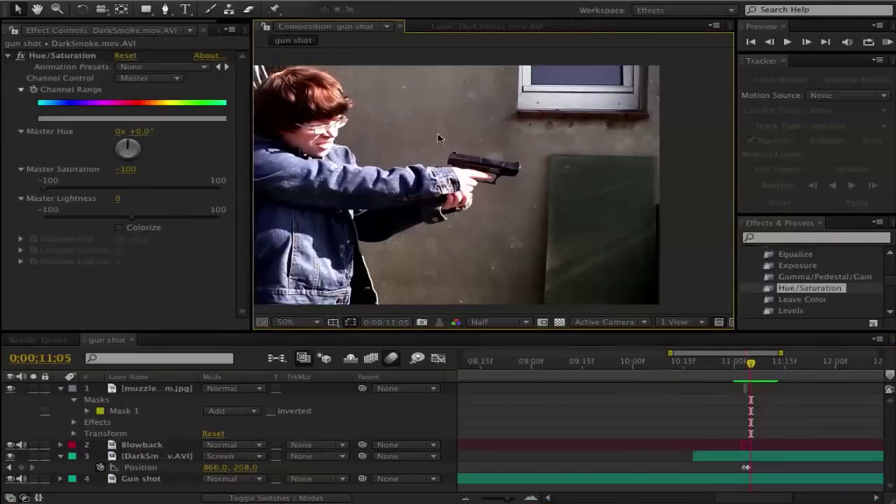
{"action": "left_click", "coordinate": [154, 456]}
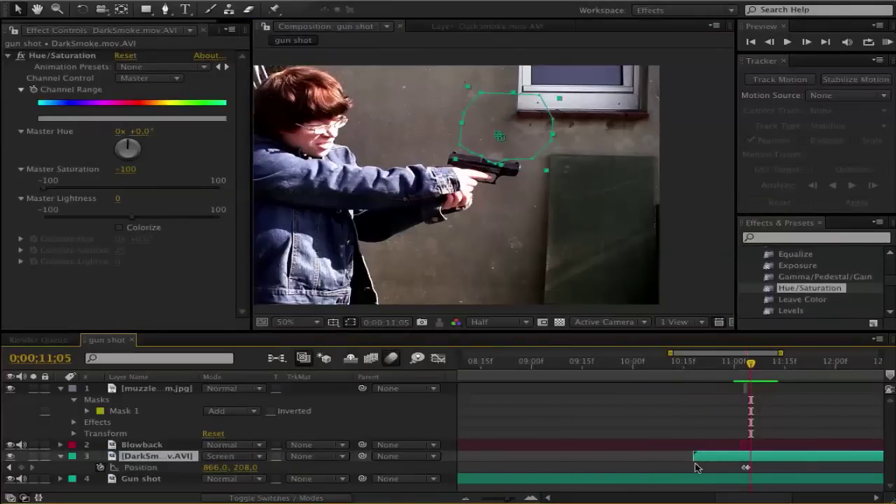
{"action": "left_click_drag", "start_coordinate": [750, 365], "coordinate": [745, 367]}
{"action": "left_click", "coordinate": [690, 273]}
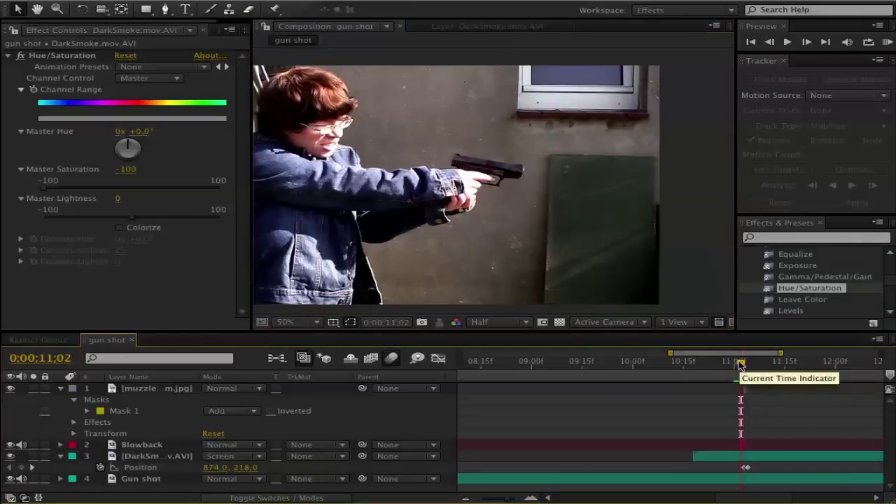
{"action": "left_click_drag", "start_coordinate": [741, 365], "coordinate": [745, 365]}
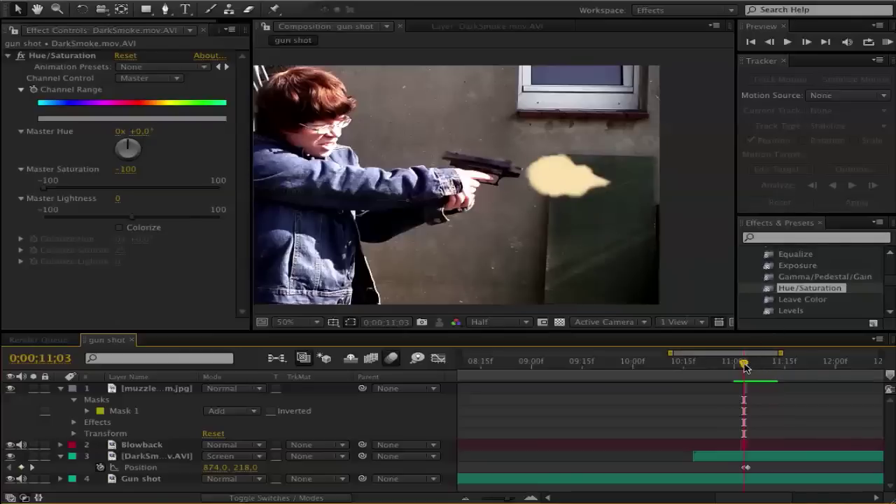
{"action": "left_click_drag", "start_coordinate": [746, 367], "coordinate": [786, 361]}
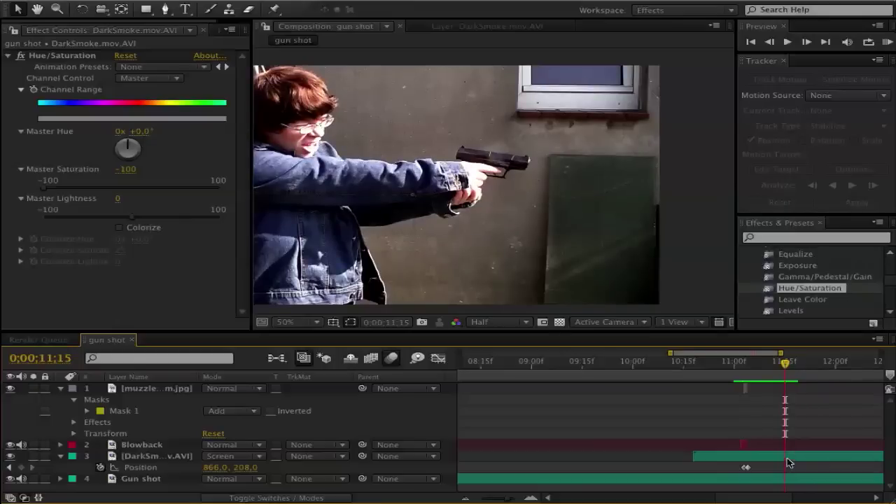
- Keyframe DarkSmoke's Opacity at 0% at 11:15
{"action": "left_click", "coordinate": [132, 413]}
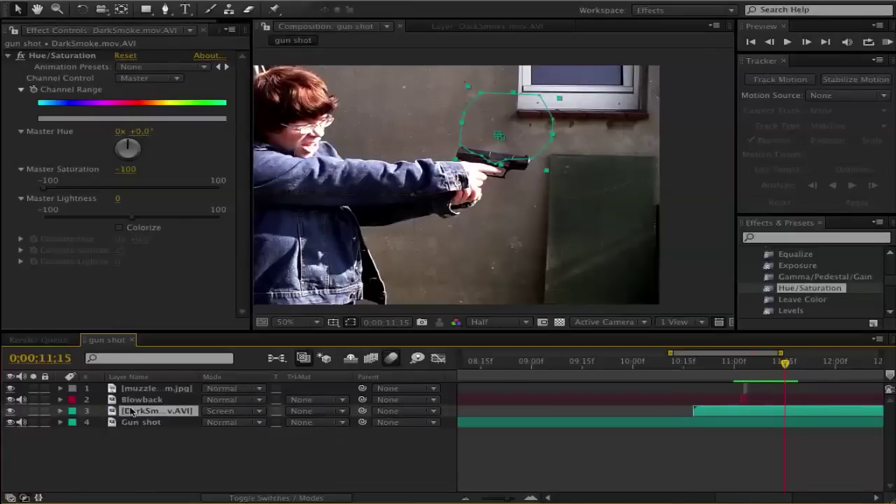
{"action": "key", "text": "t"}
{"action": "left_click", "coordinate": [100, 422]}
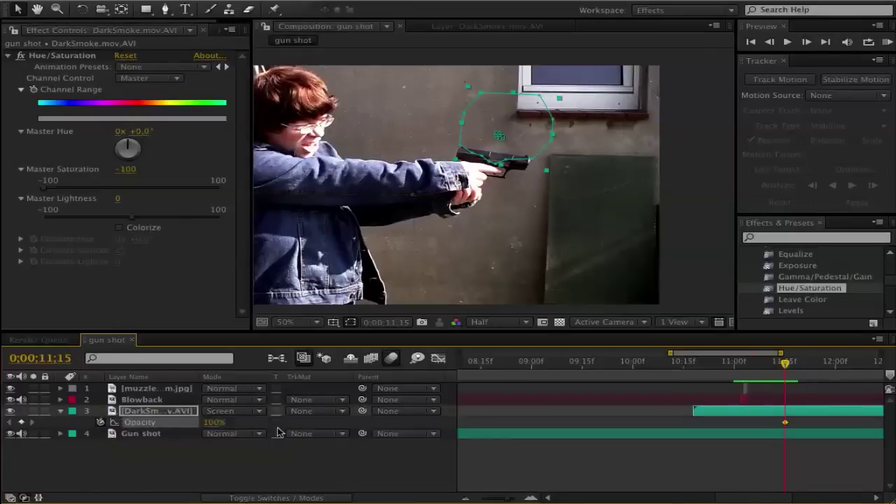
{"action": "left_click_drag", "start_coordinate": [213, 424], "coordinate": [49, 428]}
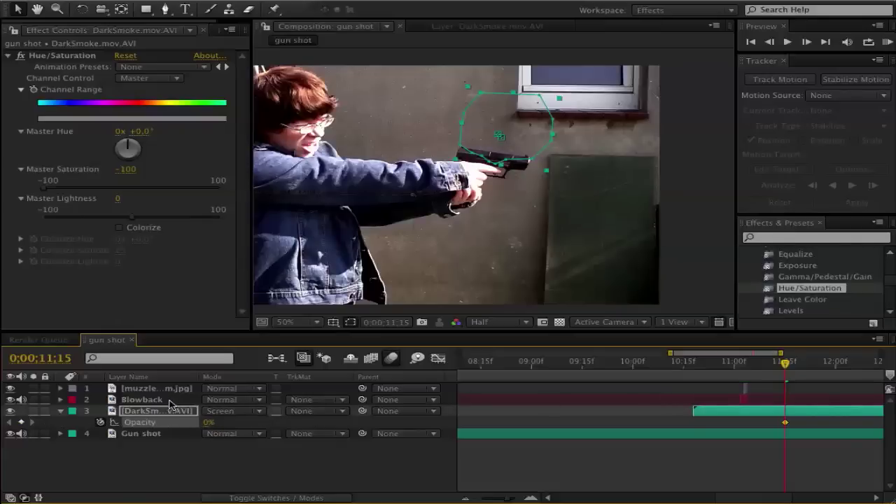
- Add a 100% Opacity keyframe at 11:09 and save the project
{"action": "key", "text": "Page_Up"}
{"action": "key", "text": "Page_Up"}
{"action": "key", "text": "Page_Up"}
{"action": "key", "text": "Page_Up"}
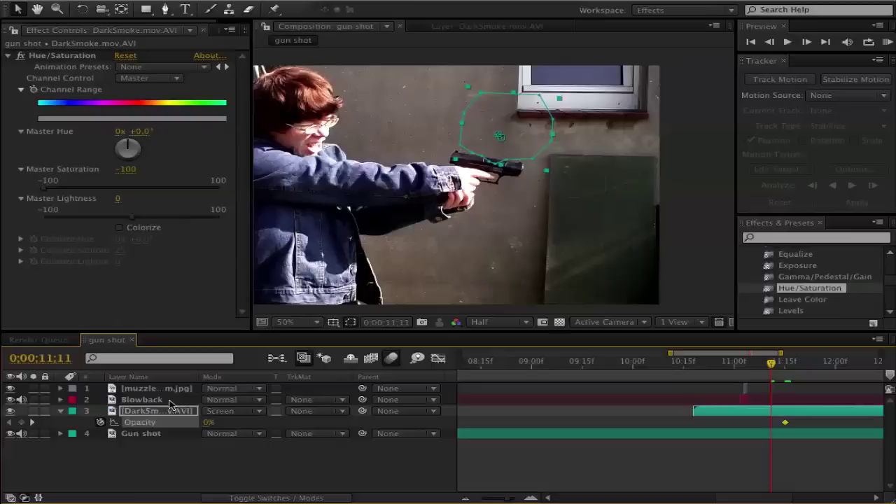
{"action": "key", "text": "Page_Up"}
{"action": "key", "text": "Page_Up"}
{"action": "key", "text": "ctrl+s"}
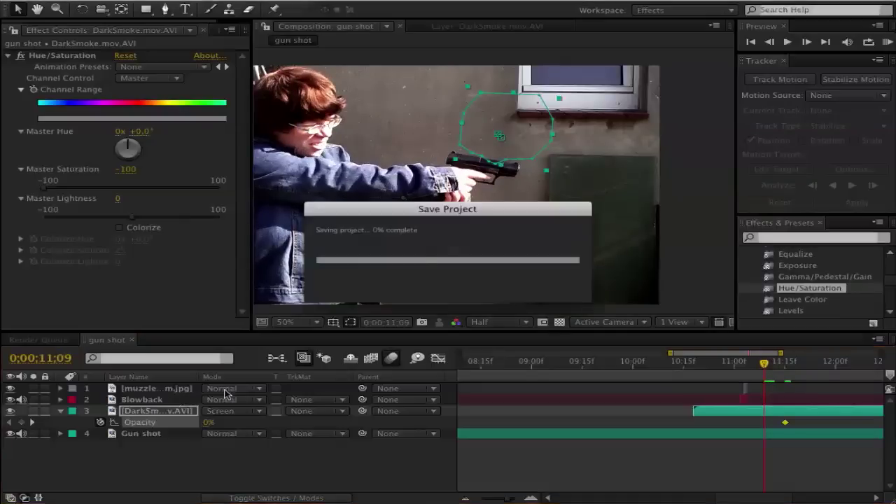
{"action": "key", "text": "Return"}
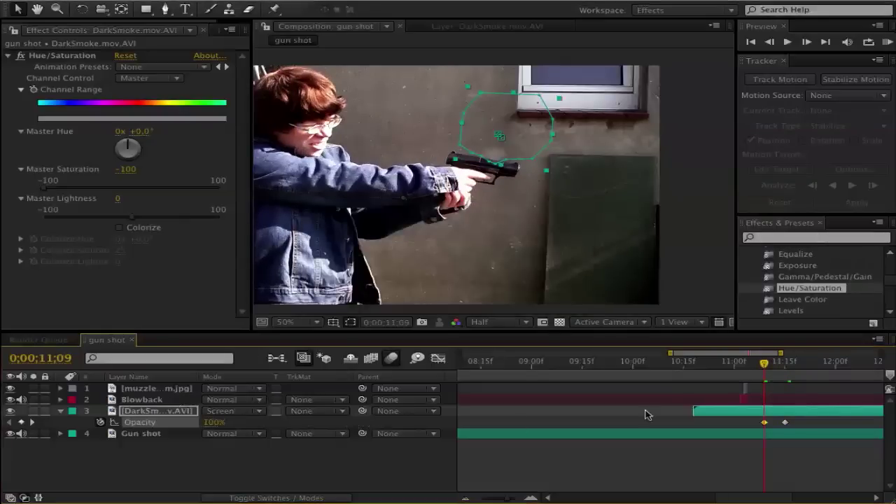
- Trim DarkSmoke's in-point to 11:03, then go to 11:15 where the smoke has faded
{"action": "left_click_drag", "start_coordinate": [747, 366], "coordinate": [744, 364]}
{"action": "left_click", "coordinate": [732, 458]}
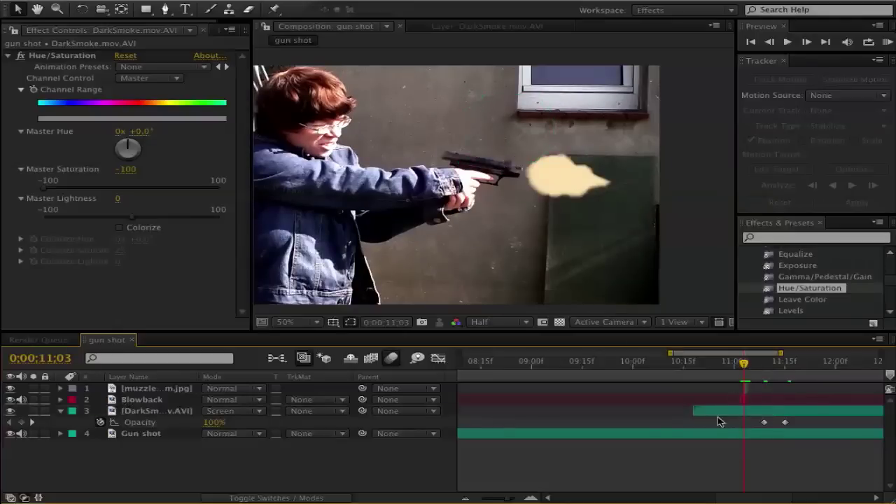
{"action": "left_click_drag", "start_coordinate": [695, 411], "coordinate": [744, 411]}
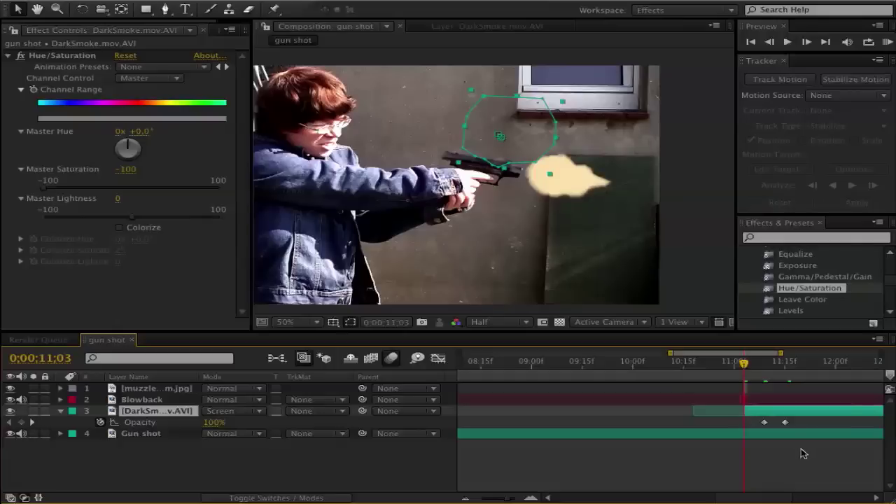
{"action": "left_click", "coordinate": [784, 364]}
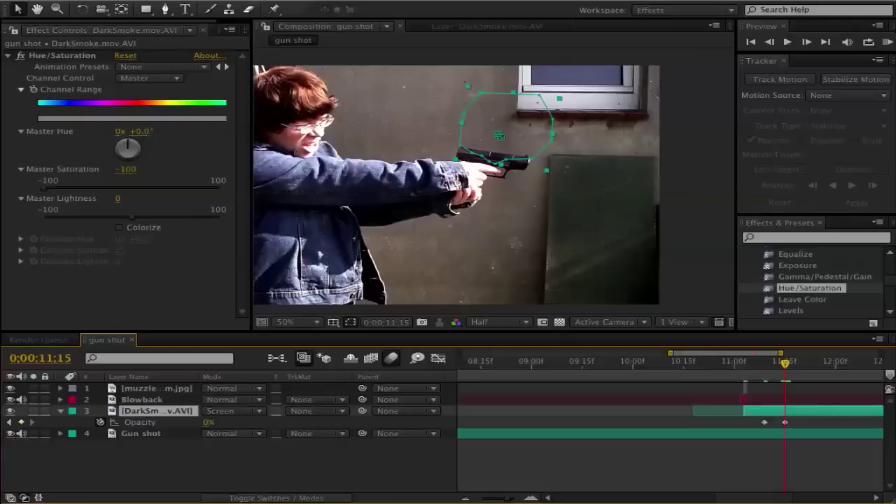
- Split DarkSmoke at 11:15 with Edit > Split Layer, delete the later piece, and review the fade
{"action": "left_click", "coordinate": [203, 1]}
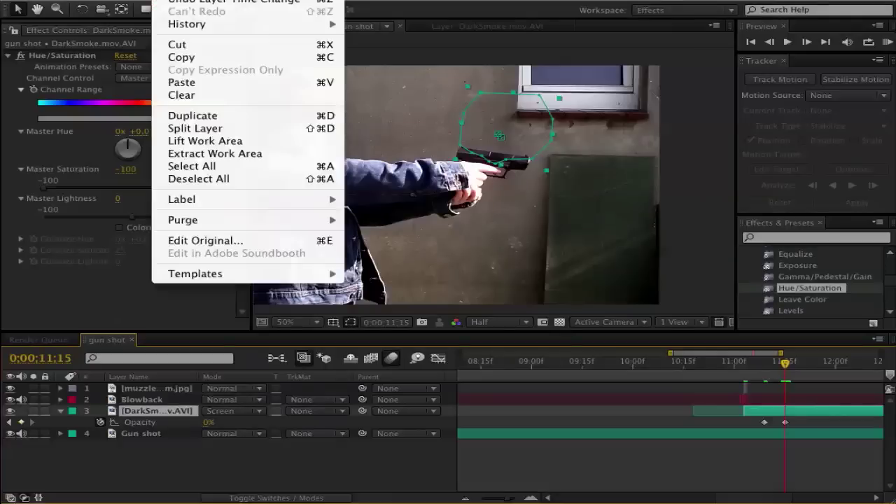
{"action": "left_click", "coordinate": [195, 129]}
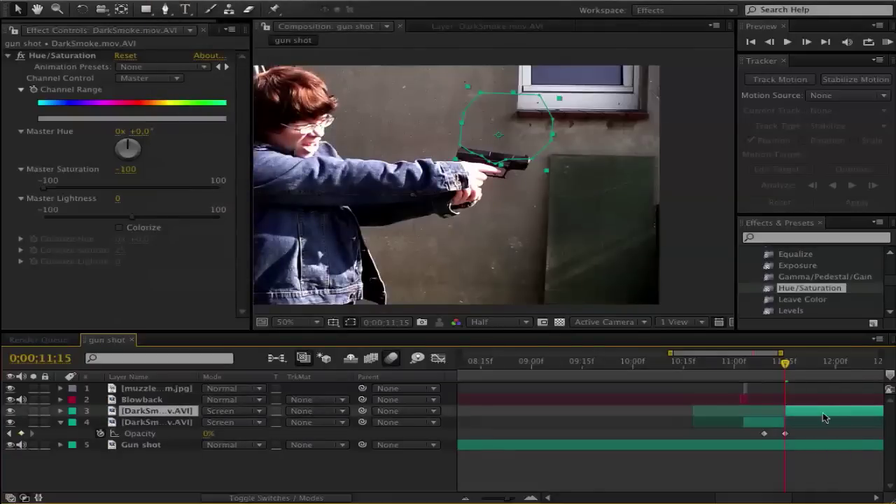
{"action": "key", "text": "Delete"}
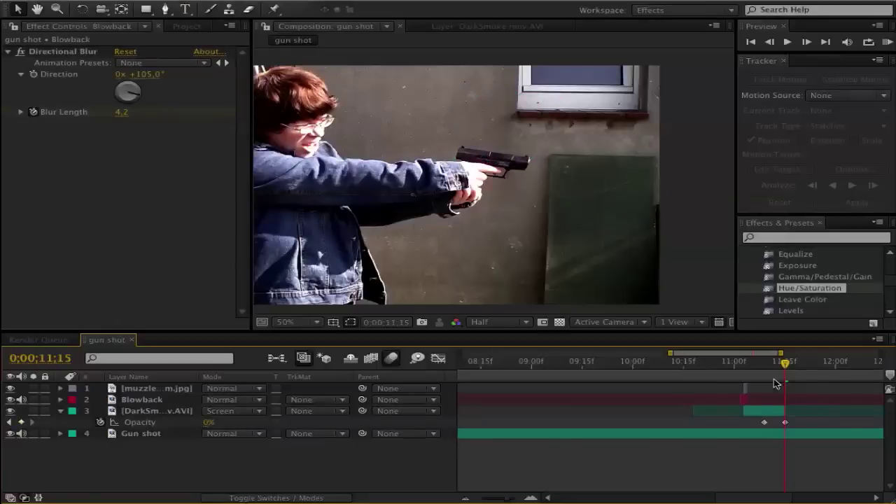
{"action": "left_click_drag", "start_coordinate": [742, 363], "coordinate": [776, 369]}
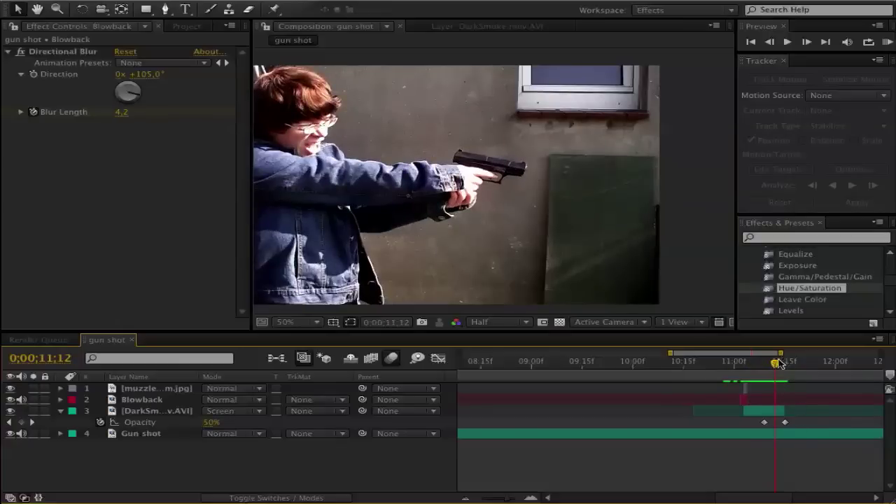
{"action": "left_click_drag", "start_coordinate": [776, 366], "coordinate": [766, 366]}
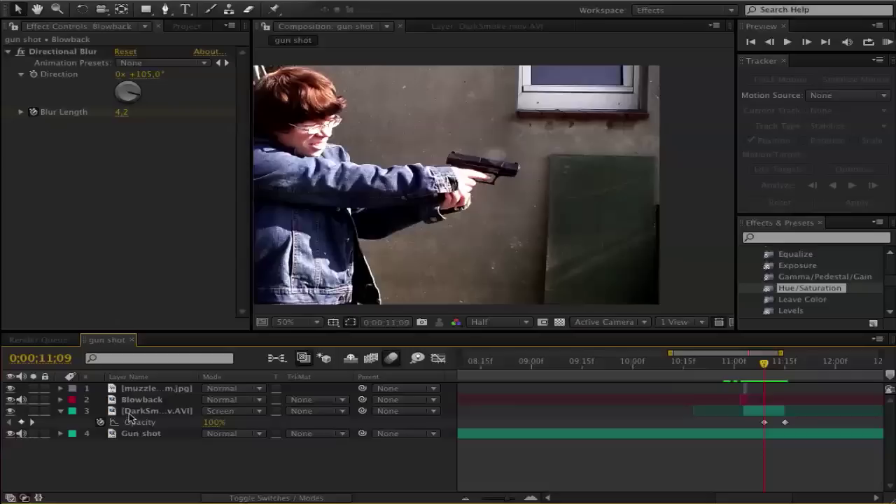
- Preview DarkSmoke through the flash, then bring back the Project panel's footage list
{"action": "left_click", "coordinate": [155, 411]}
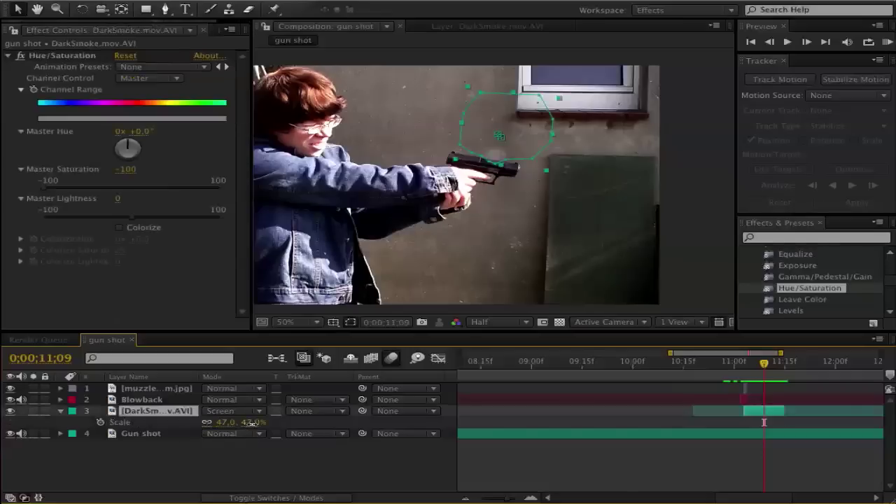
{"action": "key", "text": "s"}
{"action": "left_click_drag", "start_coordinate": [728, 364], "coordinate": [744, 364]}
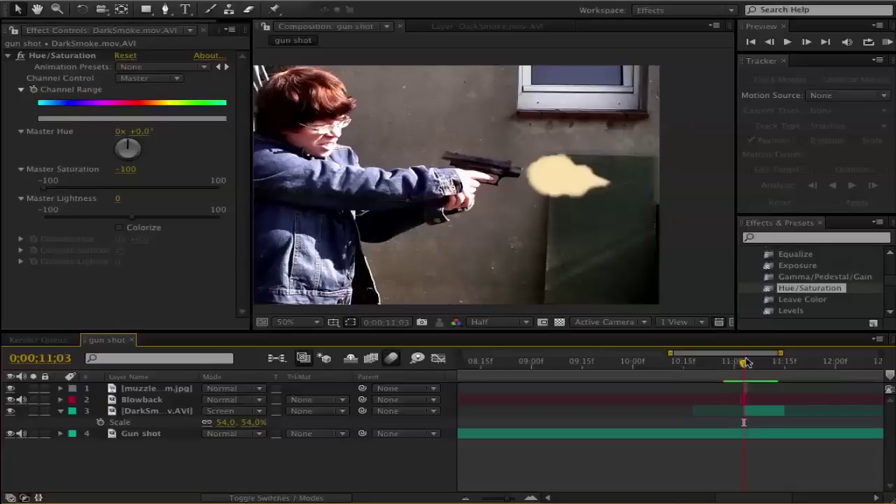
{"action": "left_click_drag", "start_coordinate": [749, 367], "coordinate": [779, 363]}
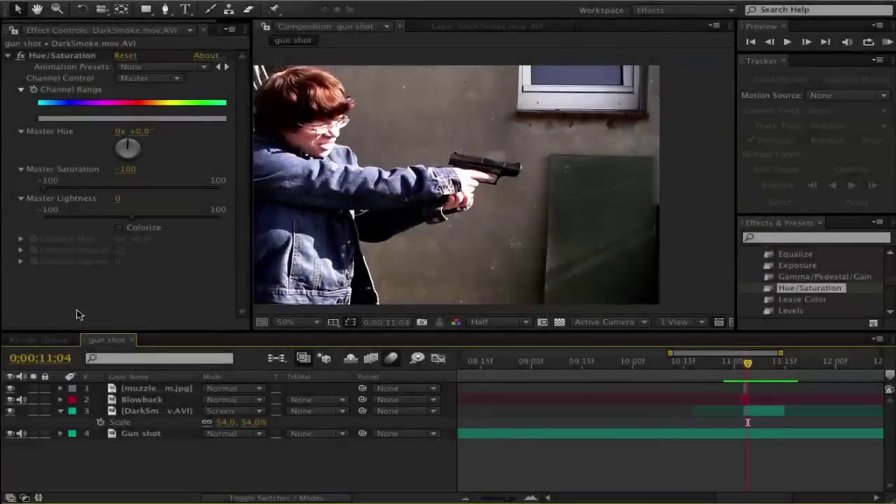
{"action": "left_click", "coordinate": [216, 33]}
- Add gun_Shell.mov to the composition as the top layer and zoom the view to 25%
{"action": "left_click", "coordinate": [95, 247]}
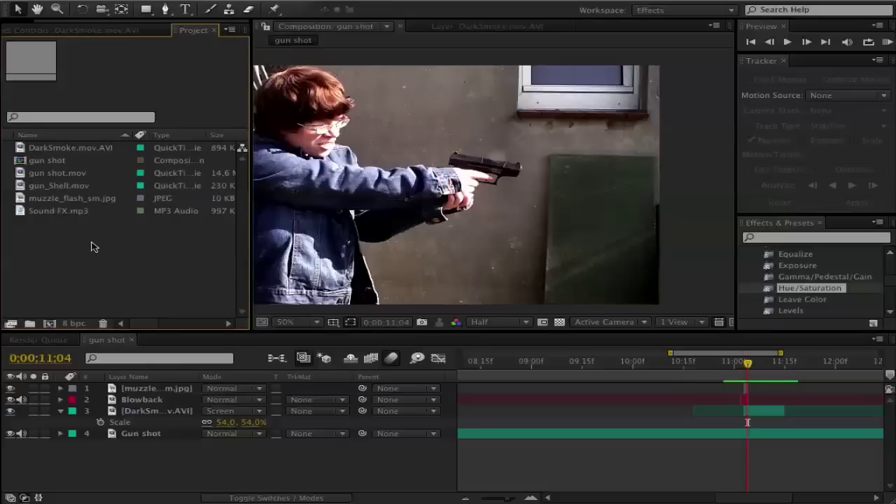
{"action": "left_click_drag", "start_coordinate": [59, 185], "coordinate": [42, 391]}
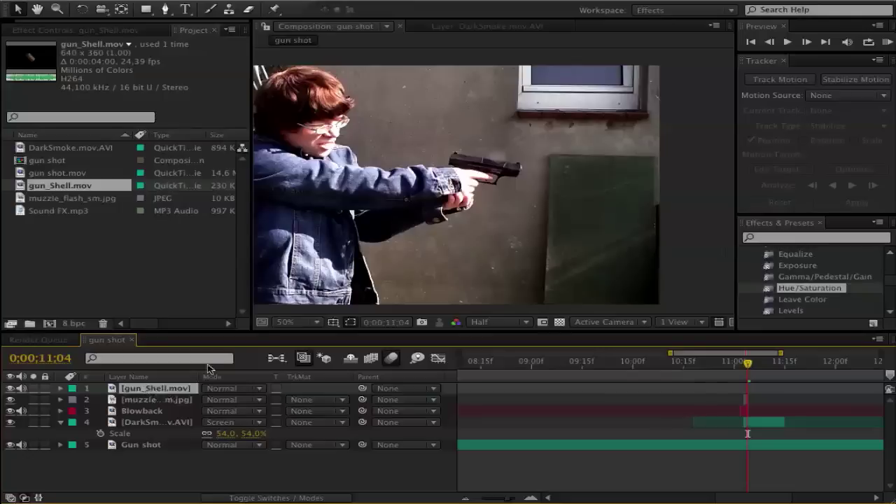
{"action": "key", "text": "comma"}
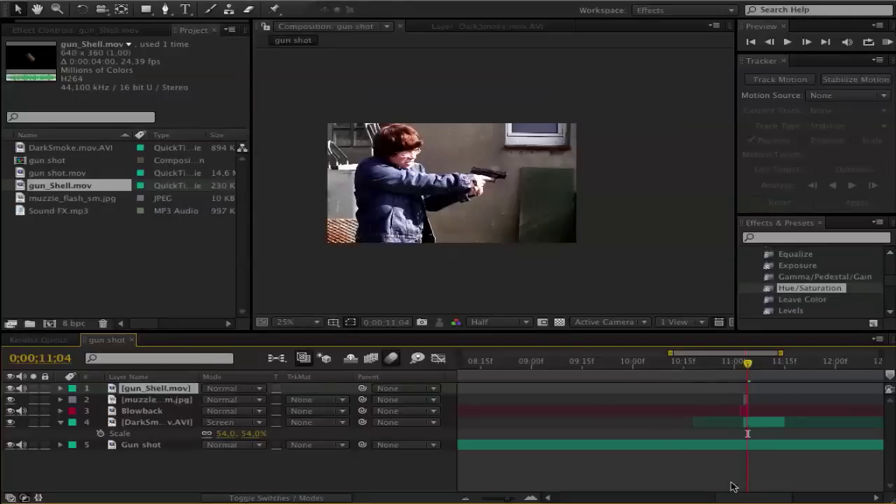
- Start the shell clip at the shot, shrink it, and place it over the pistol's slide
{"action": "left_click_drag", "start_coordinate": [733, 495], "coordinate": [595, 498]}
{"action": "left_click_drag", "start_coordinate": [554, 393], "coordinate": [680, 389]}
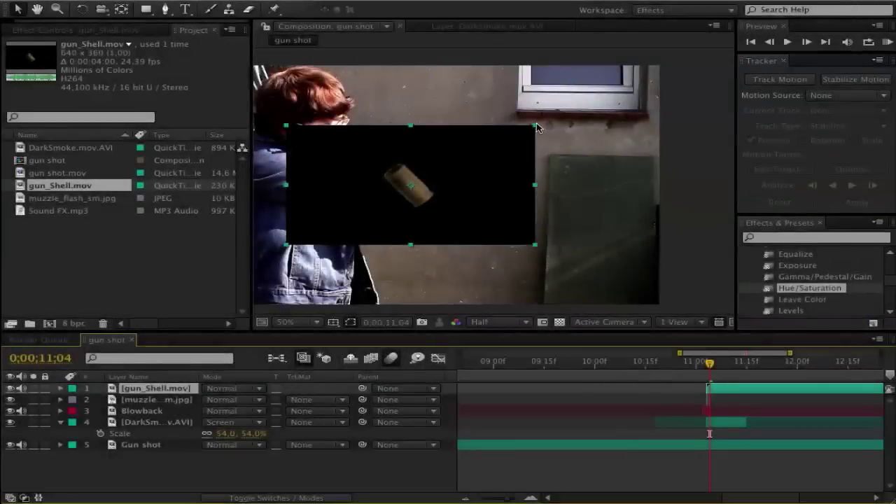
{"action": "left_click_drag", "start_coordinate": [535, 128], "coordinate": [493, 143]}
{"action": "scroll", "coordinate": [490, 172], "scroll_direction": "up", "scroll_amount": 2}
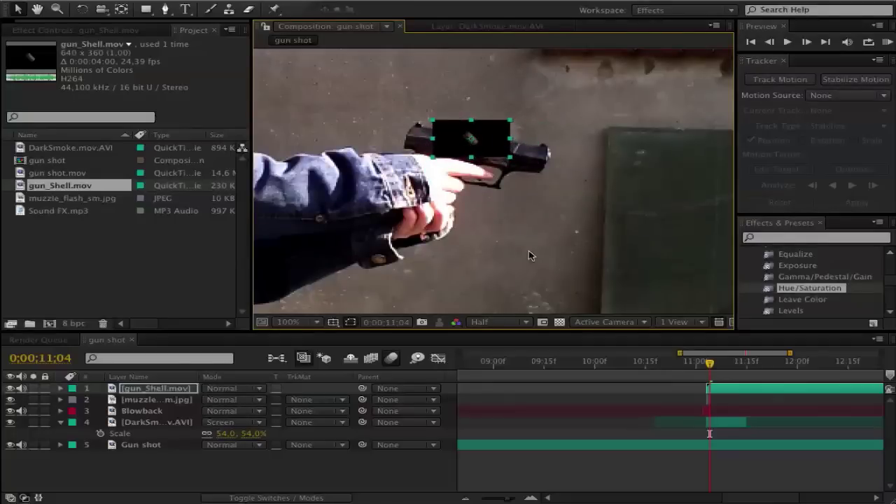
- Set the gun_Shell.mov layer's blend mode to Screen
{"action": "left_click", "coordinate": [258, 391]}
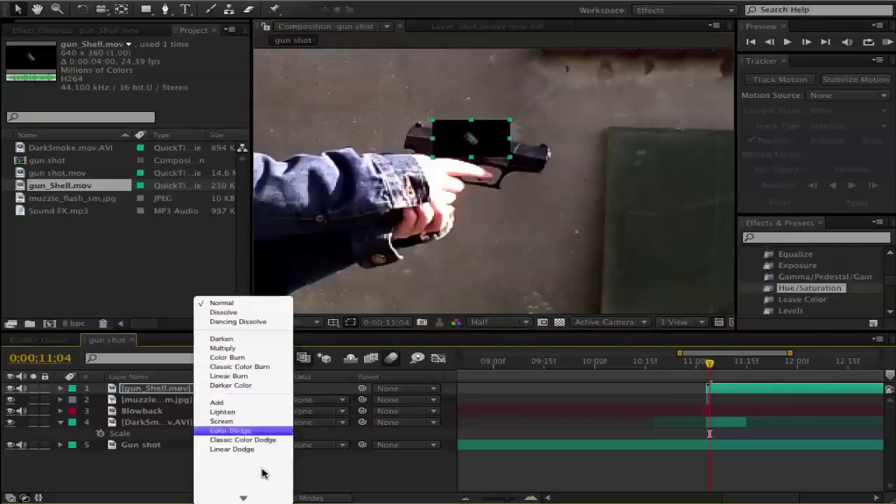
{"action": "left_click", "coordinate": [226, 388]}
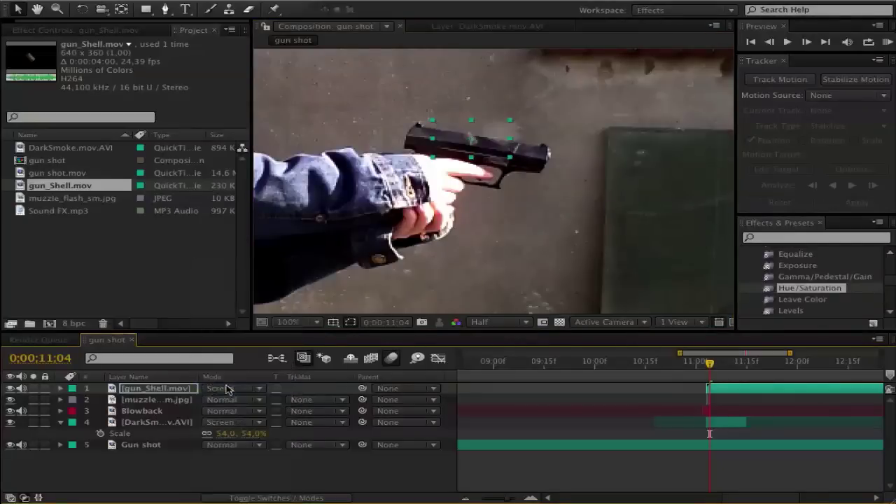
{"action": "left_click", "coordinate": [327, 478]}
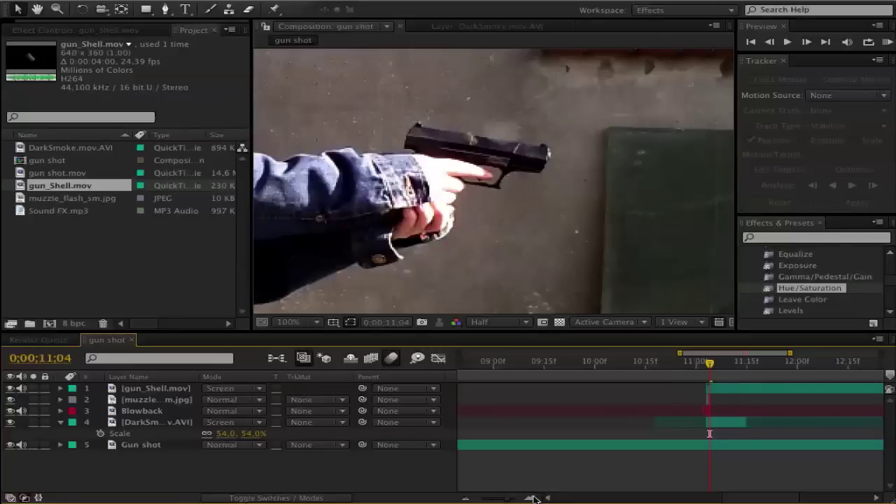
- Zoom the timeline in and check frames 11:02 and 11:03 around the muzzle flash
{"action": "left_click_drag", "start_coordinate": [533, 499], "coordinate": [538, 499]}
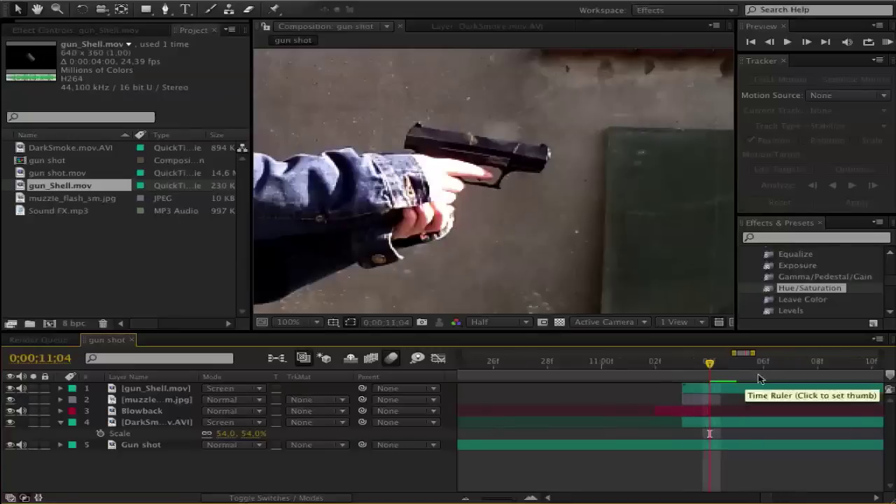
{"action": "left_click", "coordinate": [684, 371]}
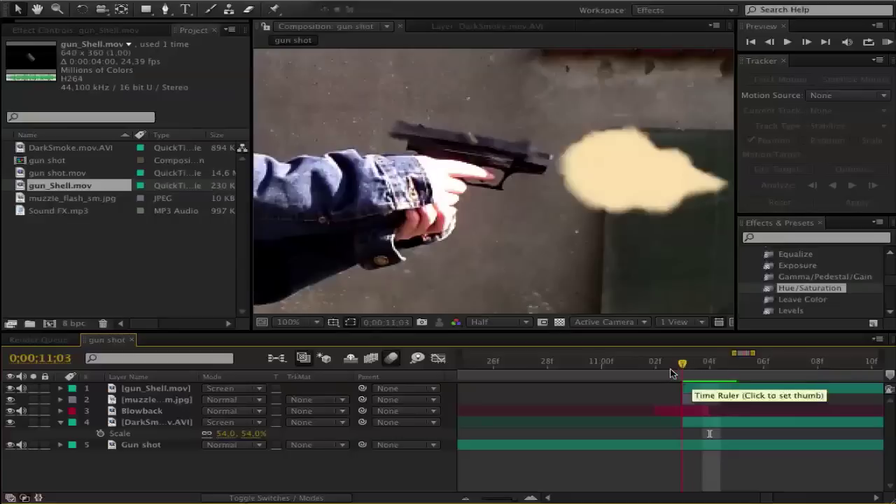
{"action": "left_click", "coordinate": [662, 373]}
{"action": "left_click", "coordinate": [673, 371]}
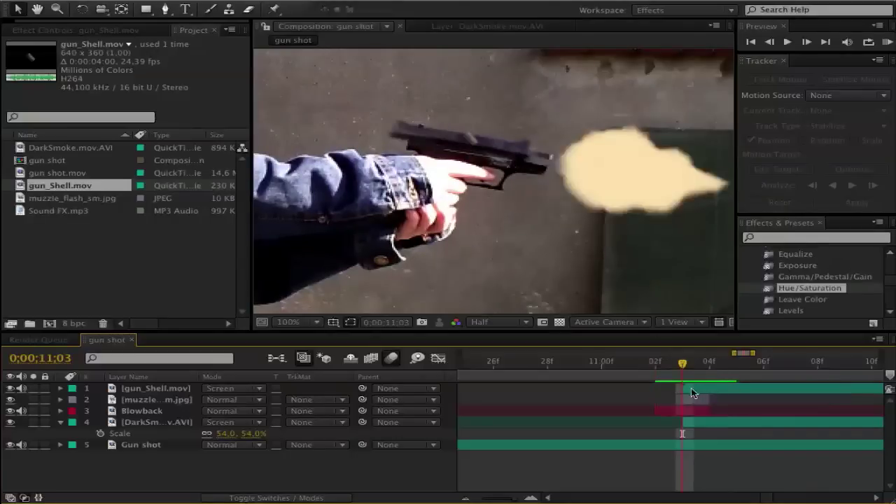
- With the shell layer selected, step forward frame by frame to 11:13
{"action": "left_click", "coordinate": [498, 153]}
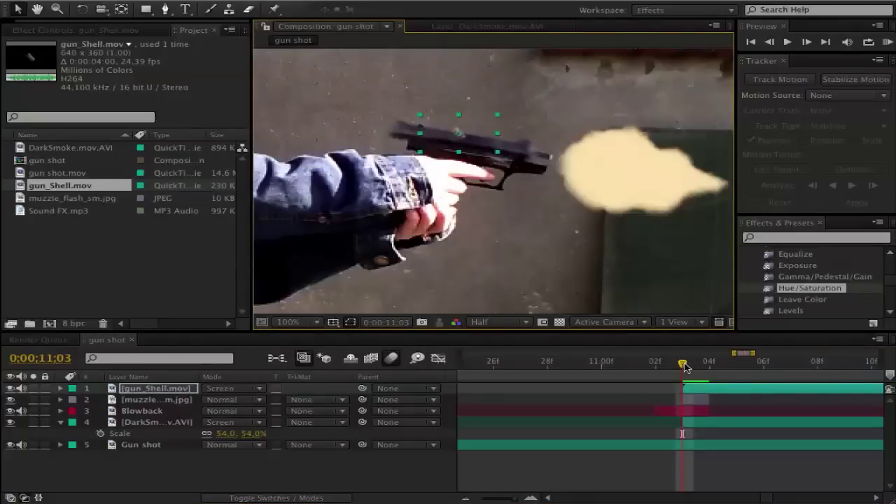
{"action": "key", "text": "comma"}
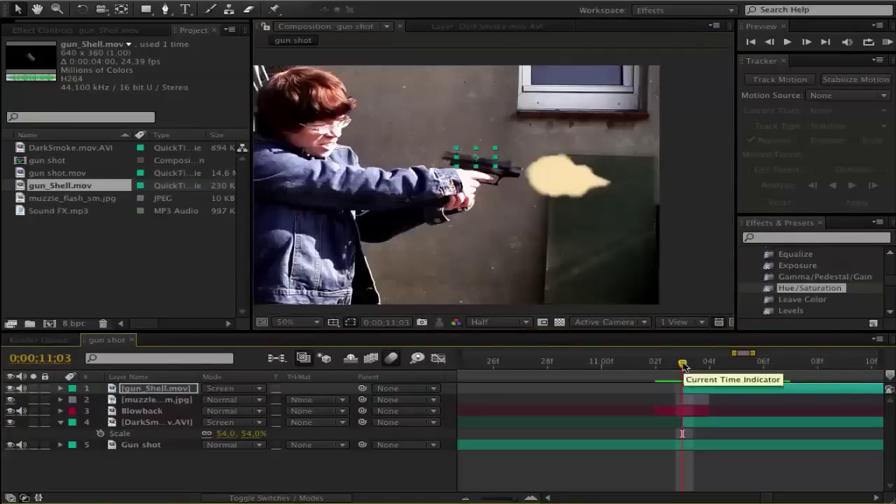
{"action": "key", "text": "Page_Down"}
{"action": "key", "text": "Page_Down"}
{"action": "key", "text": "Page_Down"}
{"action": "key", "text": "Page_Down"}
{"action": "key", "text": "Page_Down"}
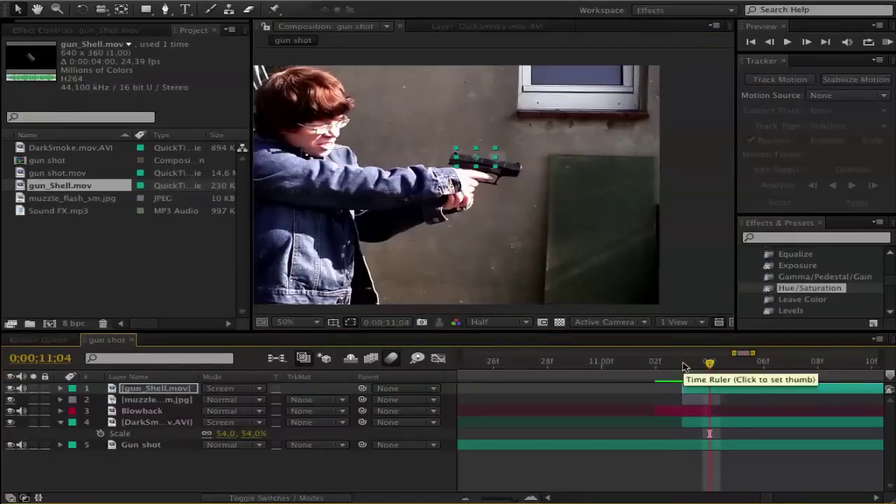
{"action": "key", "text": "Page_Down"}
{"action": "key", "text": "Page_Down"}
{"action": "key", "text": "Page_Down"}
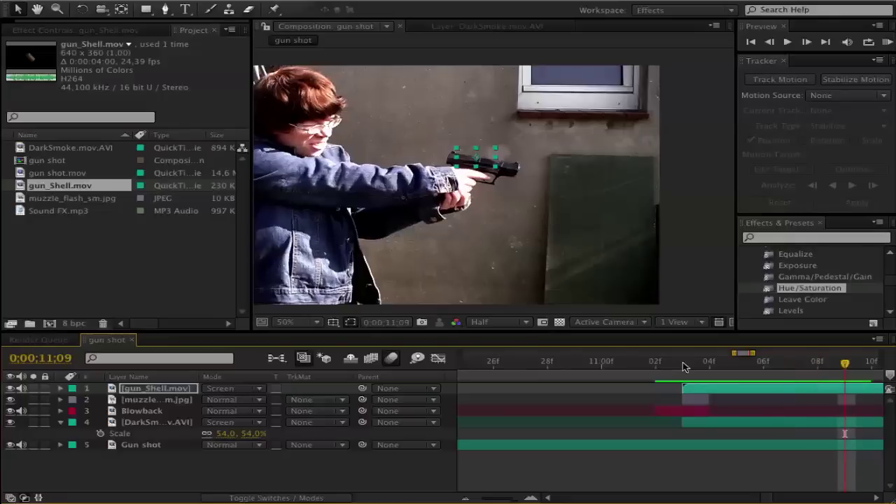
{"action": "key", "text": "Page_Down"}
{"action": "key", "text": "Page_Down"}
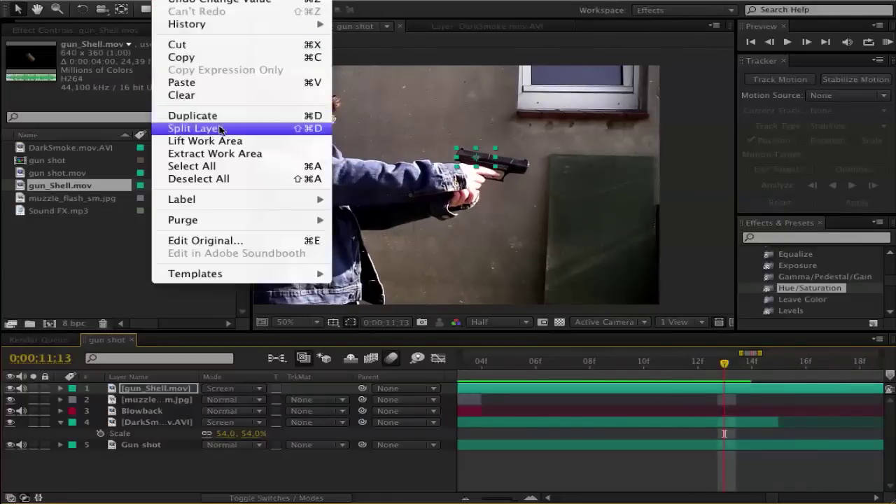
- Split gun_Shell.mov at 11:13, delete the later piece, and return to 11:03 with the shell selected
{"action": "left_click", "coordinate": [195, 128]}
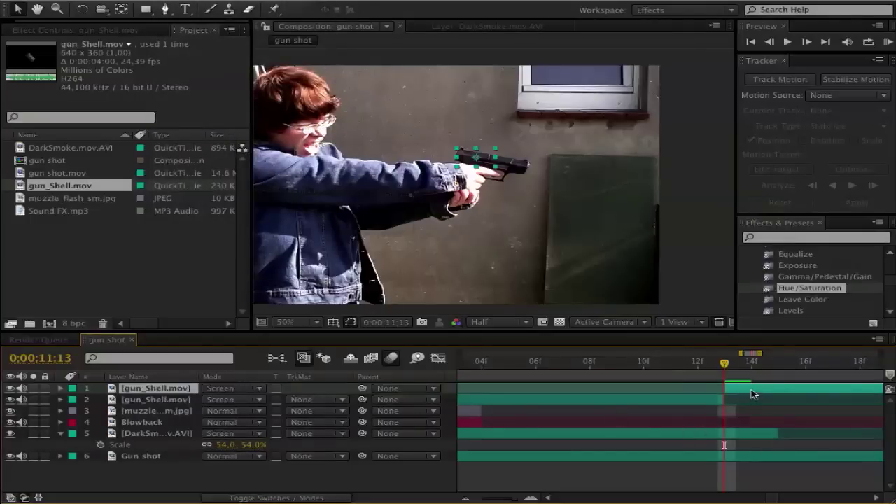
{"action": "key", "text": "Delete"}
{"action": "scroll", "coordinate": [516, 376], "scroll_direction": "left", "scroll_amount": 1}
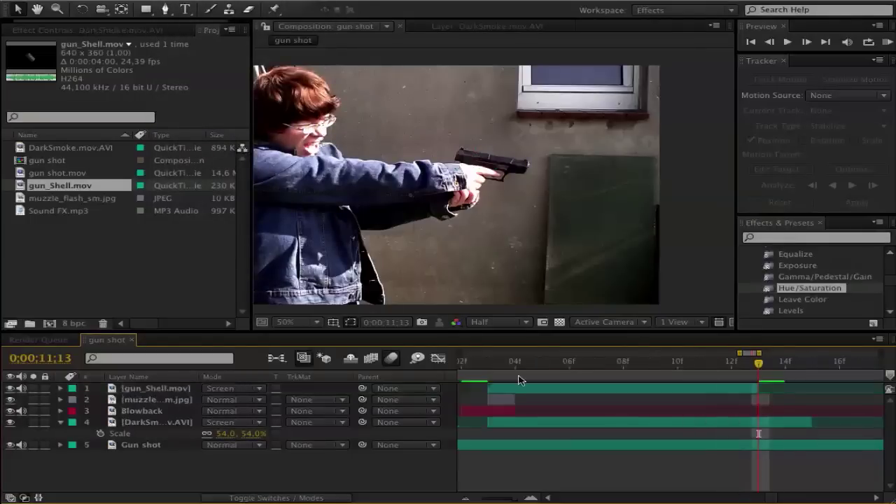
{"action": "left_click", "coordinate": [492, 364]}
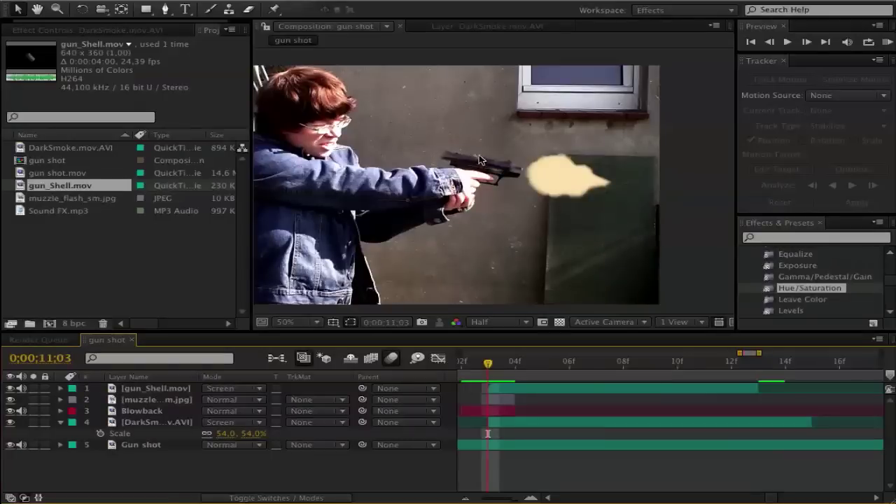
{"action": "scroll", "coordinate": [479, 165], "scroll_direction": "up", "scroll_amount": 2}
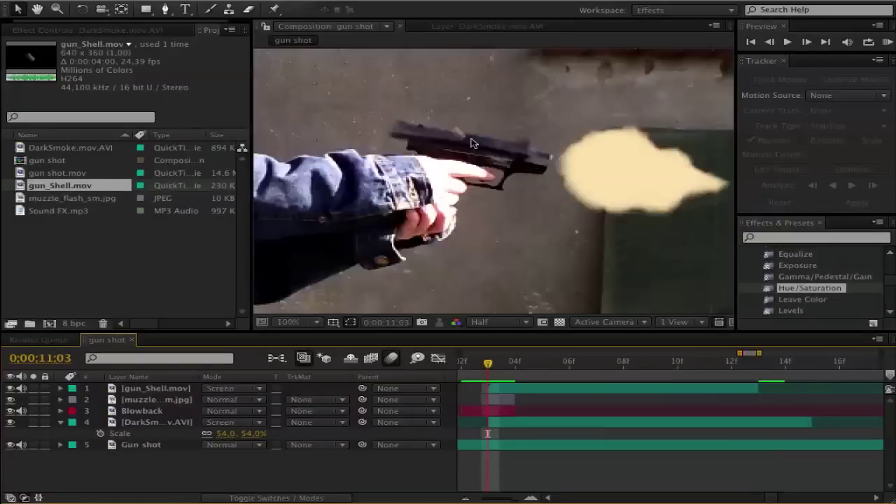
{"action": "left_click", "coordinate": [154, 388]}
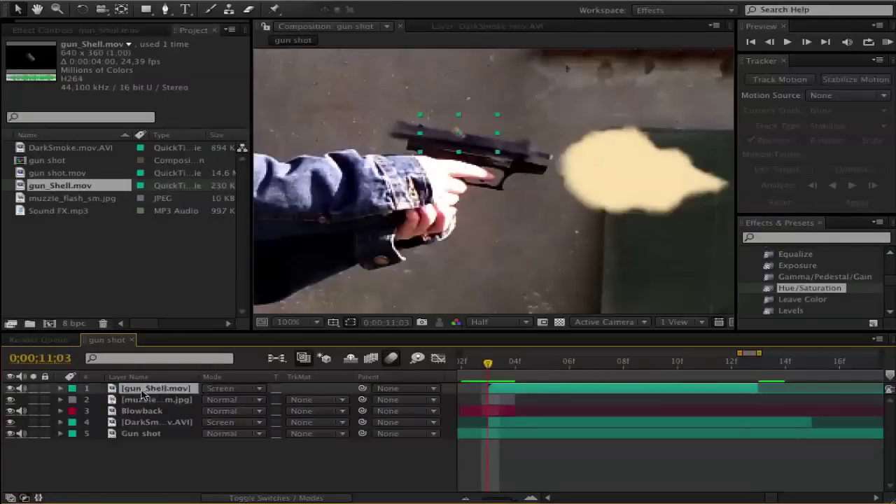
- Reveal the shell layer's Position and Scale, and turn on its 3D switch
{"action": "key", "text": "p"}
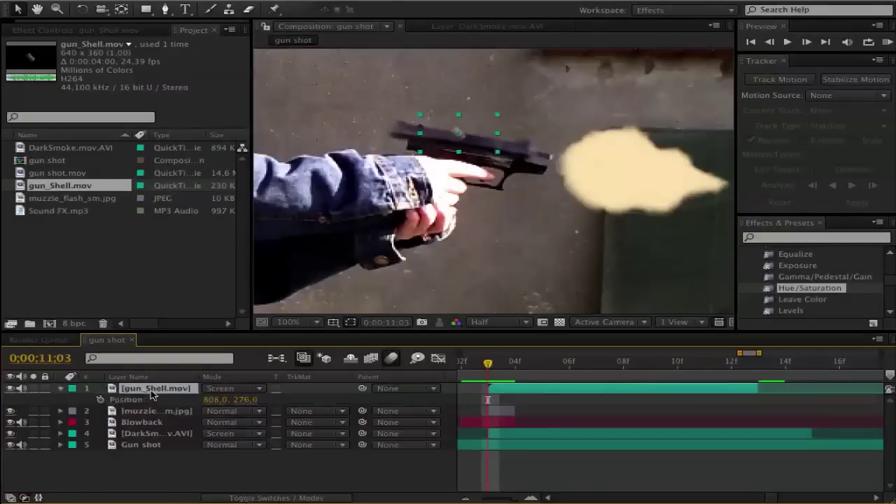
{"action": "key", "text": "shift+s"}
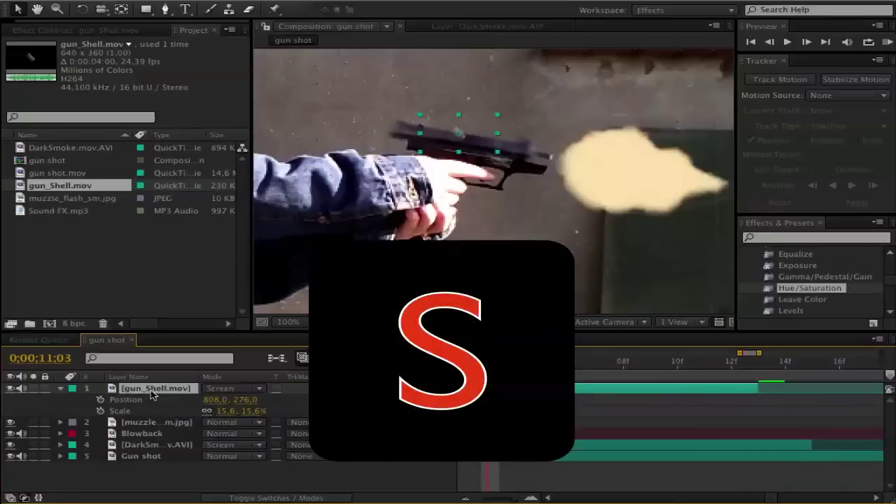
{"action": "left_click", "coordinate": [239, 498]}
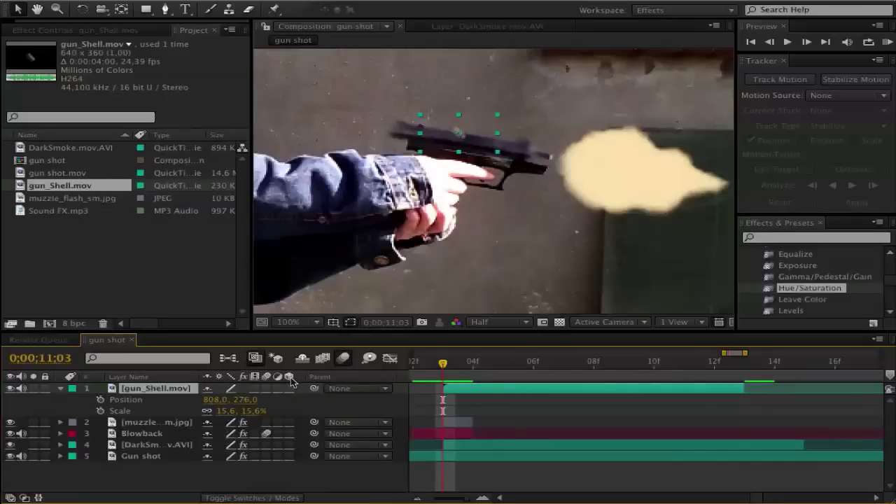
{"action": "left_click", "coordinate": [266, 389]}
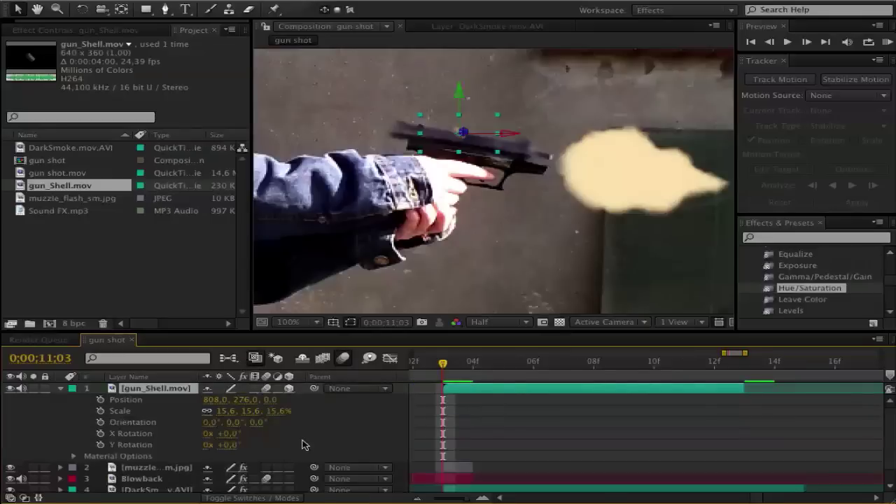
- Set Position and Scale keyframes at 11:03, then move to 11:12
{"action": "left_click", "coordinate": [100, 400]}
{"action": "left_click", "coordinate": [100, 411]}
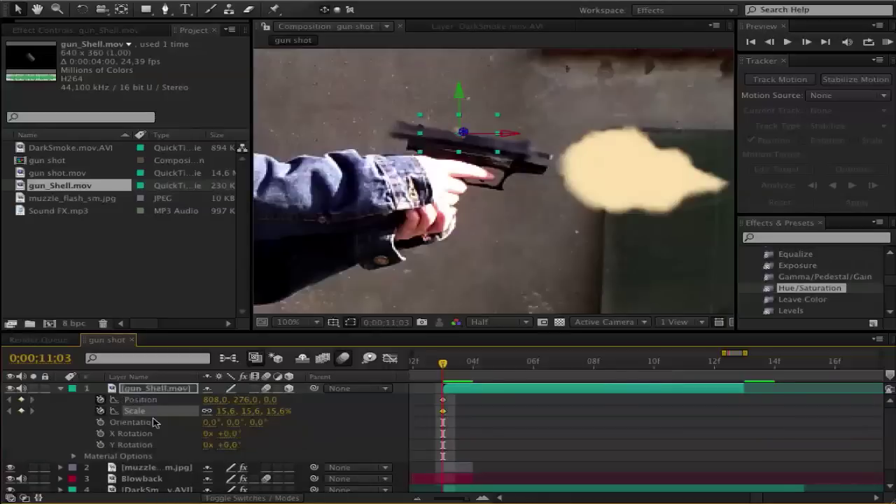
{"action": "left_click", "coordinate": [714, 362]}
{"action": "scroll", "coordinate": [563, 190], "scroll_direction": "down", "scroll_amount": 1}
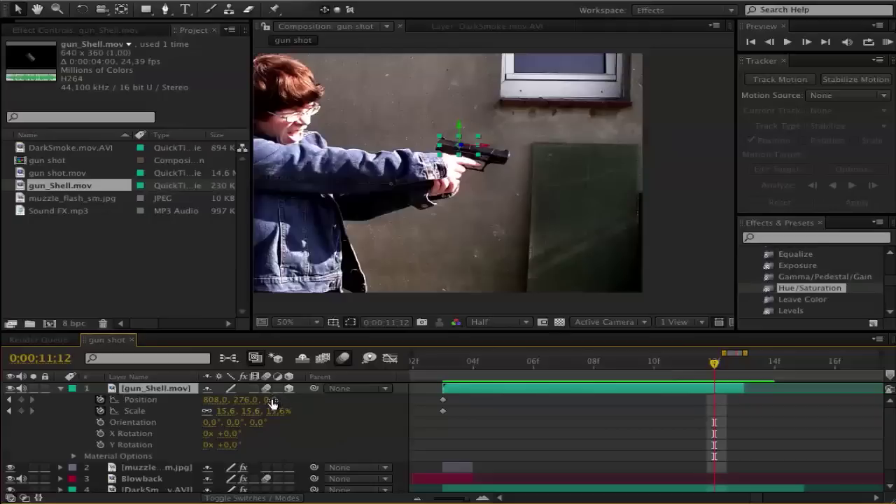
- Keyframe gun_Shell.mov's Position at 11:07 and 11:05 so the shell arcs from the pistol past the hand
{"action": "left_click_drag", "start_coordinate": [272, 404], "coordinate": [565, 436]}
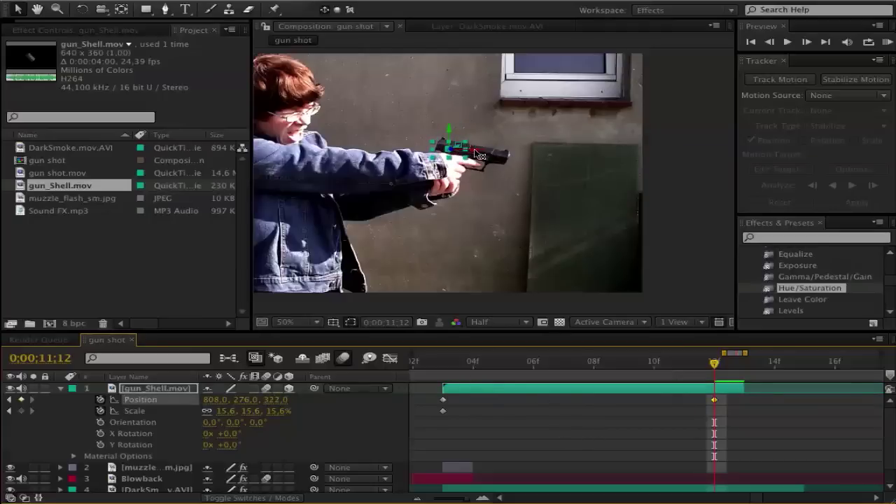
{"action": "left_click_drag", "start_coordinate": [477, 154], "coordinate": [504, 304]}
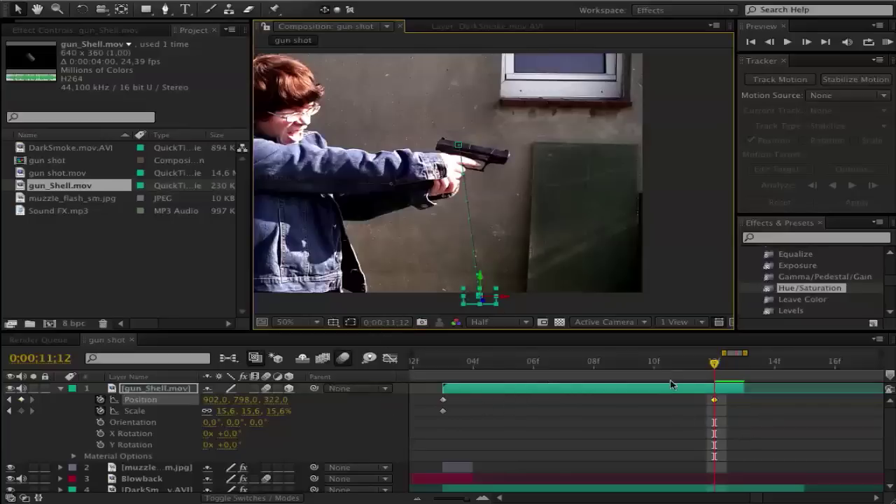
{"action": "left_click_drag", "start_coordinate": [611, 364], "coordinate": [574, 363]}
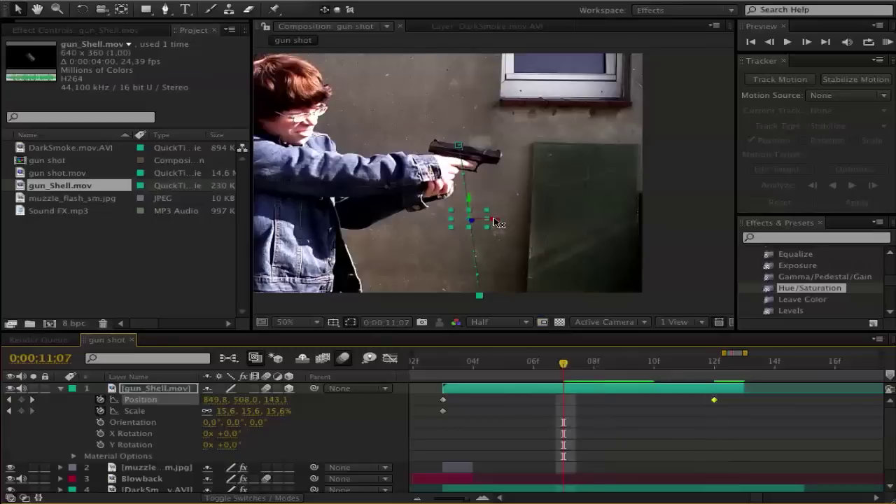
{"action": "left_click_drag", "start_coordinate": [500, 221], "coordinate": [519, 222]}
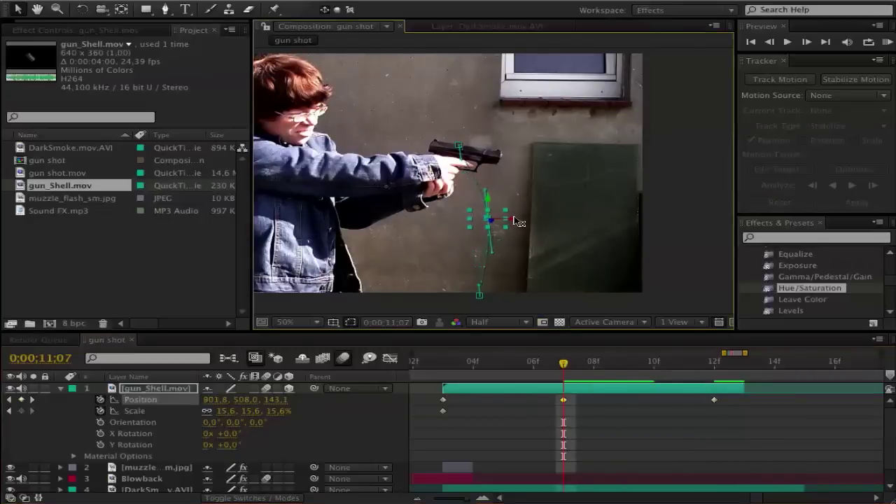
{"action": "left_click", "coordinate": [503, 362]}
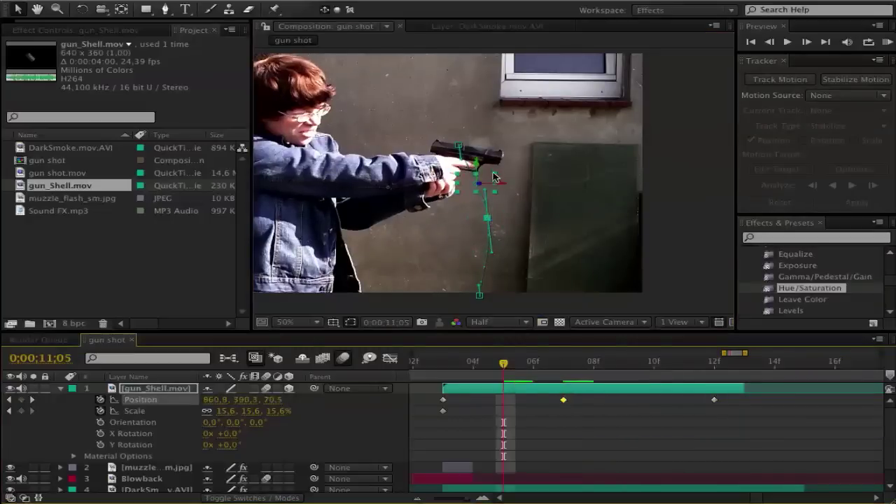
{"action": "left_click_drag", "start_coordinate": [474, 165], "coordinate": [500, 131]}
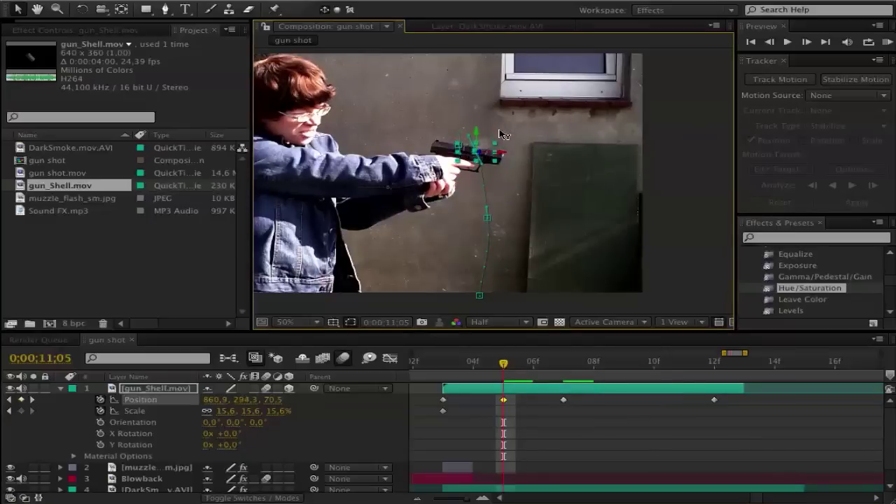
{"action": "left_click", "coordinate": [443, 363]}
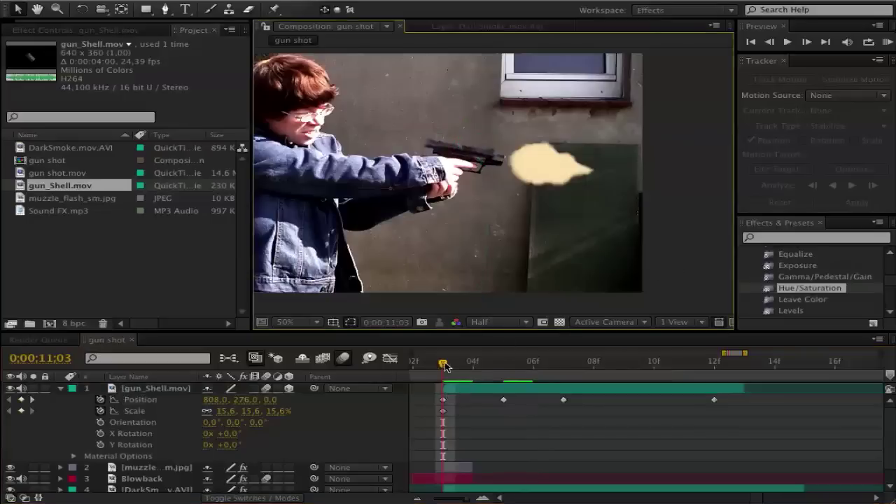
{"action": "left_click_drag", "start_coordinate": [444, 363], "coordinate": [653, 362]}
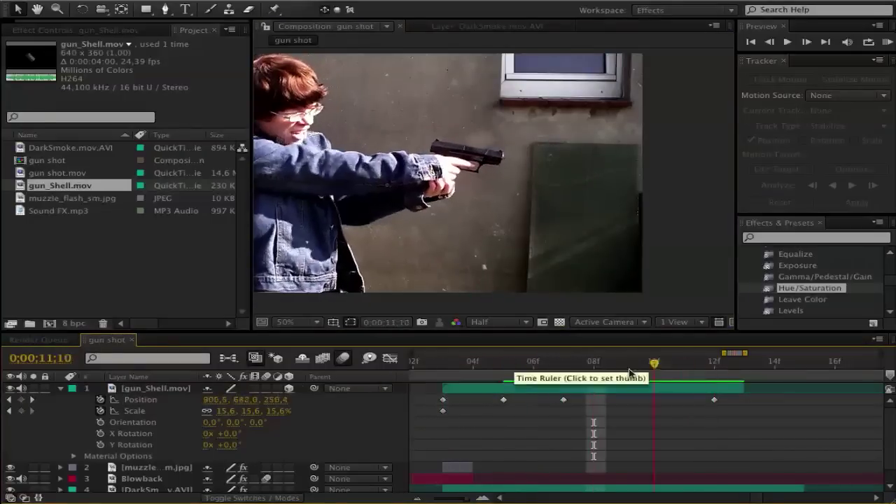
{"action": "left_click", "coordinate": [500, 363]}
{"action": "left_click_drag", "start_coordinate": [500, 363], "coordinate": [553, 375]}
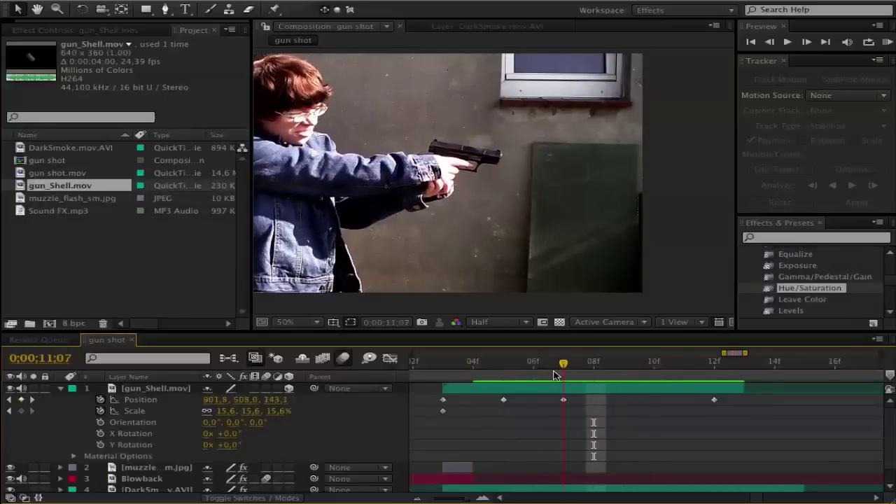
- Collapse the gun_Shell.mov layer and duplicate it with Cmd+D
{"action": "left_click", "coordinate": [61, 389]}
{"action": "left_click", "coordinate": [136, 389]}
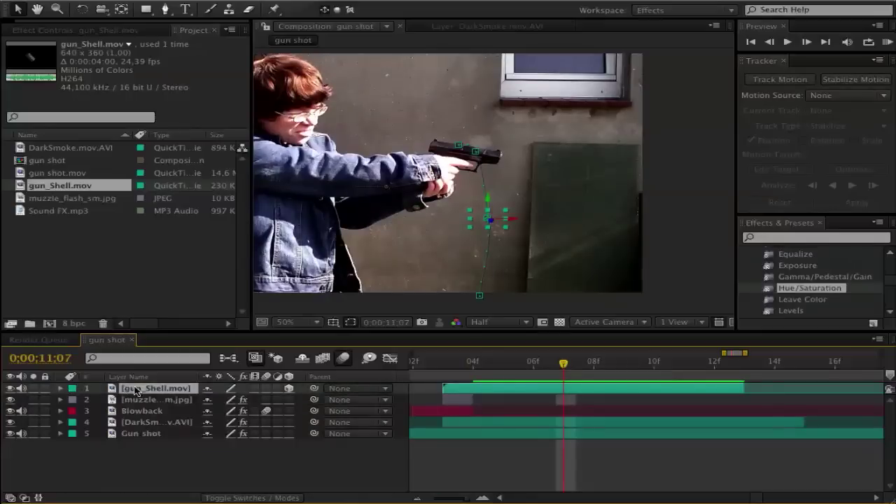
{"action": "key", "text": "super+d"}
{"action": "left_click", "coordinate": [188, 2]}
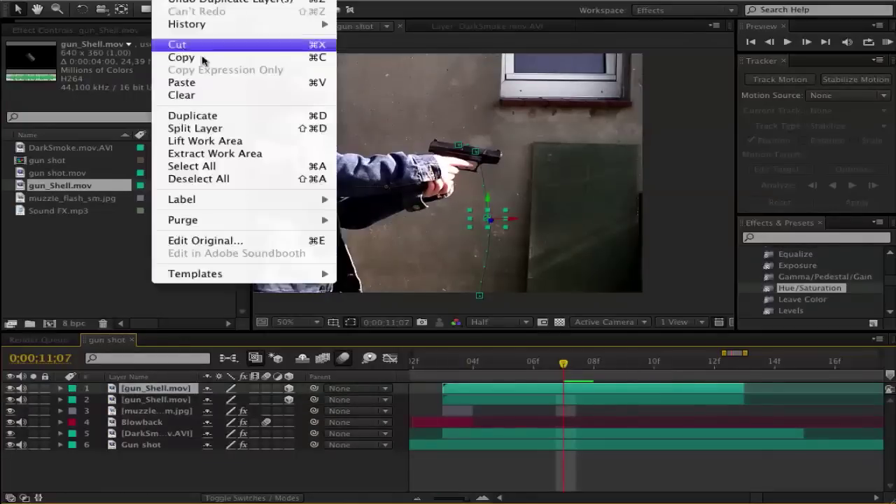
{"action": "left_click", "coordinate": [369, 148]}
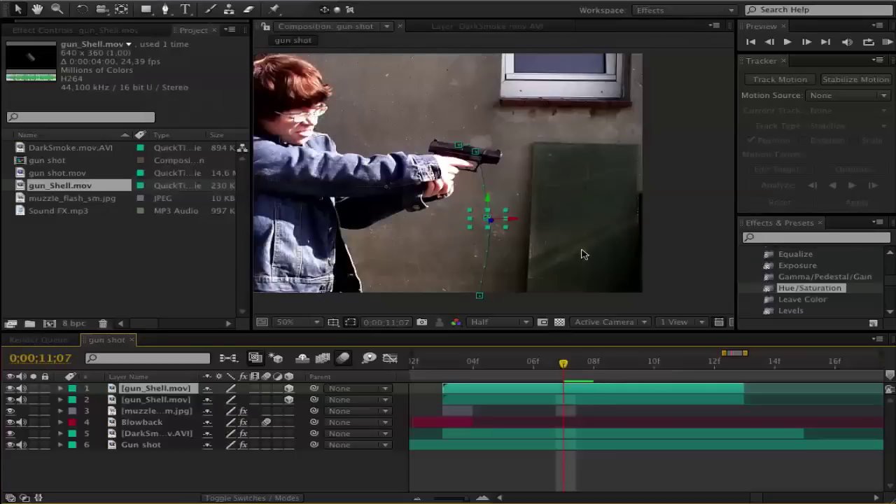
{"action": "left_click", "coordinate": [665, 229]}
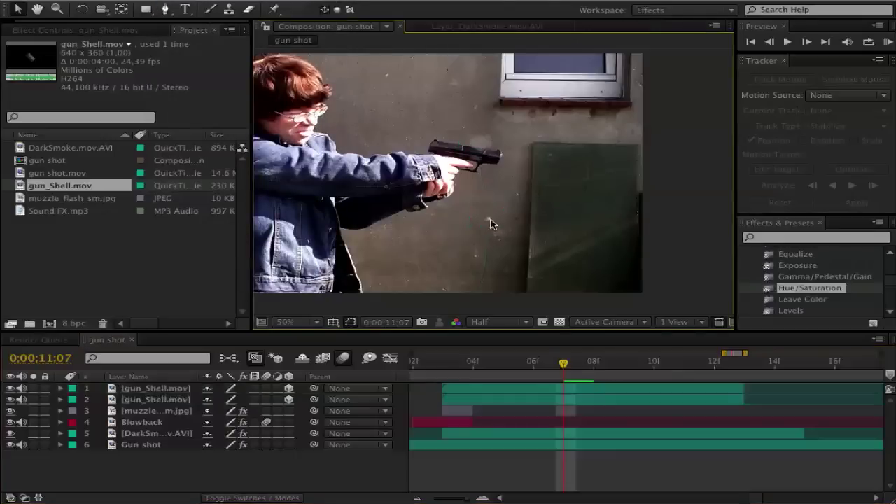
- Switch the top gun_Shell.mov copy's blend mode from Screen to Add
{"action": "scroll", "coordinate": [492, 224], "scroll_direction": "up", "scroll_amount": 2}
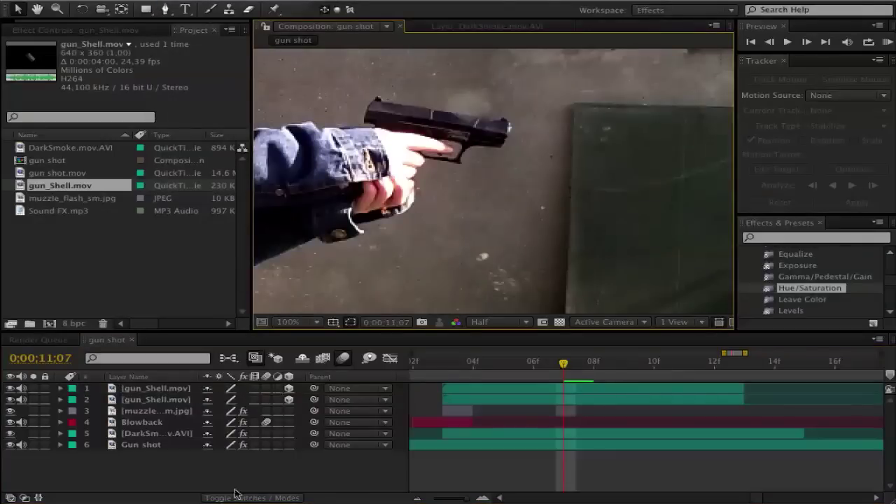
{"action": "left_click", "coordinate": [282, 498]}
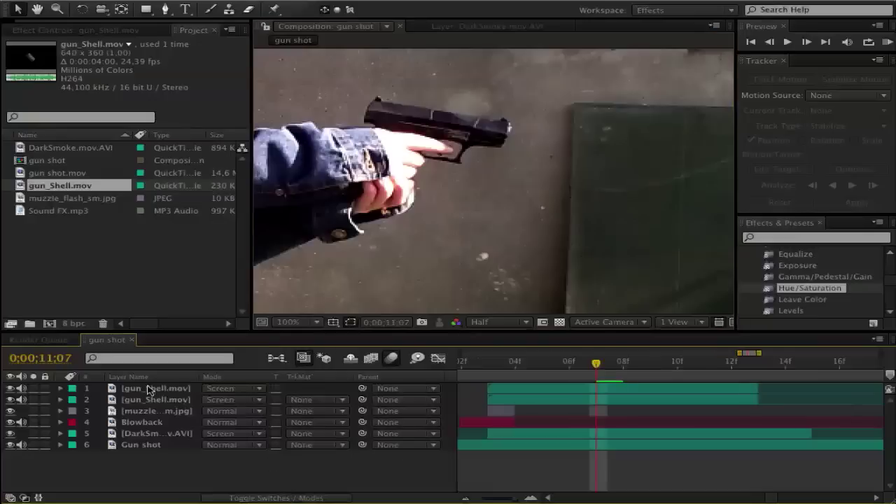
{"action": "left_click", "coordinate": [225, 389]}
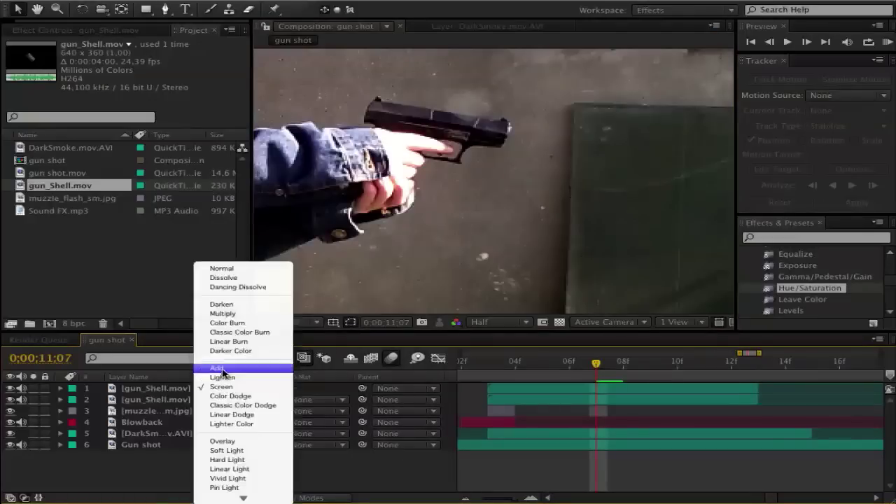
{"action": "left_click", "coordinate": [217, 368]}
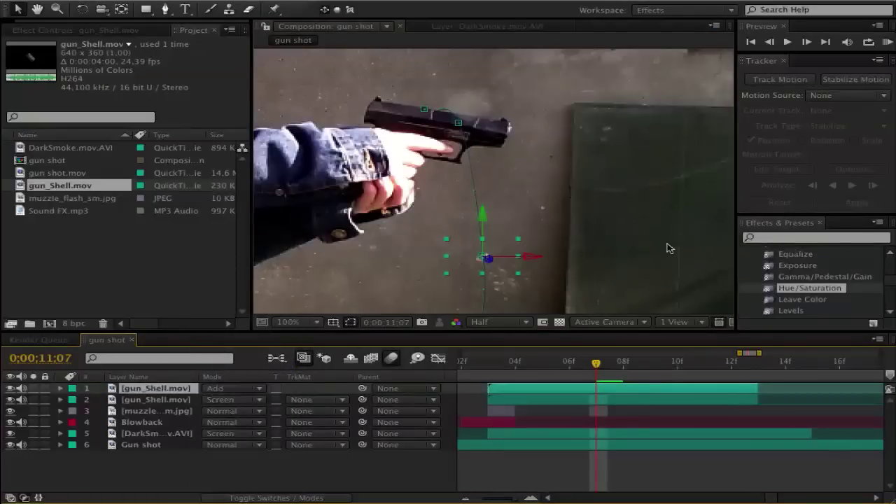
{"action": "left_click", "coordinate": [501, 279]}
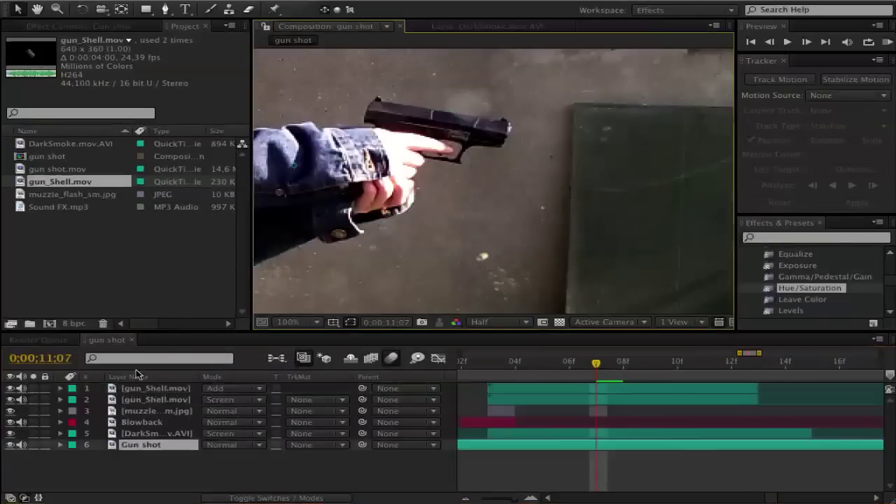
{"action": "scroll", "coordinate": [532, 225], "scroll_direction": "down", "scroll_amount": 2}
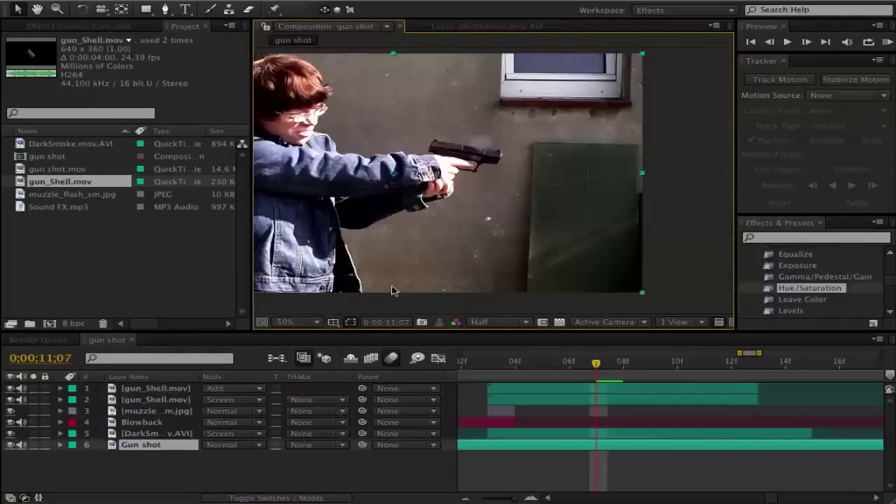
- Widen the Composition view by dragging the panel divider left
{"action": "left_click_drag", "start_coordinate": [251, 297], "coordinate": [173, 297]}
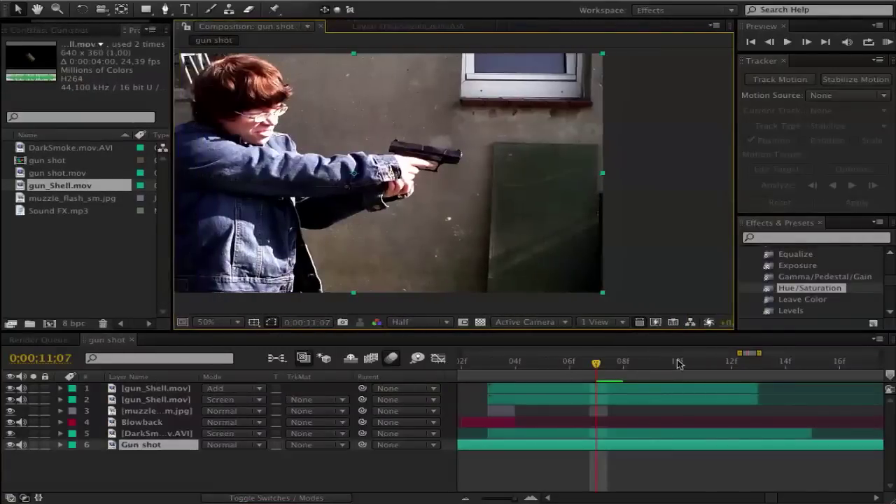
{"action": "left_click", "coordinate": [530, 394]}
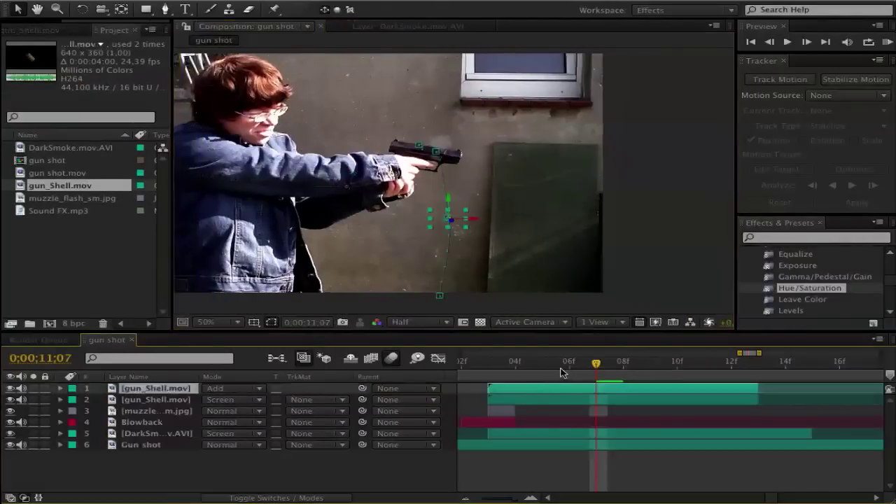
{"action": "left_click", "coordinate": [653, 219]}
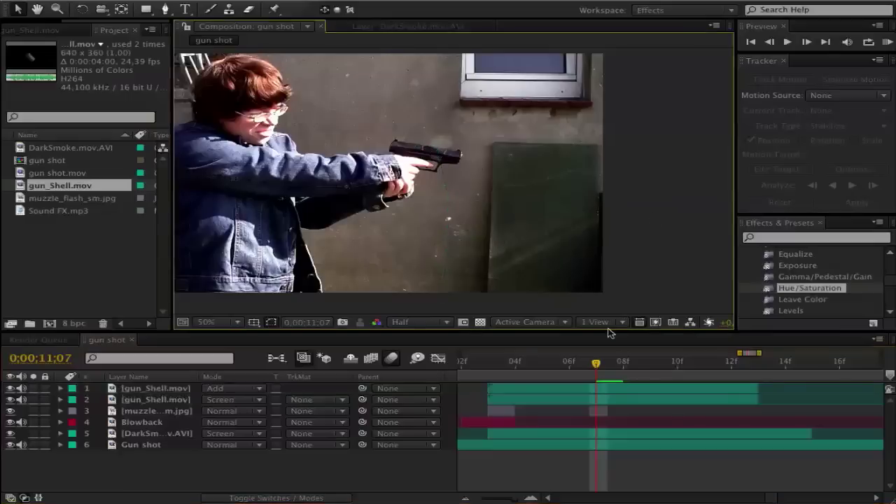
- Scrub the frames between 11:02 and 11:06 to check the muzzle flash at 11:03
{"action": "left_click", "coordinate": [487, 361]}
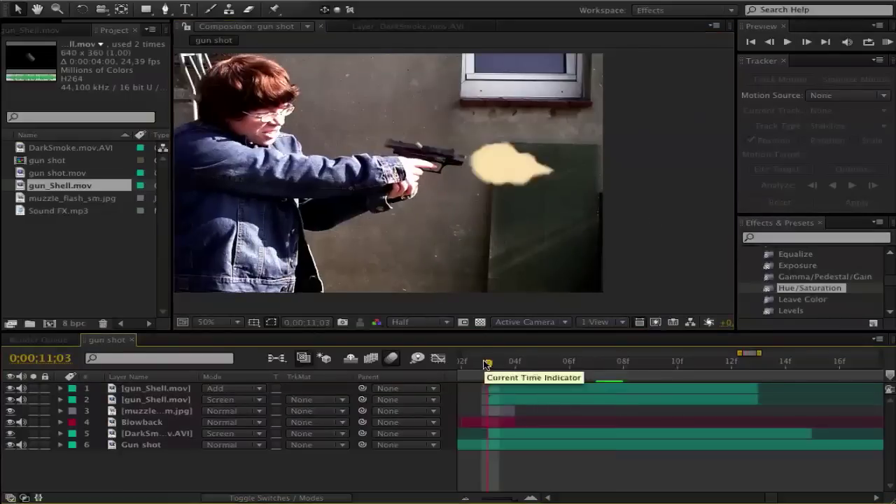
{"action": "mouse_move", "coordinate": [487, 361]}
{"action": "left_mouse_down"}
{"action": "mouse_move", "coordinate": [463, 362]}
{"action": "mouse_move", "coordinate": [486, 362]}
{"action": "left_mouse_up"}
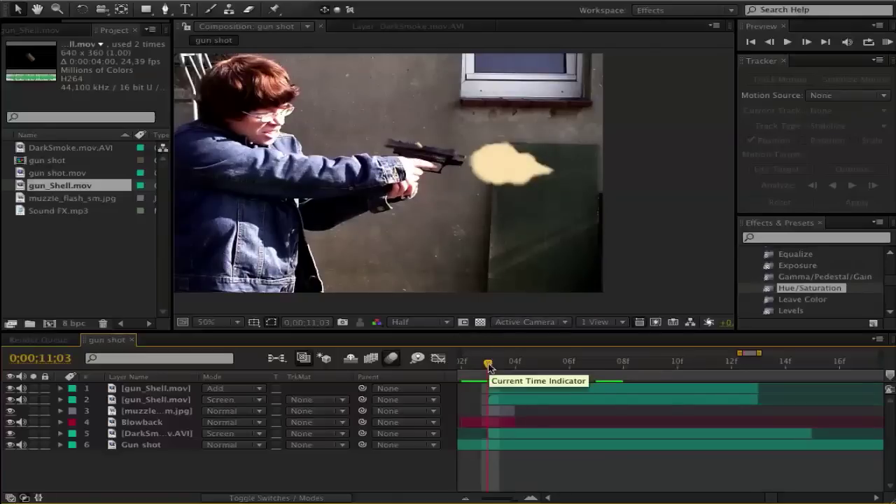
{"action": "left_click_drag", "start_coordinate": [489, 364], "coordinate": [513, 363]}
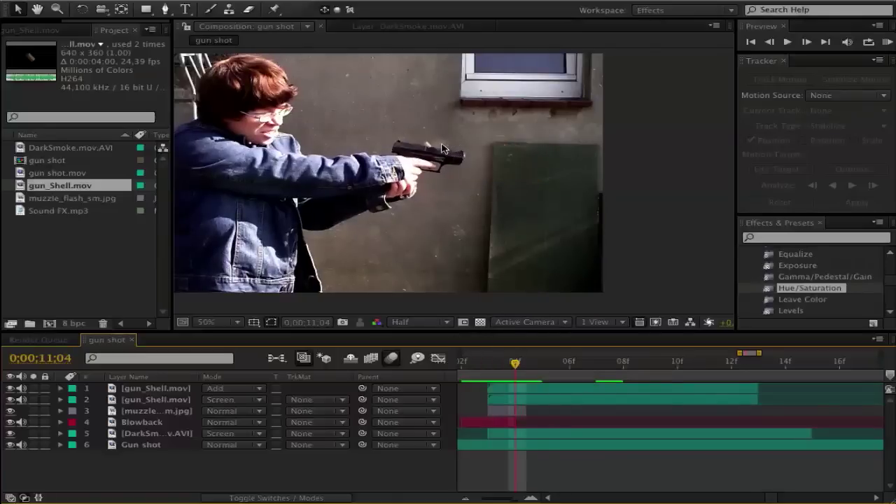
{"action": "left_click_drag", "start_coordinate": [516, 363], "coordinate": [712, 369]}
{"action": "mouse_move", "coordinate": [693, 369]}
{"action": "left_mouse_down"}
{"action": "mouse_move", "coordinate": [744, 363]}
{"action": "mouse_move", "coordinate": [666, 363]}
{"action": "mouse_move", "coordinate": [774, 363]}
{"action": "mouse_move", "coordinate": [697, 364]}
{"action": "left_mouse_up"}
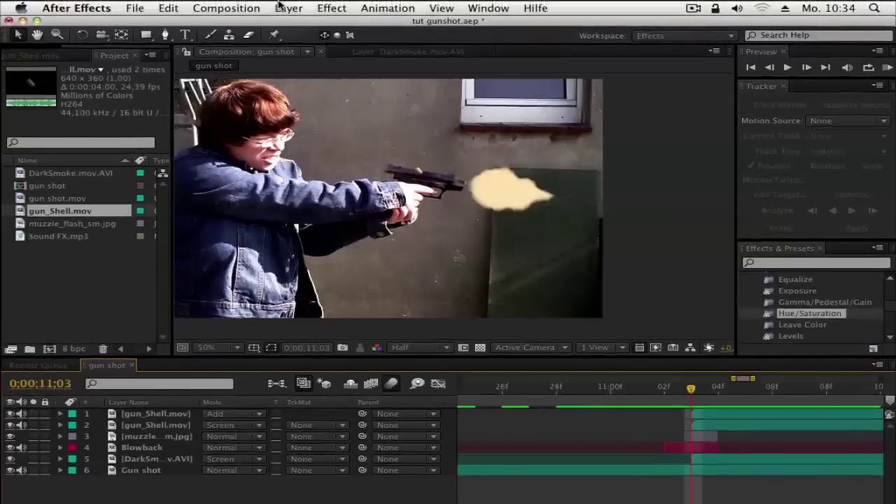
- Add a new Adjustment Layer and apply the Tint effect found by searching 'tint'
{"action": "left_click", "coordinate": [281, 7]}
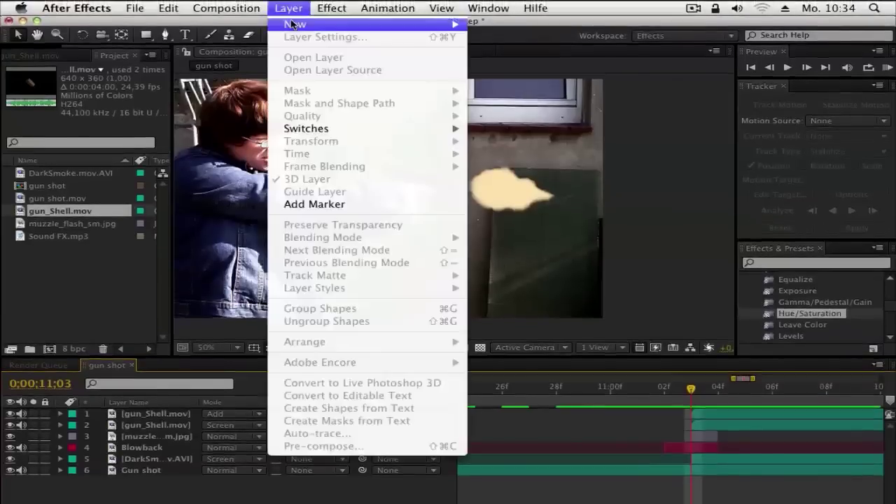
{"action": "mouse_move", "coordinate": [294, 25]}
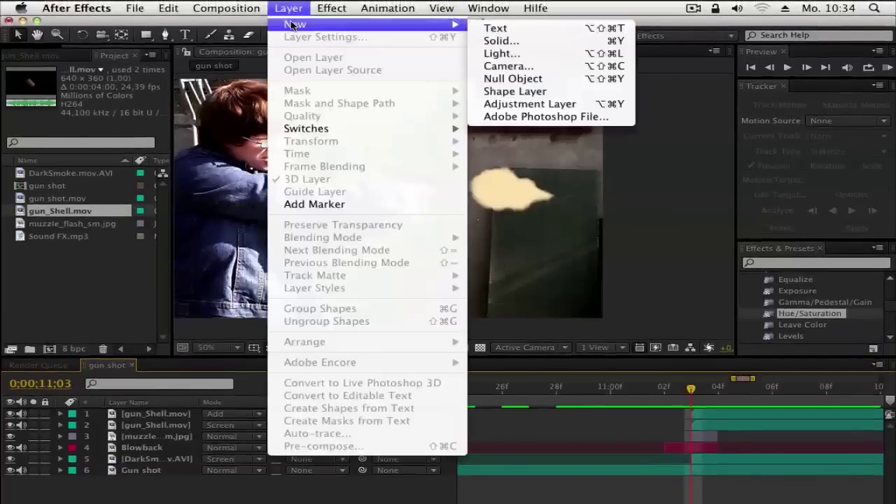
{"action": "left_click", "coordinate": [529, 104]}
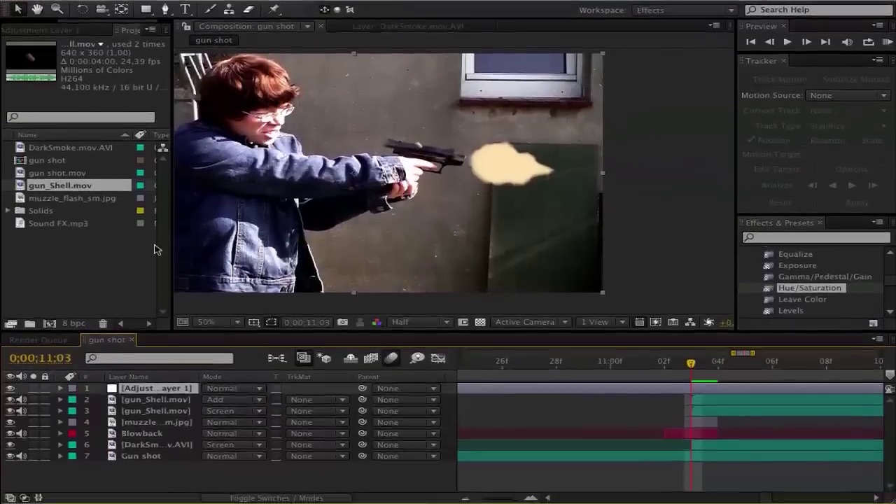
{"action": "scroll", "coordinate": [826, 301], "scroll_direction": "down", "scroll_amount": 3}
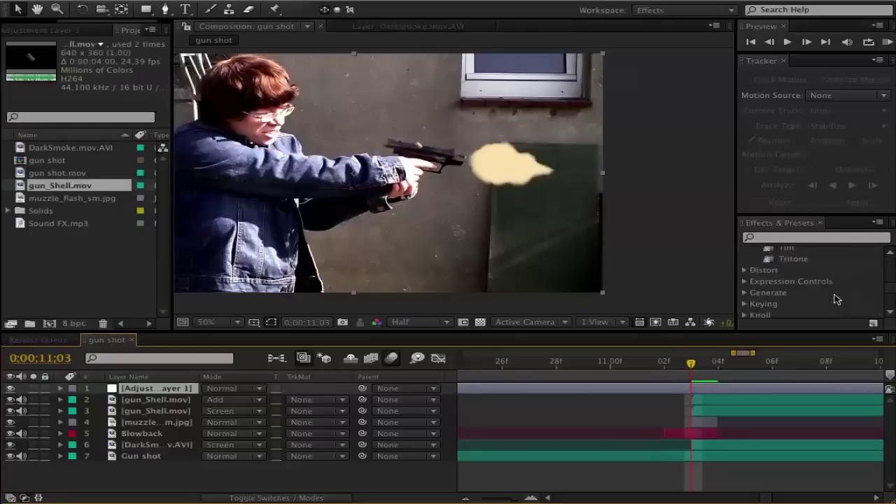
{"action": "left_click", "coordinate": [815, 240]}
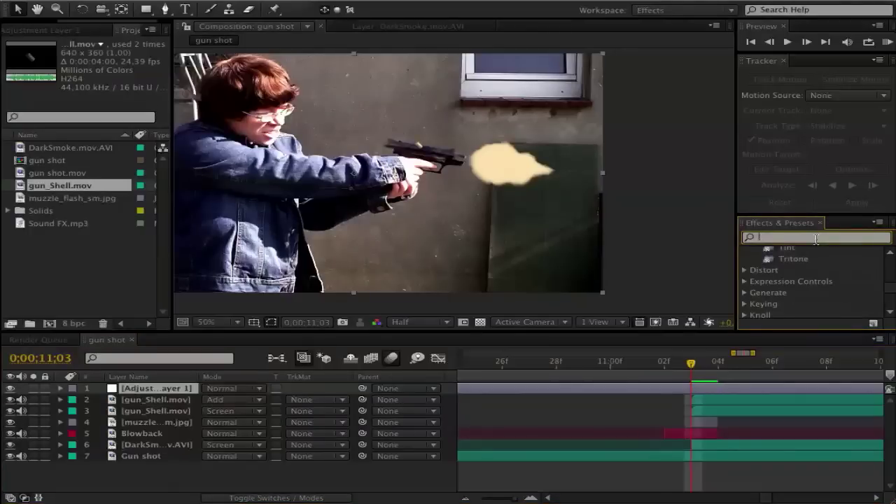
{"action": "type", "text": "tint"}
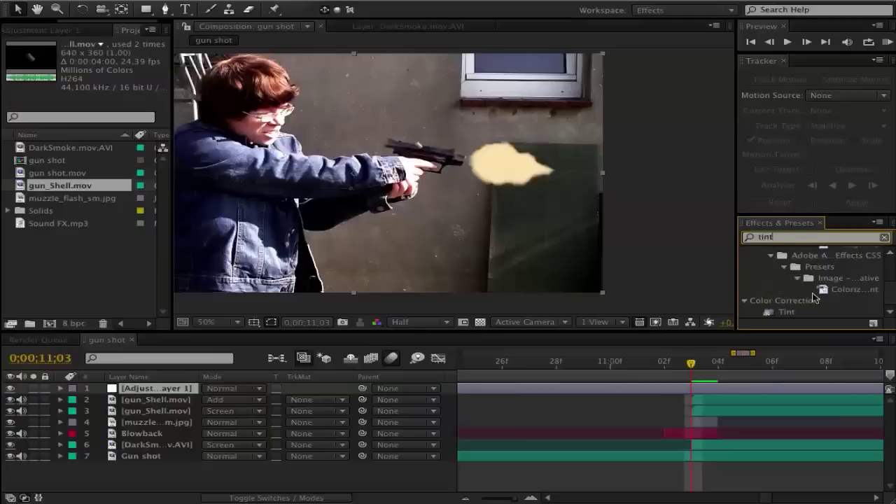
{"action": "left_click_drag", "start_coordinate": [786, 311], "coordinate": [128, 387]}
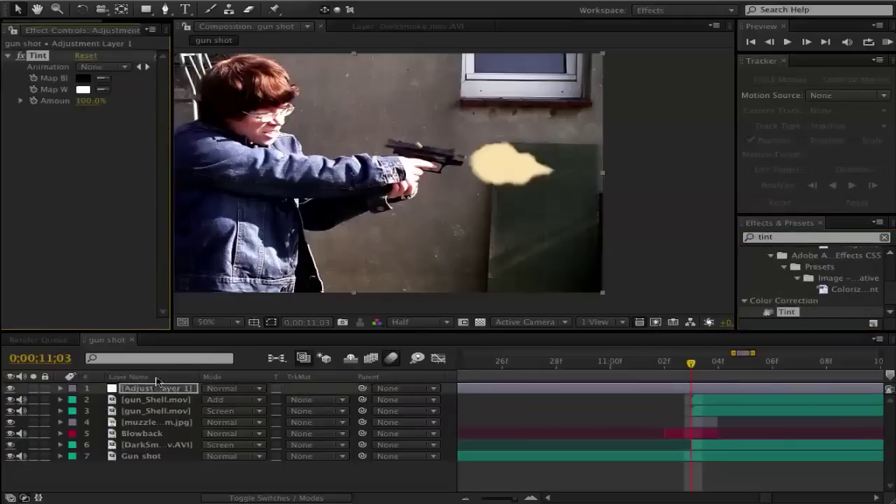
- Set the Tint's Map White To colour to orange FFA800
{"action": "left_click", "coordinate": [83, 90]}
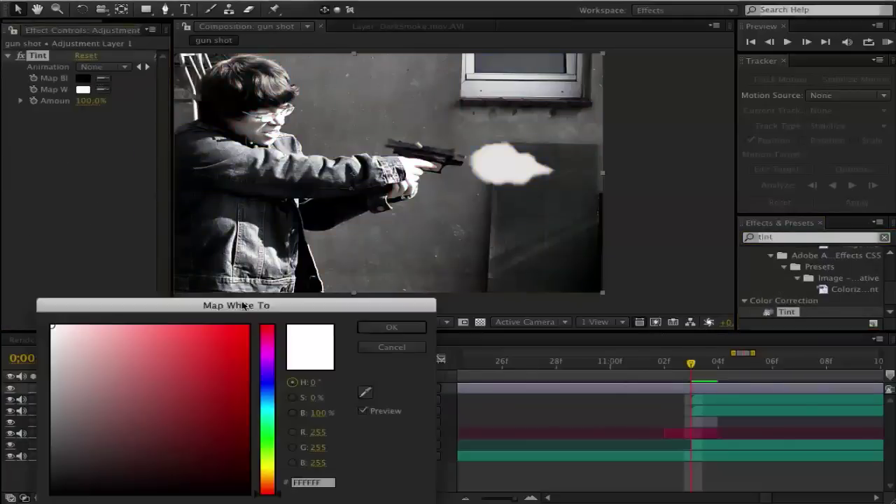
{"action": "left_click_drag", "start_coordinate": [267, 488], "coordinate": [269, 481]}
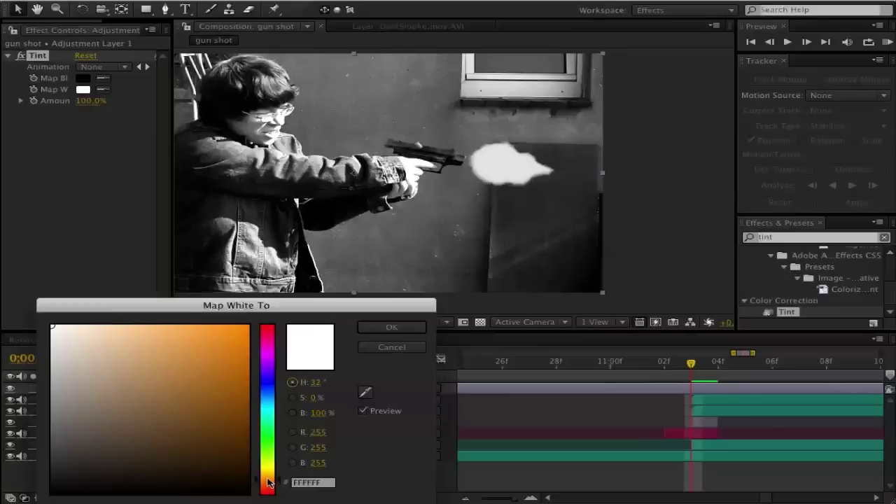
{"action": "left_click", "coordinate": [248, 326]}
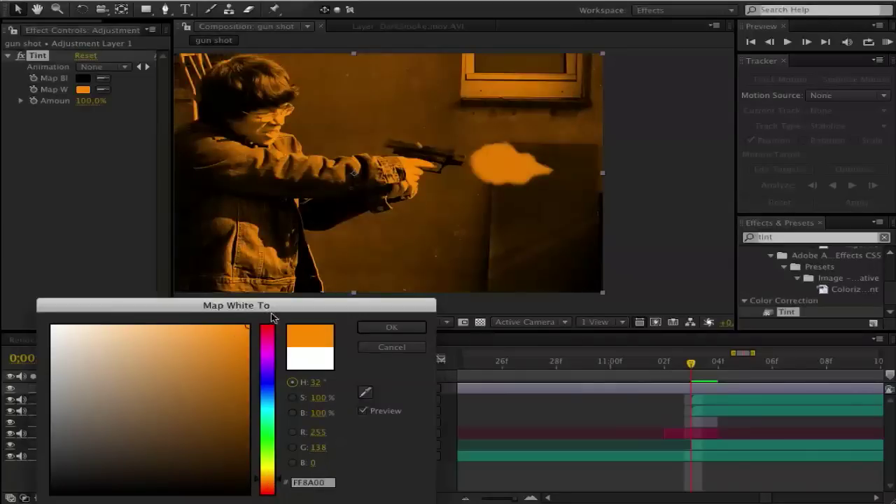
{"action": "left_click", "coordinate": [198, 336]}
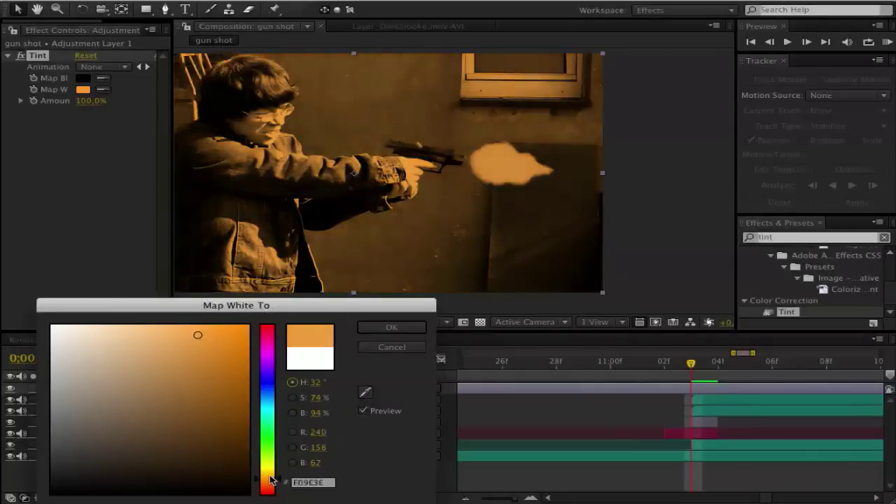
{"action": "left_click_drag", "start_coordinate": [271, 480], "coordinate": [272, 478]}
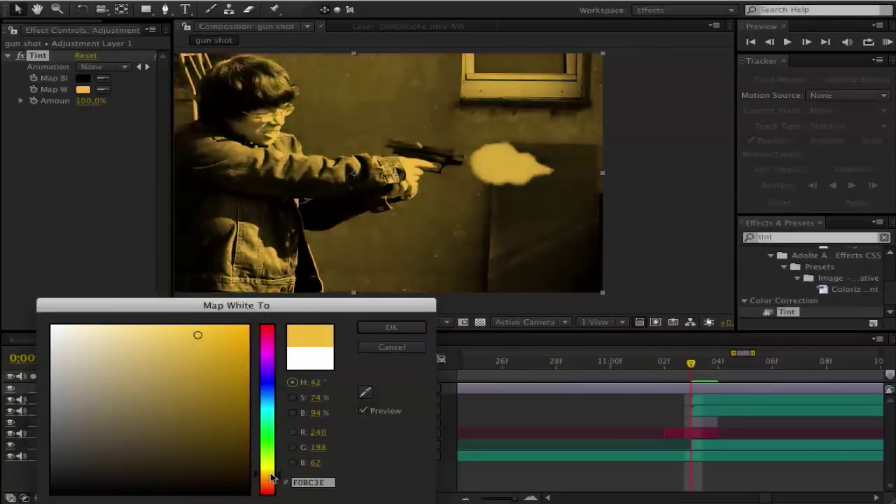
{"action": "mouse_move", "coordinate": [183, 372]}
{"action": "left_mouse_down"}
{"action": "mouse_move", "coordinate": [154, 320]}
{"action": "mouse_move", "coordinate": [248, 326]}
{"action": "left_mouse_up"}
{"action": "left_click", "coordinate": [391, 328]}
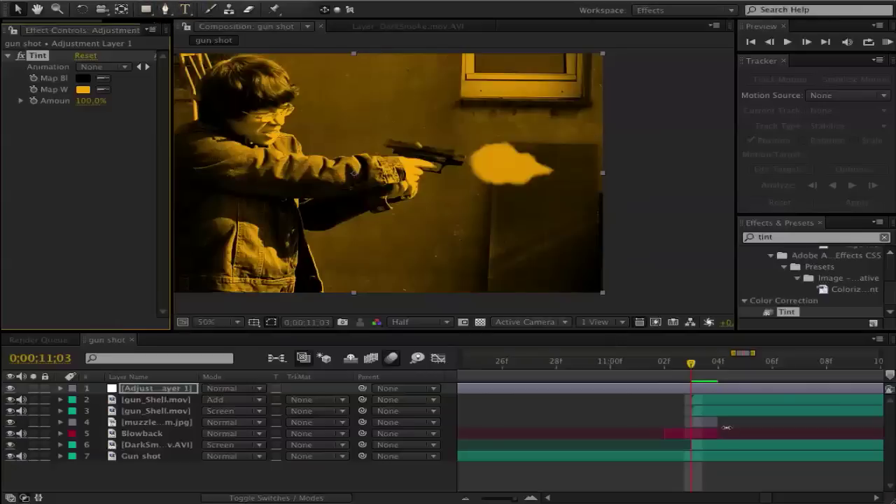
{"action": "left_click_drag", "start_coordinate": [697, 371], "coordinate": [683, 368]}
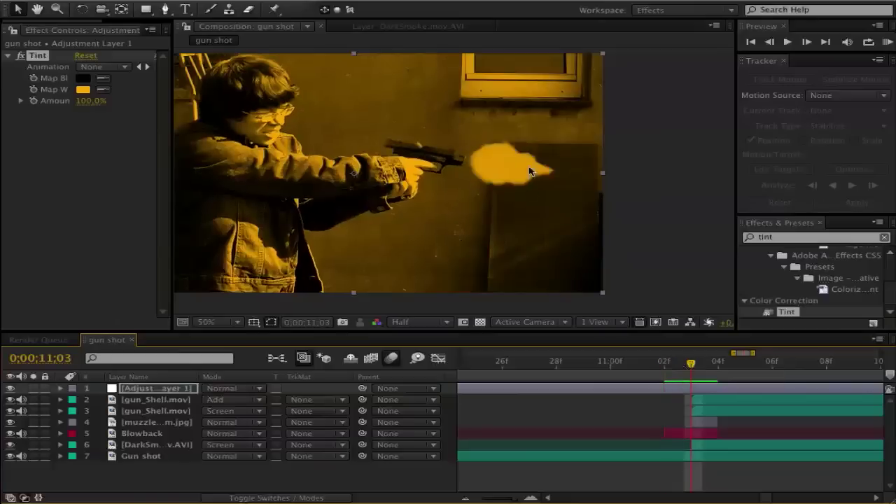
- Draw a closed Pen mask on Adjustment Layer 1 around the gun hand
{"action": "left_click", "coordinate": [166, 10]}
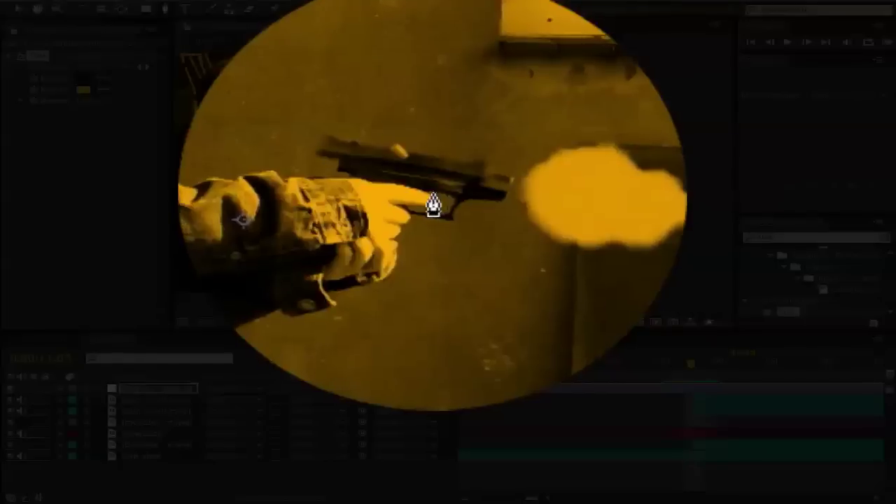
{"action": "left_click", "coordinate": [433, 204]}
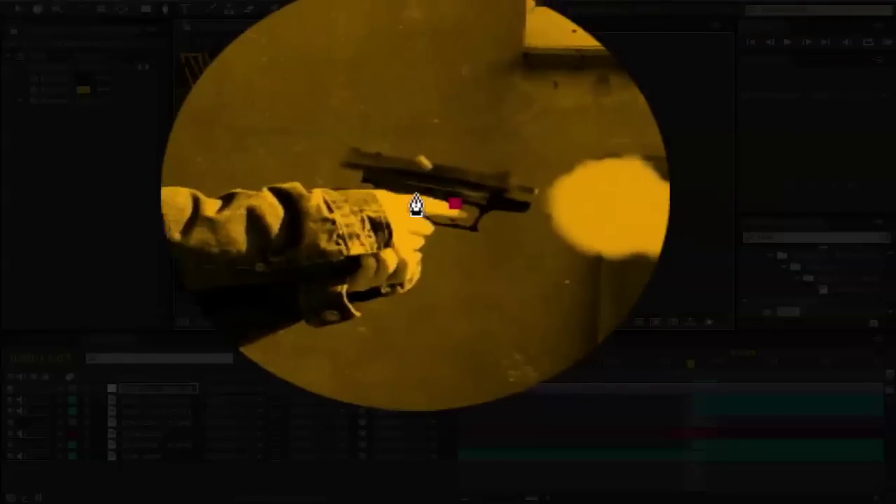
{"action": "left_click", "coordinate": [397, 200]}
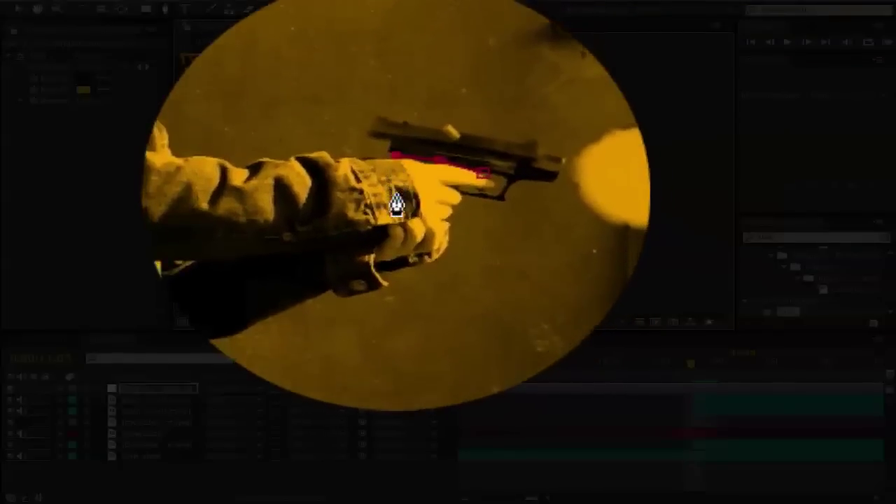
{"action": "left_click", "coordinate": [394, 203]}
{"action": "left_click", "coordinate": [412, 205]}
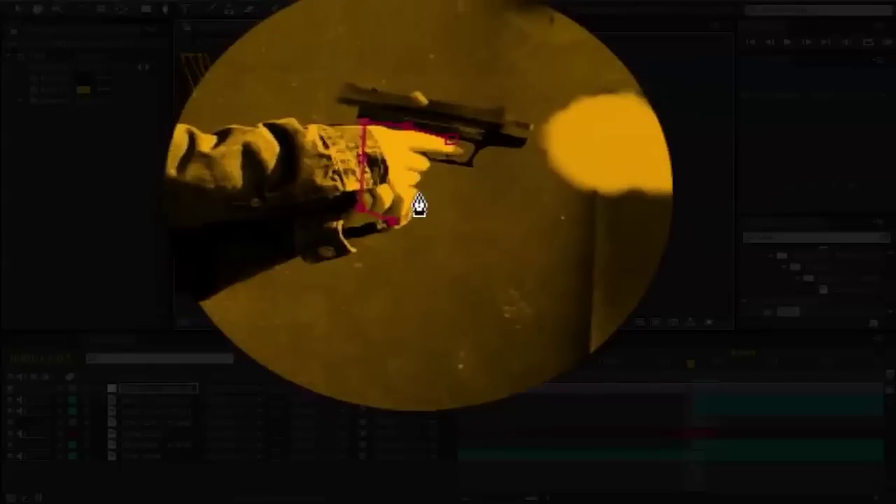
{"action": "left_click", "coordinate": [415, 202]}
{"action": "left_click", "coordinate": [420, 200]}
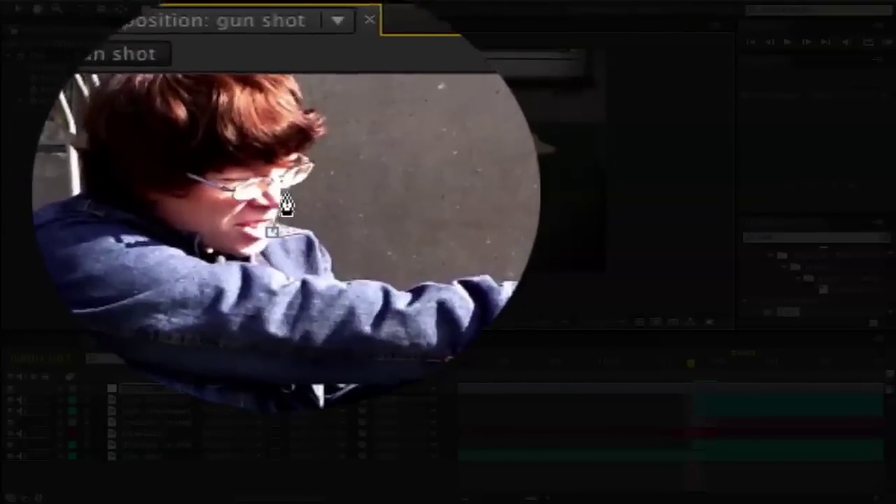
- Draw masks around the lower face and the jacket front
{"action": "left_click", "coordinate": [286, 206]}
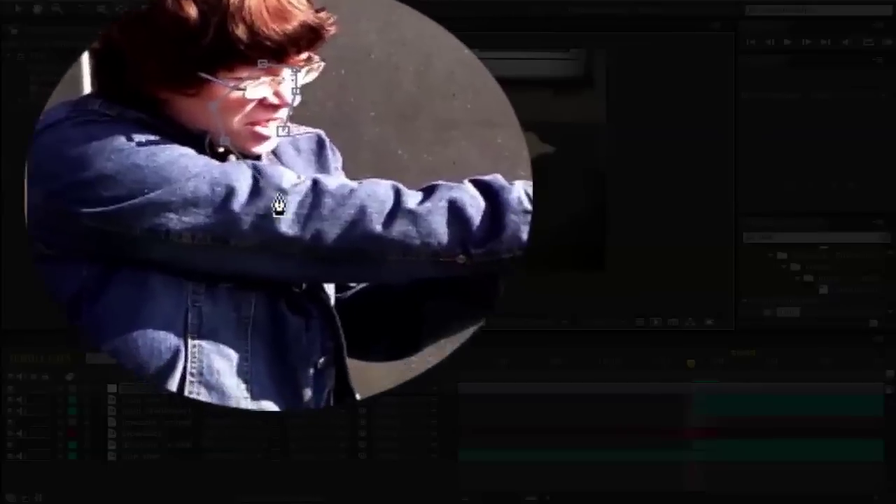
{"action": "left_click", "coordinate": [299, 205]}
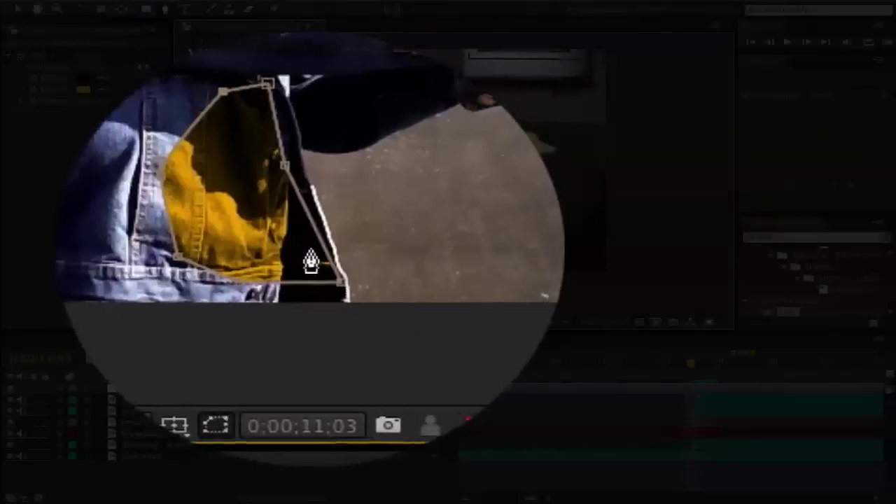
{"action": "left_click", "coordinate": [60, 389]}
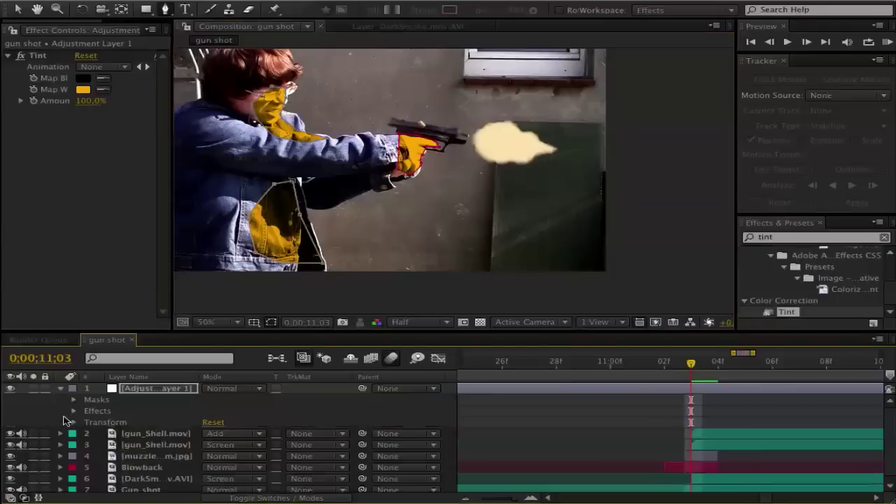
- Feather Mask 1 to 38 pixels and fine-tune its expansion
{"action": "left_click", "coordinate": [73, 400]}
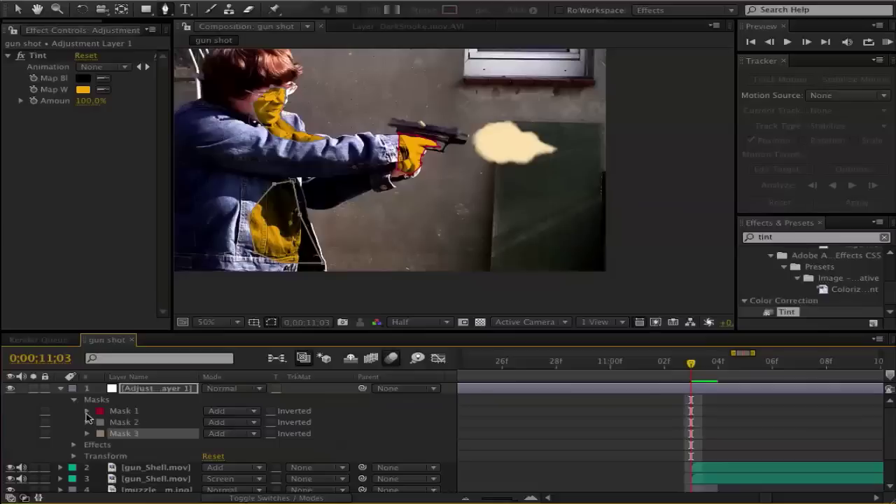
{"action": "left_click", "coordinate": [87, 412]}
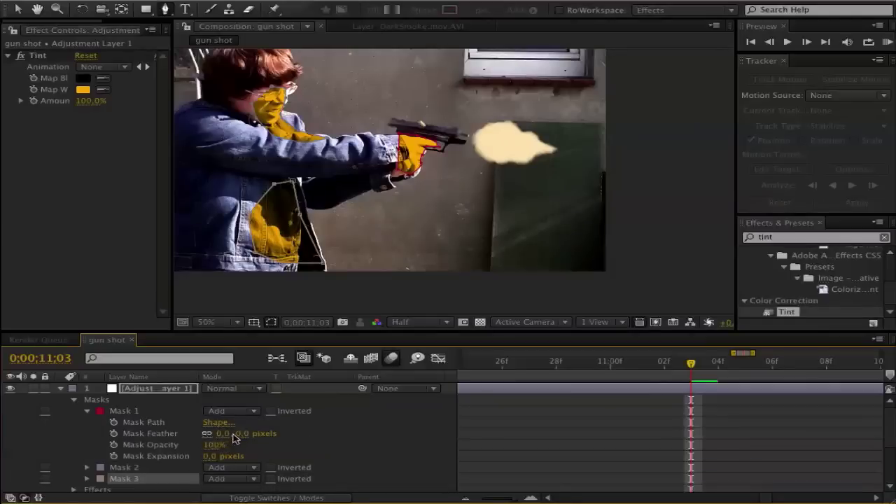
{"action": "left_click_drag", "start_coordinate": [238, 433], "coordinate": [259, 434]}
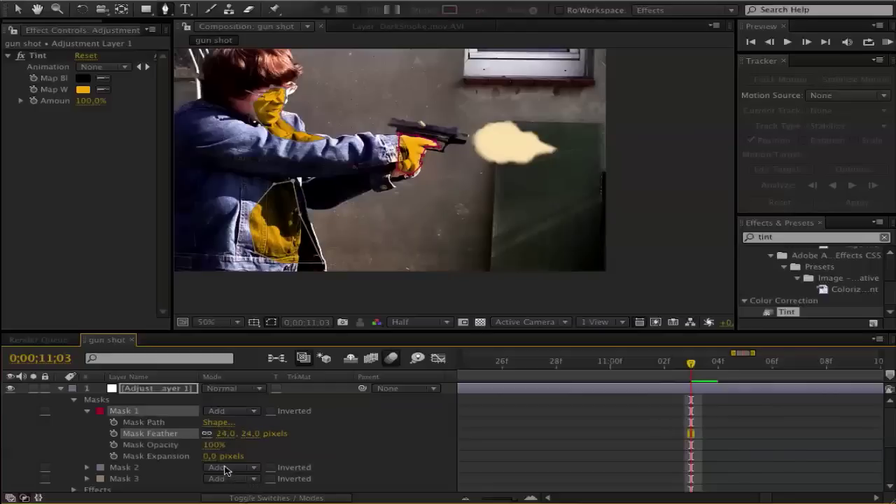
{"action": "left_click_drag", "start_coordinate": [209, 456], "coordinate": [207, 456]}
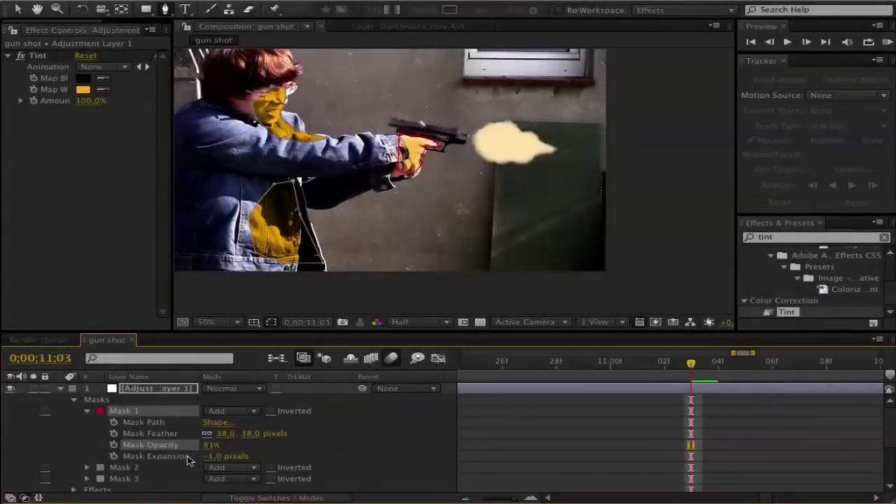
- Set Mask 2 to 60% opacity with a 62-pixel feather
{"action": "left_click", "coordinate": [87, 467]}
{"action": "scroll", "coordinate": [115, 467], "scroll_direction": "down", "scroll_amount": 2}
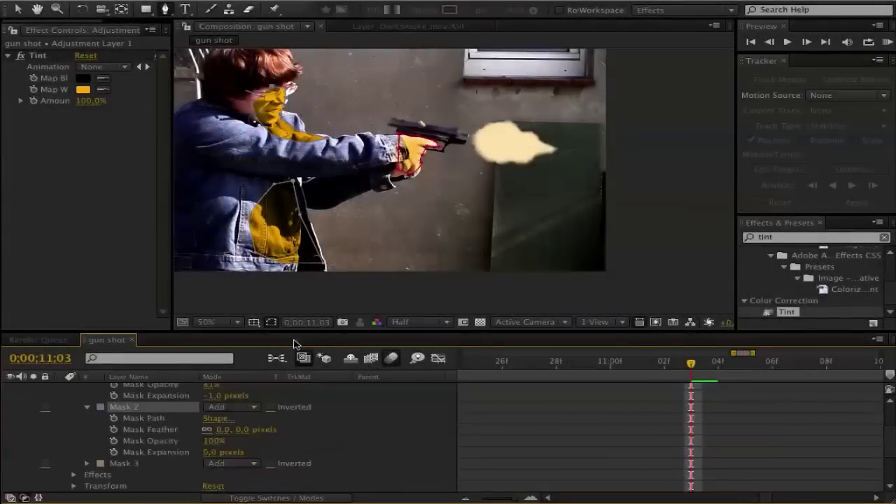
{"action": "left_click", "coordinate": [214, 441]}
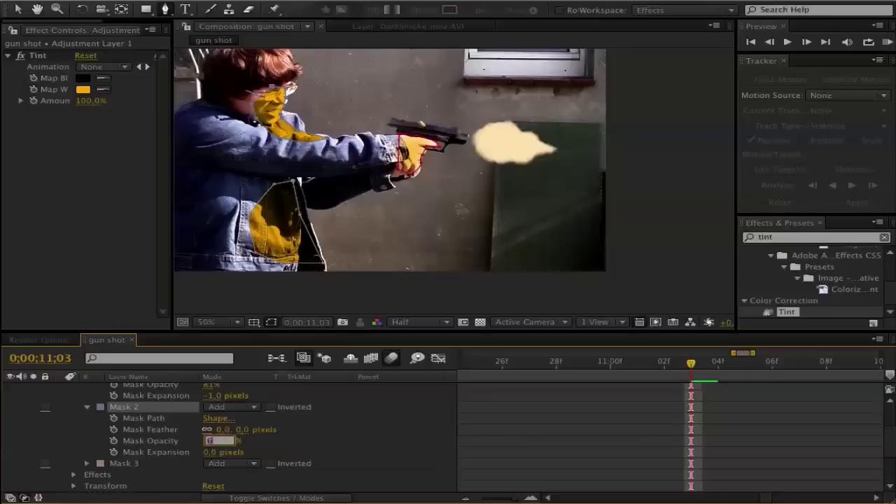
{"action": "type", "text": "60"}
{"action": "key", "text": "Return"}
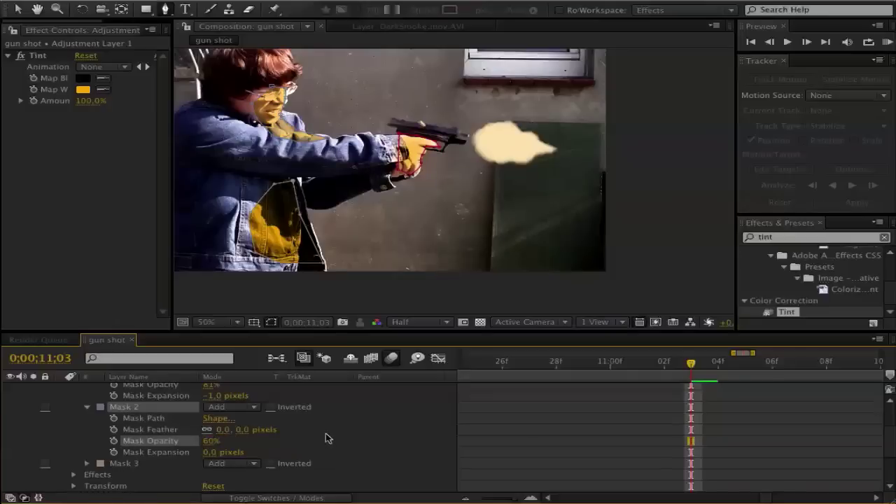
{"action": "left_click_drag", "start_coordinate": [247, 429], "coordinate": [297, 429]}
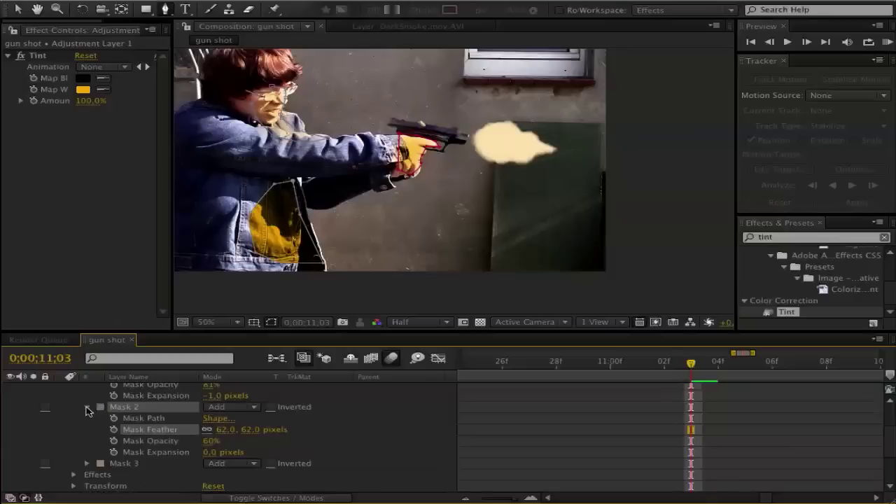
{"action": "left_click", "coordinate": [87, 409]}
- Set Mask 3 to 65% opacity with a 90-pixel feather
{"action": "left_click", "coordinate": [86, 418]}
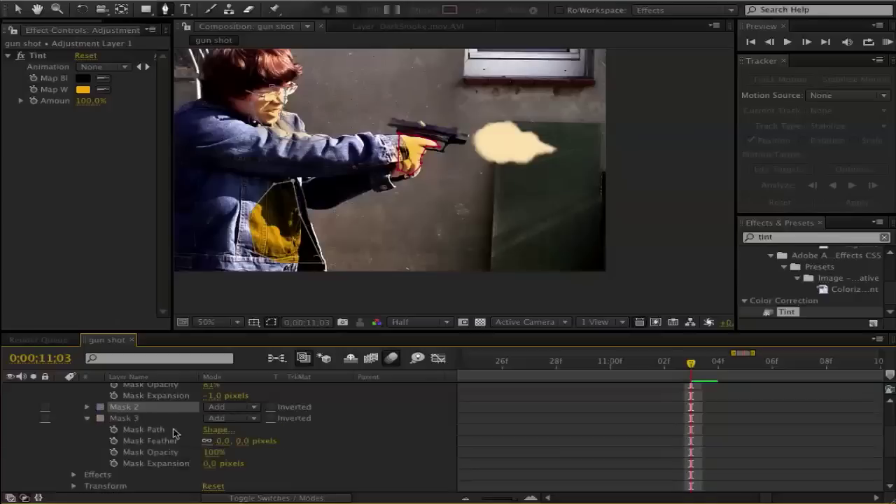
{"action": "left_click", "coordinate": [212, 451]}
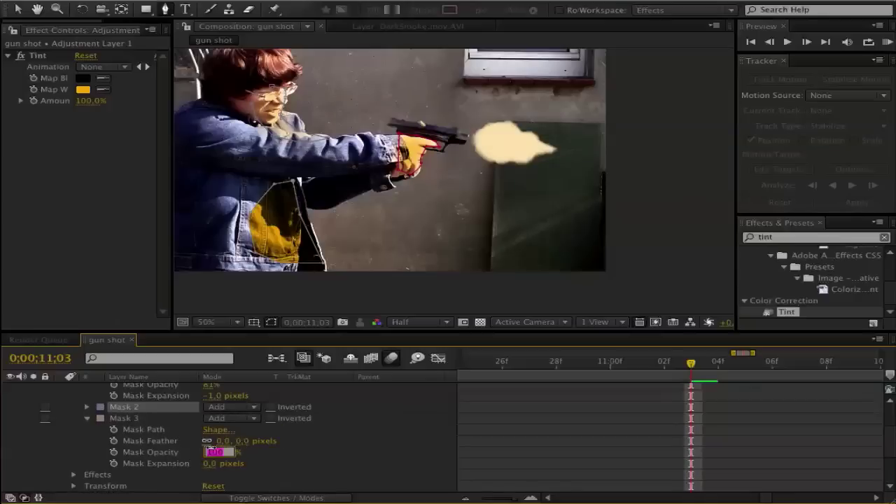
{"action": "type", "text": "0"}
{"action": "key", "text": "Return"}
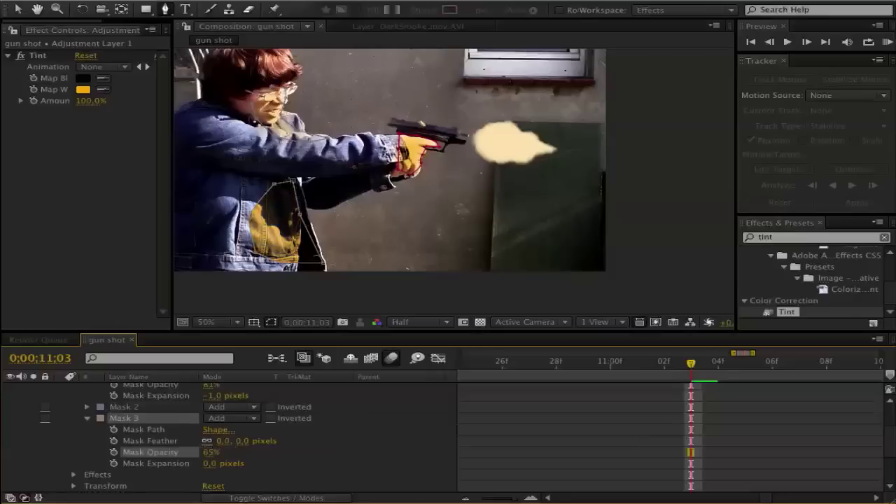
{"action": "left_click_drag", "start_coordinate": [245, 441], "coordinate": [320, 448]}
- Start a new mask on Adjustment Layer 1 beside the muzzle flash
{"action": "scroll", "coordinate": [340, 455], "scroll_direction": "up", "scroll_amount": 3}
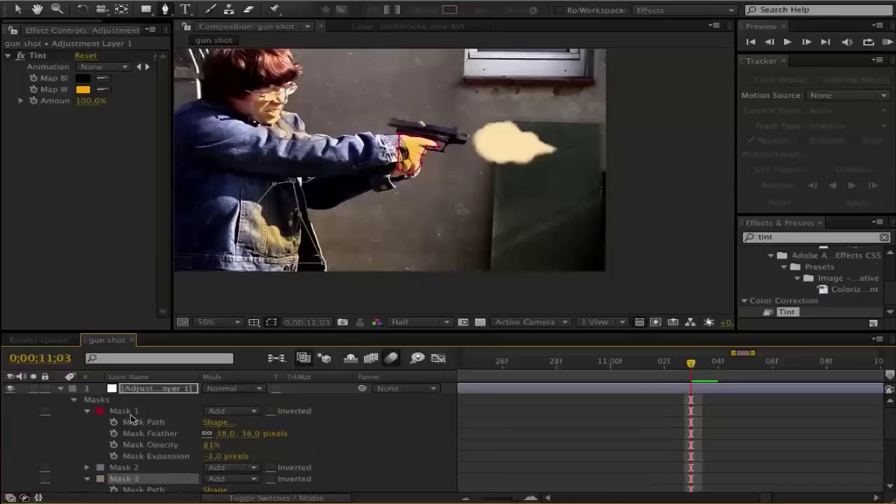
{"action": "left_click", "coordinate": [86, 411]}
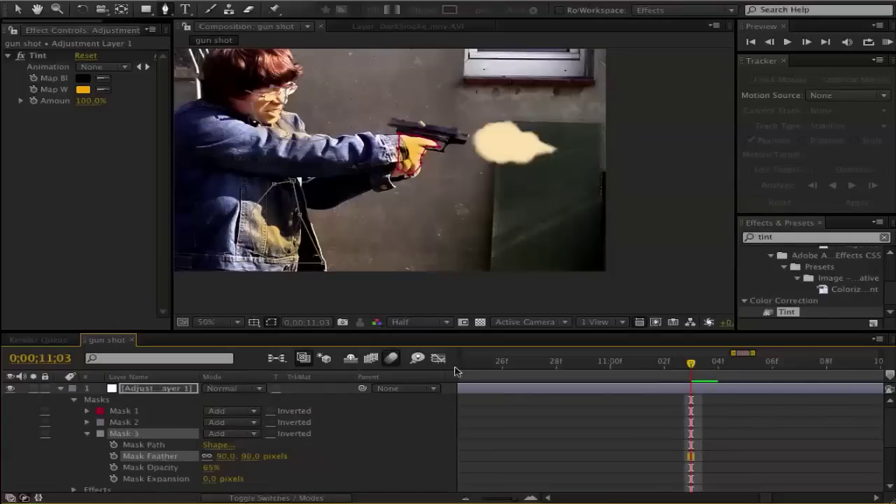
{"action": "left_click", "coordinate": [157, 394]}
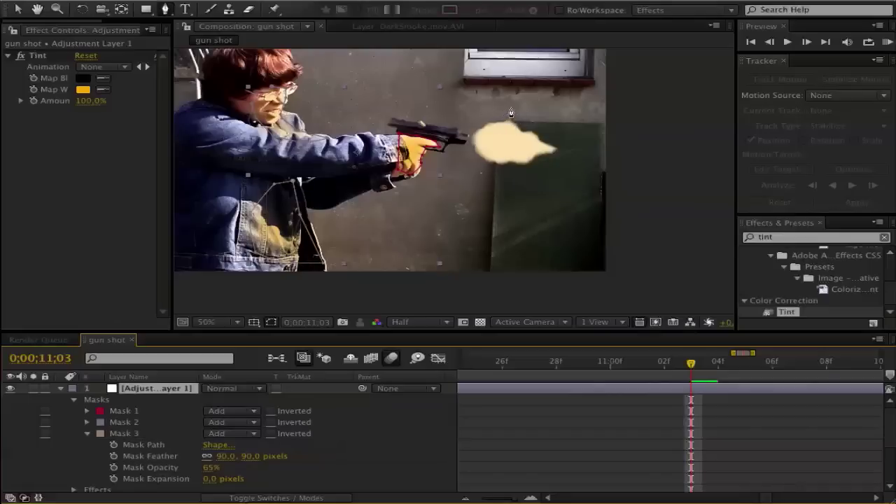
{"action": "left_click", "coordinate": [485, 111]}
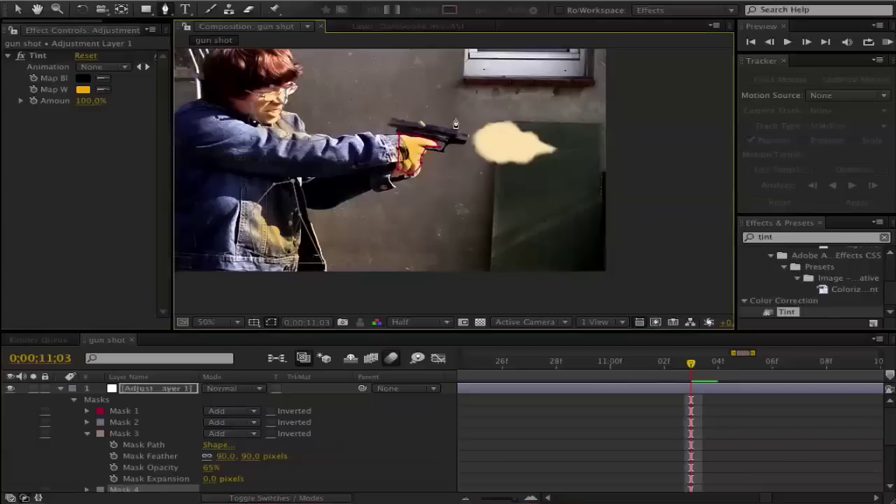
- Close Mask 4 around the muzzle flash with Pen points
{"action": "left_click", "coordinate": [466, 177]}
{"action": "left_click", "coordinate": [508, 199]}
{"action": "left_click", "coordinate": [550, 194]}
{"action": "left_click", "coordinate": [581, 166]}
{"action": "left_click", "coordinate": [580, 130]}
{"action": "left_click", "coordinate": [512, 112]}
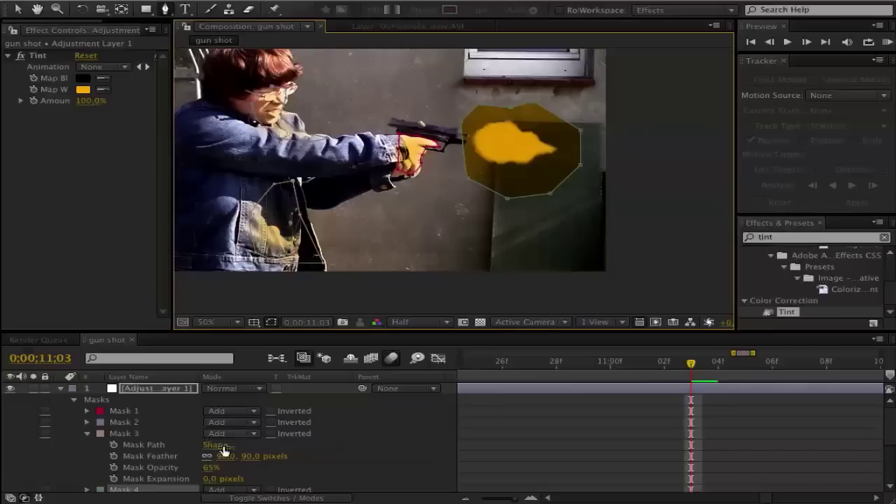
- Move Adjustment Layer 1 below the muzzle.jpg layer
{"action": "left_click", "coordinate": [61, 390]}
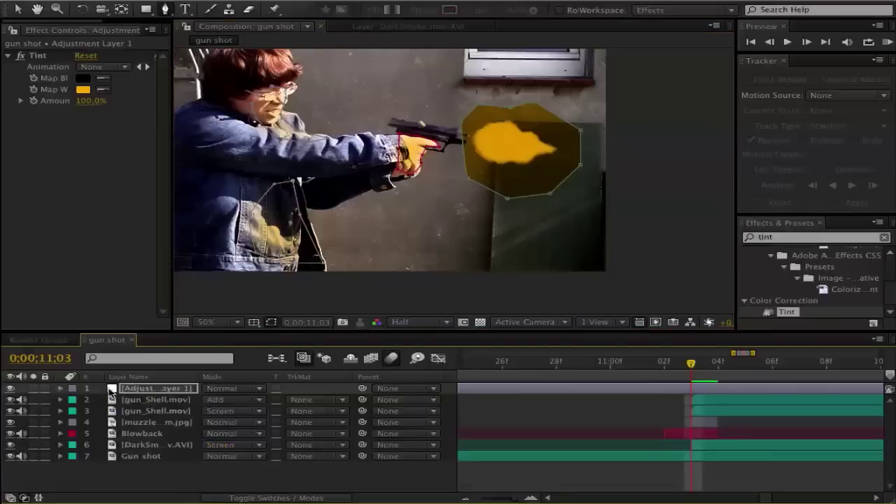
{"action": "left_click", "coordinate": [181, 389]}
{"action": "left_click_drag", "start_coordinate": [181, 390], "coordinate": [173, 429]}
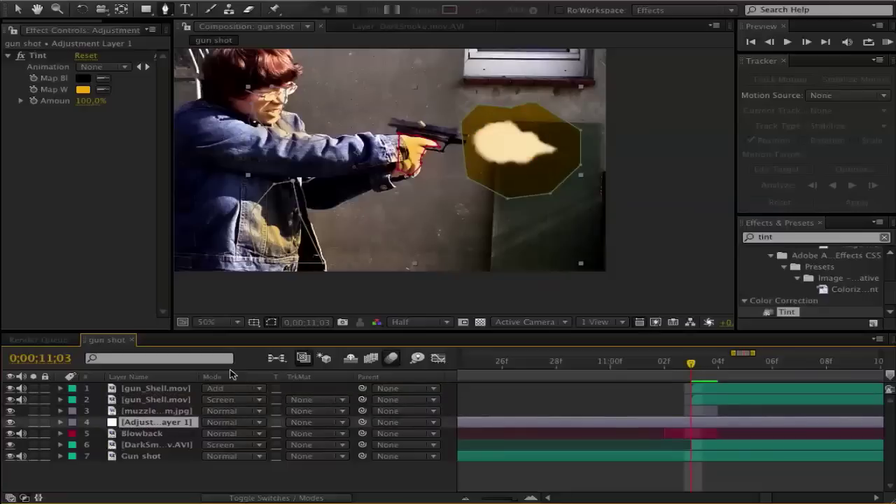
- Feather Mask 4 to about 315 pixels
{"action": "left_click", "coordinate": [61, 423]}
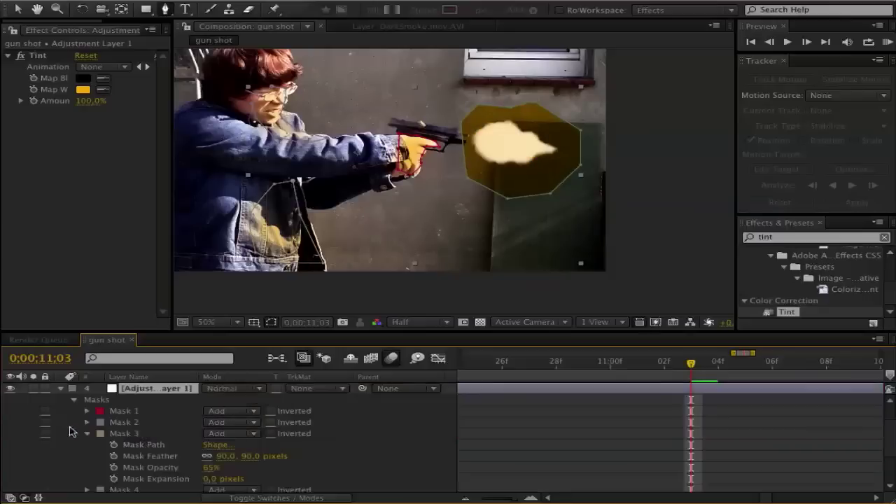
{"action": "left_click_drag", "start_coordinate": [335, 466], "coordinate": [490, 466]}
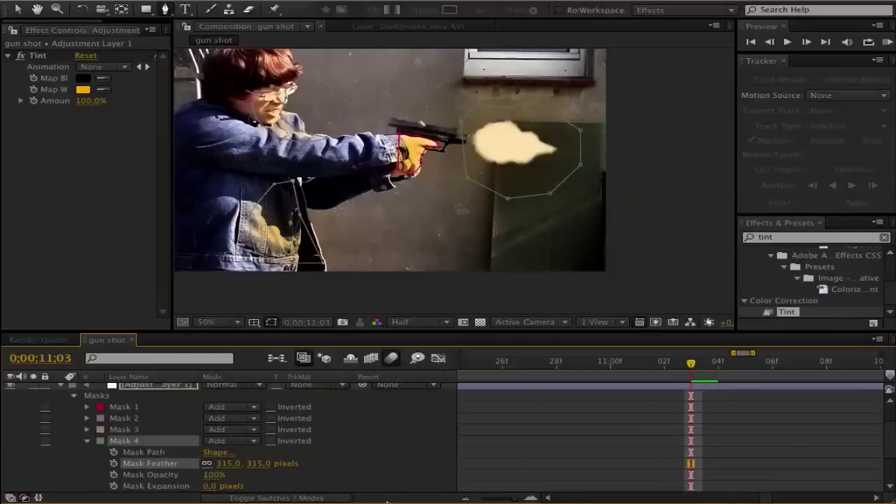
{"action": "left_click", "coordinate": [653, 253]}
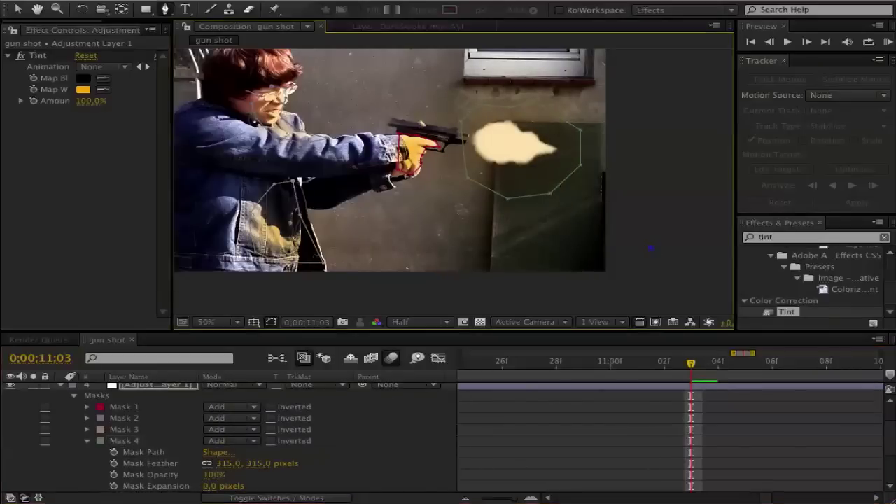
{"action": "left_click", "coordinate": [161, 2]}
{"action": "left_click", "coordinate": [124, 441]}
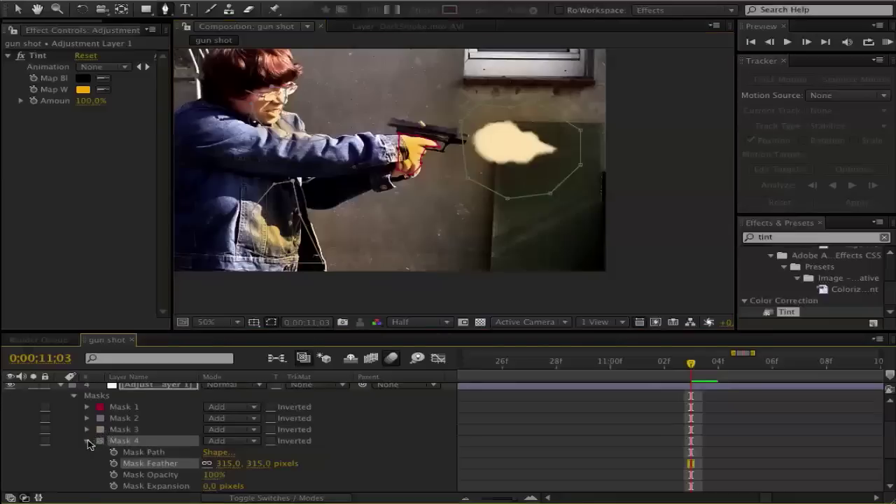
{"action": "left_click", "coordinate": [88, 441]}
- Show only the adjustment layer's Opacity with T and save the project
{"action": "left_click", "coordinate": [140, 387]}
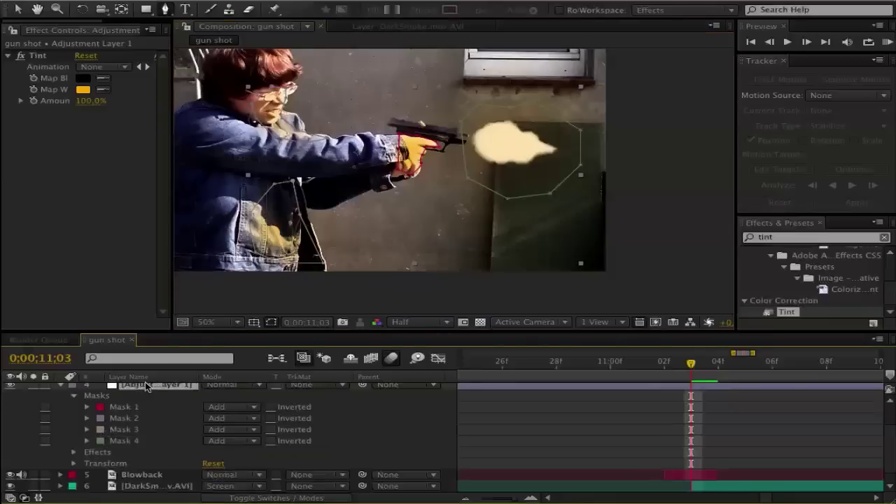
{"action": "key", "text": "t"}
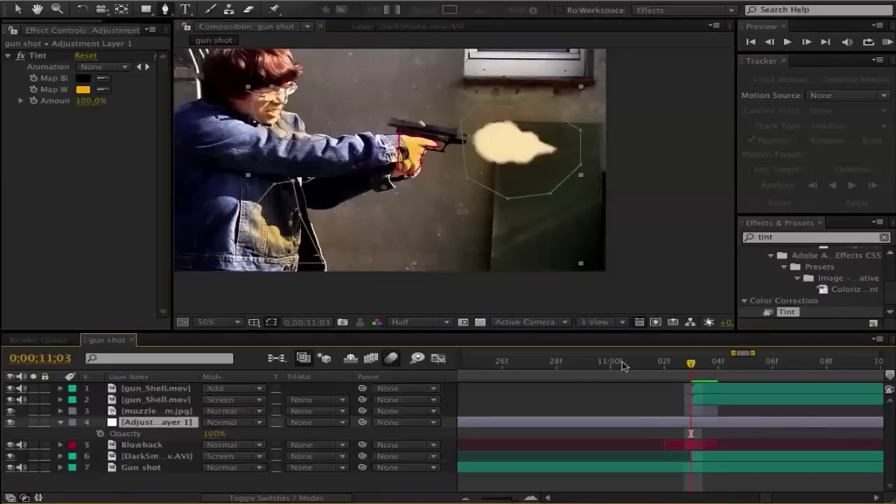
{"action": "key", "text": "ctrl+s"}
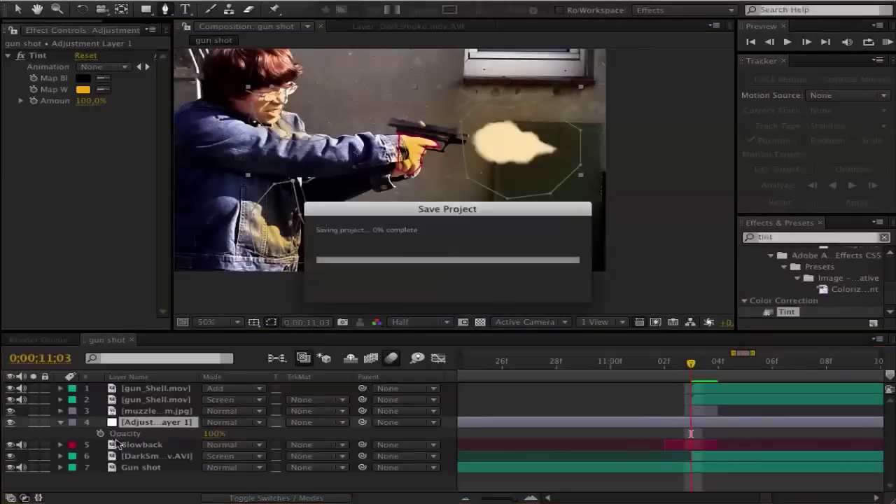
- Keyframe the tint layer's Opacity from 100% at 11;03 to 0% at 11;05
{"action": "left_click", "coordinate": [100, 434]}
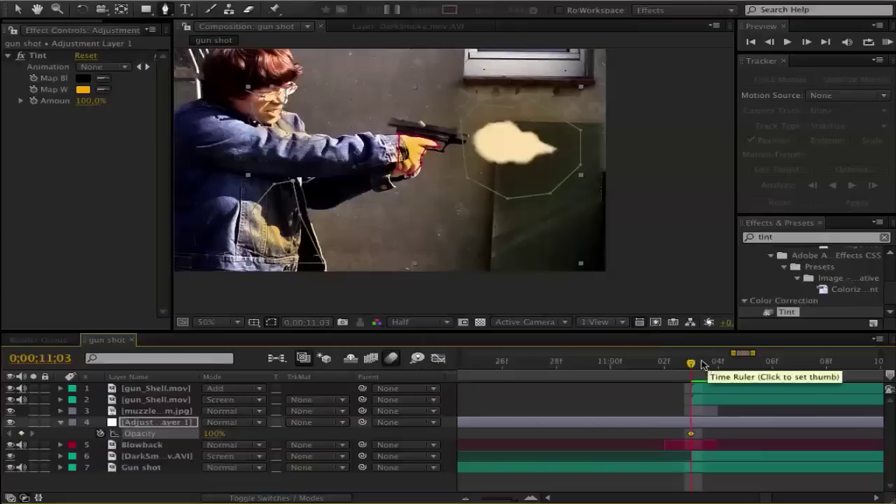
{"action": "left_click_drag", "start_coordinate": [691, 363], "coordinate": [746, 363]}
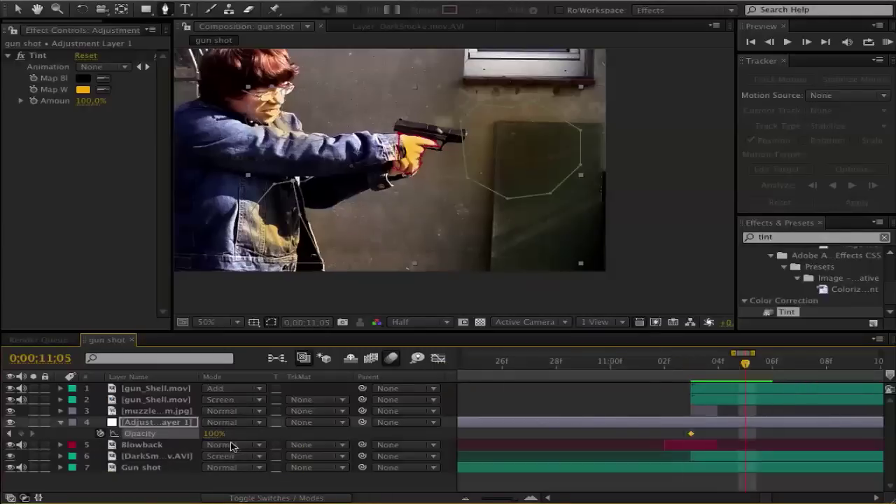
{"action": "left_click_drag", "start_coordinate": [216, 435], "coordinate": [161, 436]}
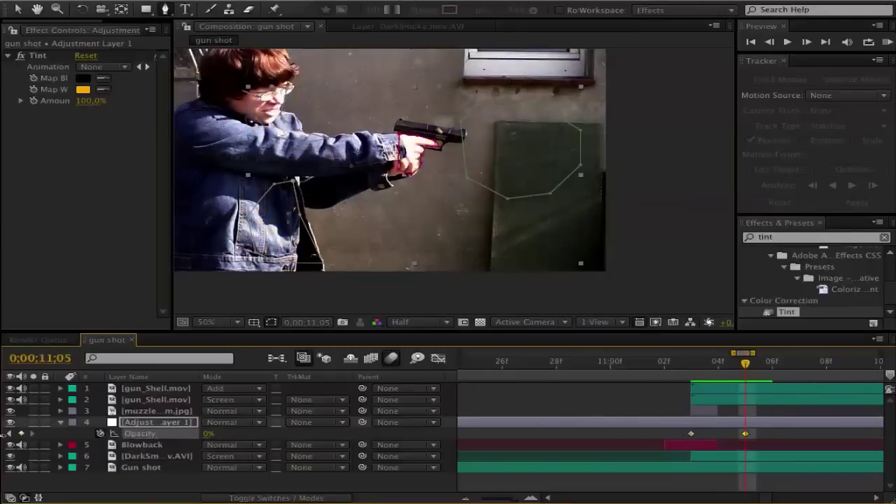
{"action": "left_click_drag", "start_coordinate": [748, 362], "coordinate": [612, 378]}
{"action": "key", "text": "Page_Up"}
{"action": "key", "text": "Page_Up"}
{"action": "key", "text": "Page_Down"}
{"action": "key", "text": "Page_Down"}
{"action": "left_click", "coordinate": [691, 365]}
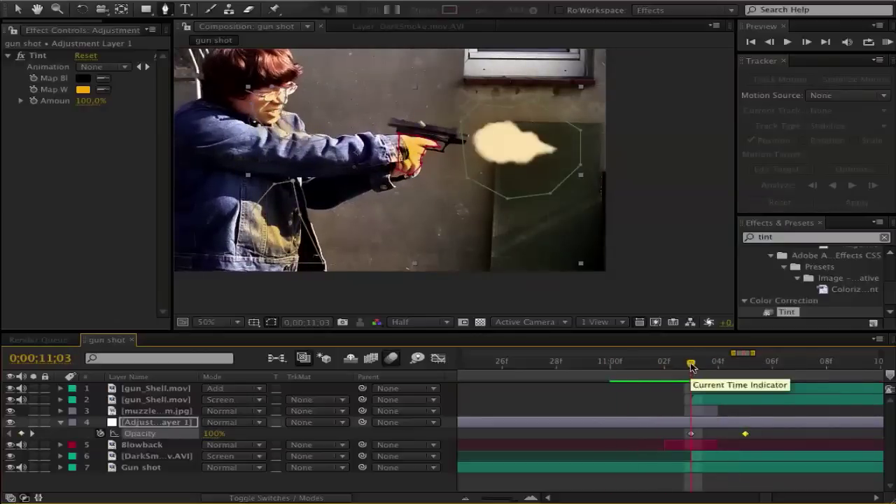
{"action": "left_click", "coordinate": [651, 432]}
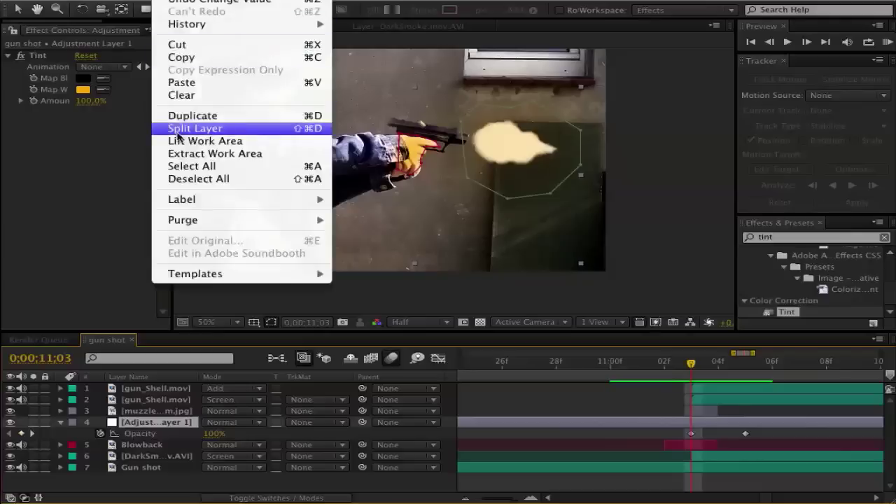
- Split the adjustment layer at 11;03 and delete the earlier piece
{"action": "left_click", "coordinate": [180, 129]}
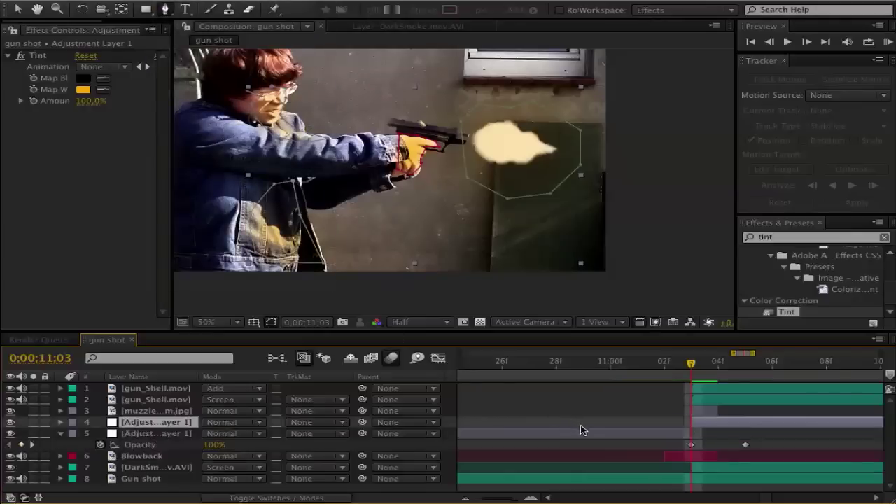
{"action": "left_click", "coordinate": [588, 434]}
{"action": "key", "text": "Delete"}
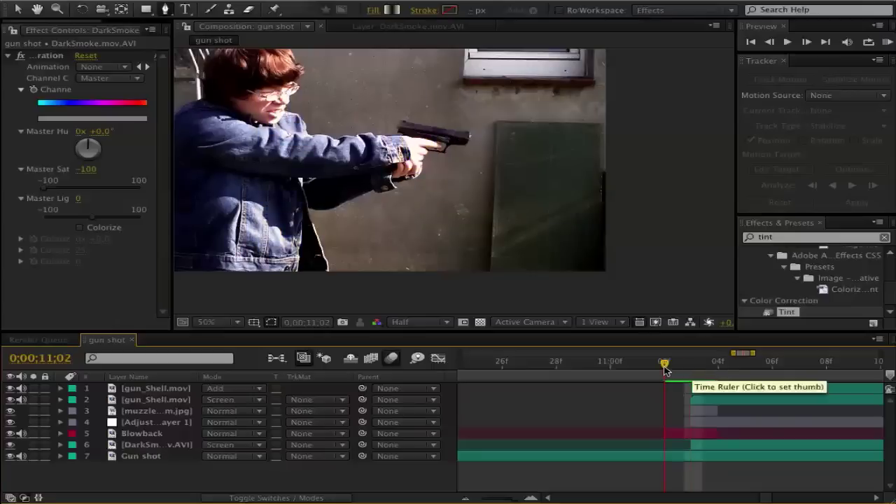
- Expand Adjustment Layer 1's masks to check Mask 1's opacity and 38-pixel feather
{"action": "left_click_drag", "start_coordinate": [665, 371], "coordinate": [686, 381]}
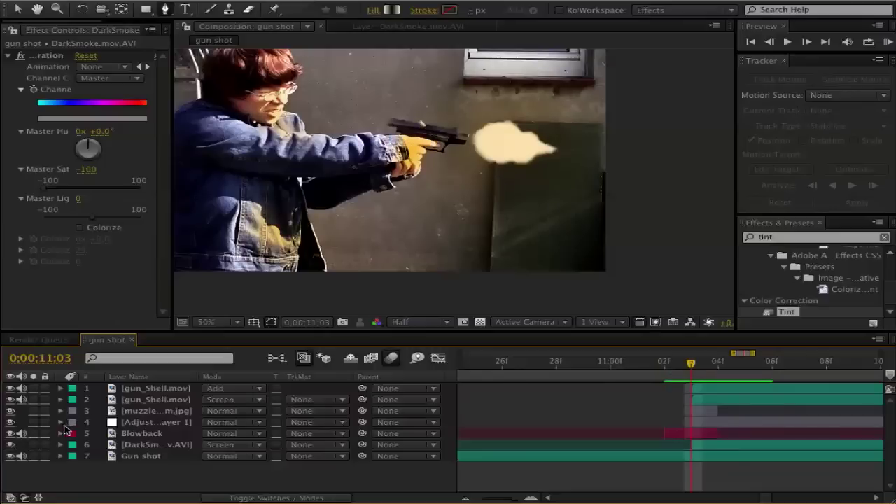
{"action": "left_click", "coordinate": [61, 423]}
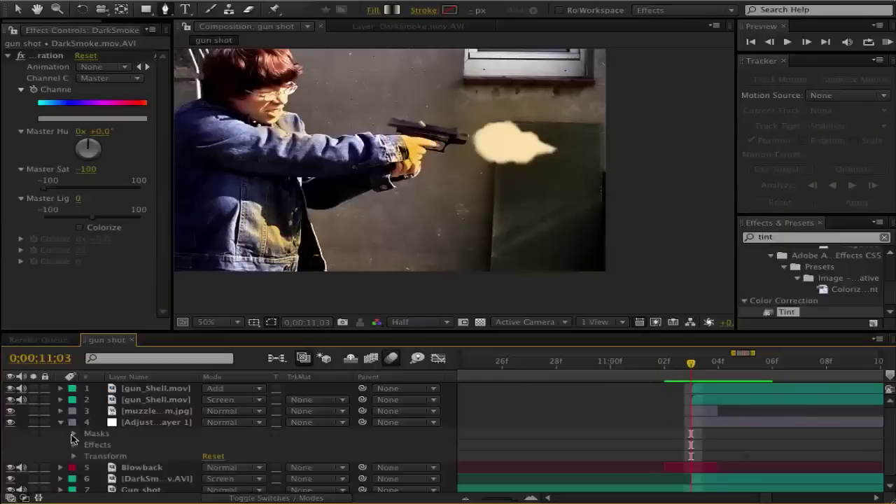
{"action": "left_click", "coordinate": [73, 434]}
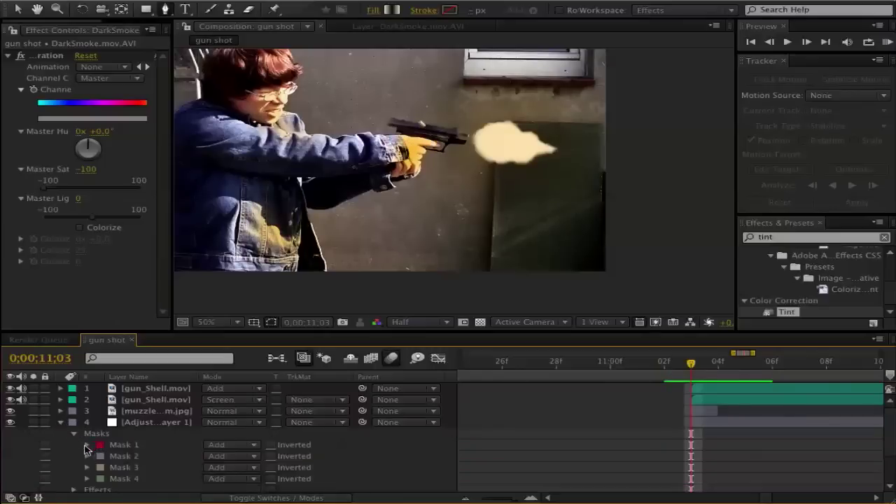
{"action": "left_click", "coordinate": [87, 445]}
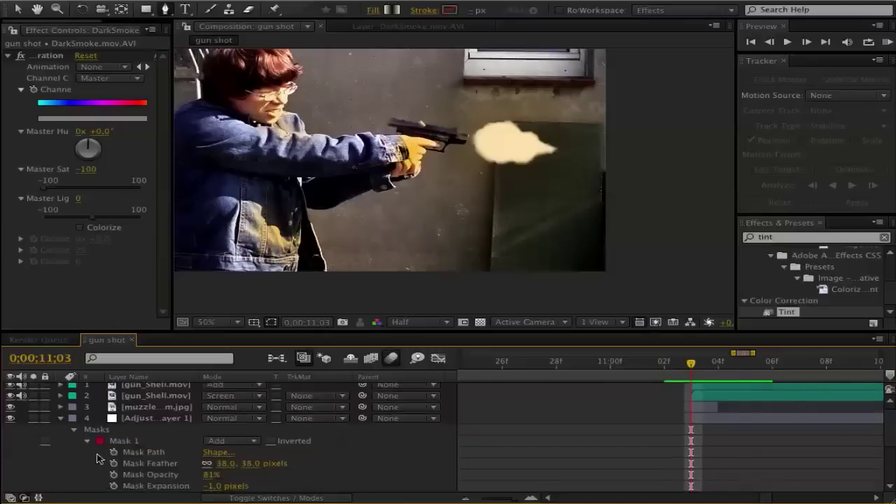
{"action": "left_click", "coordinate": [192, 475]}
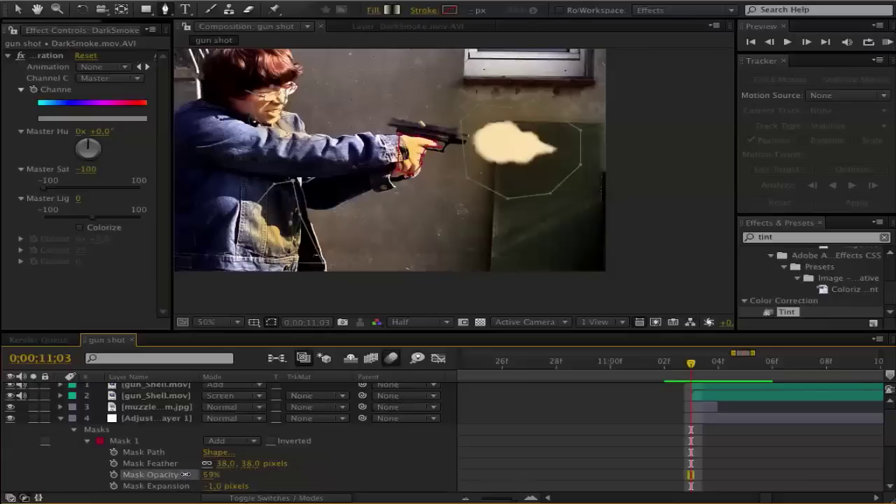
- Collapse the masks so only the layer's keyframed Opacity property is listed
{"action": "left_click", "coordinate": [73, 434]}
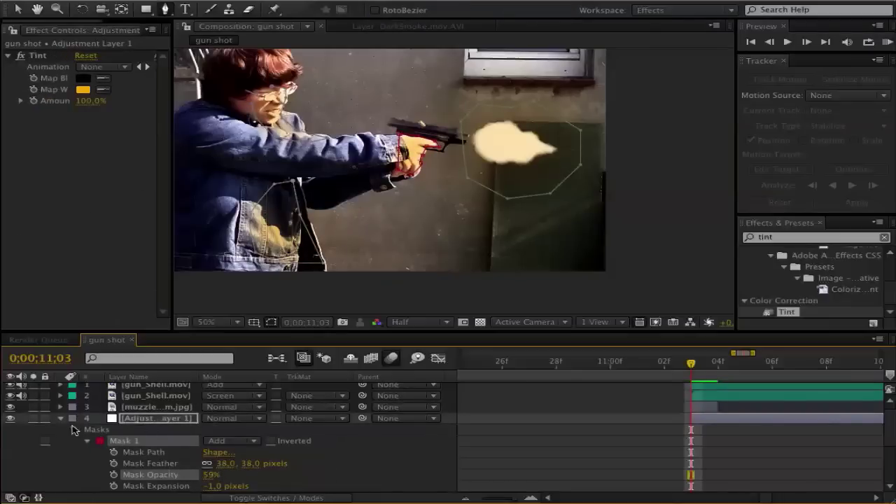
{"action": "scroll", "coordinate": [506, 444], "scroll_direction": "down", "scroll_amount": 3}
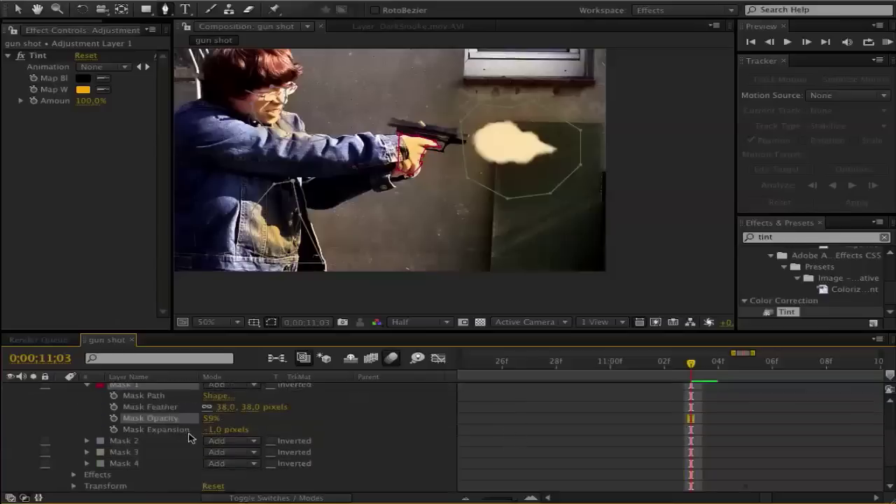
{"action": "scroll", "coordinate": [182, 431], "scroll_direction": "up", "scroll_amount": 2}
{"action": "left_click", "coordinate": [157, 396]}
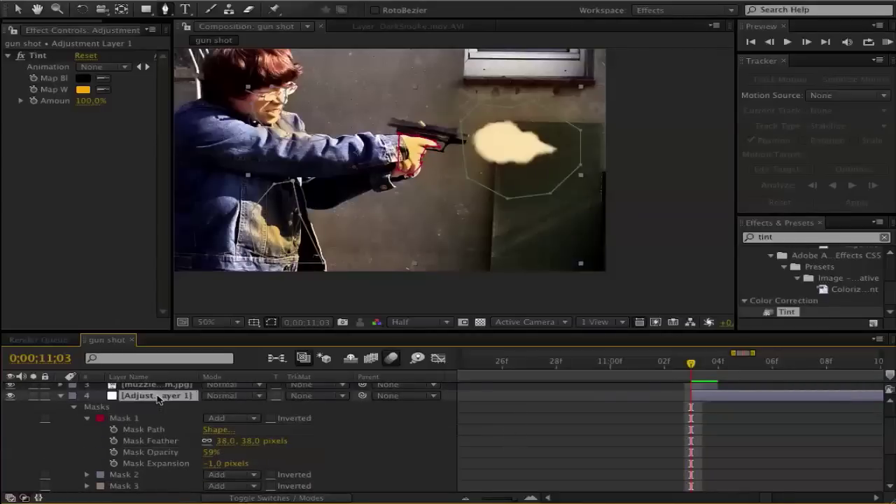
{"action": "key", "text": "t"}
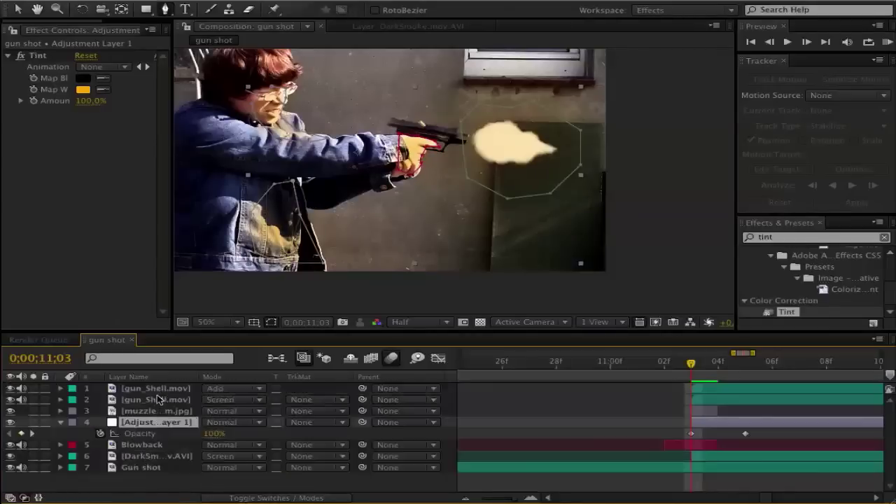
- Set Adjustment Layer 1's Opacity to 50% and hide the layer outlines in the view
{"action": "left_click", "coordinate": [212, 434]}
{"action": "type", "text": "50"}
{"action": "key", "text": "Return"}
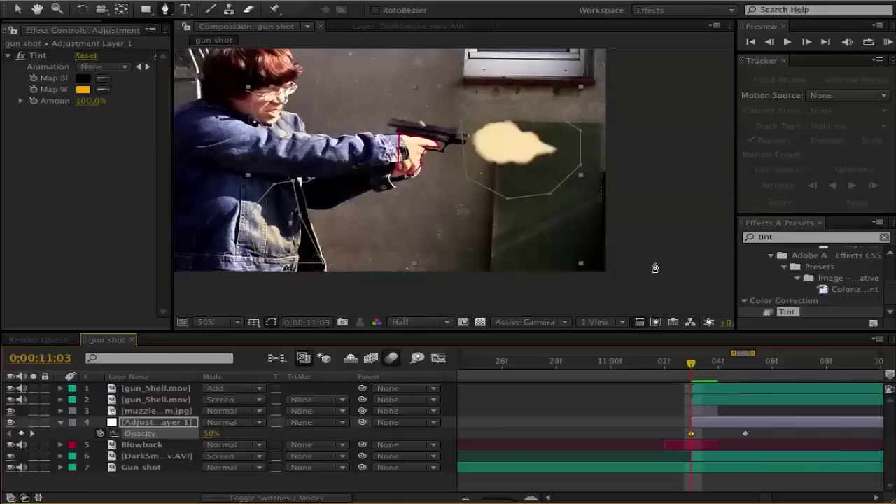
{"action": "left_click", "coordinate": [105, 172]}
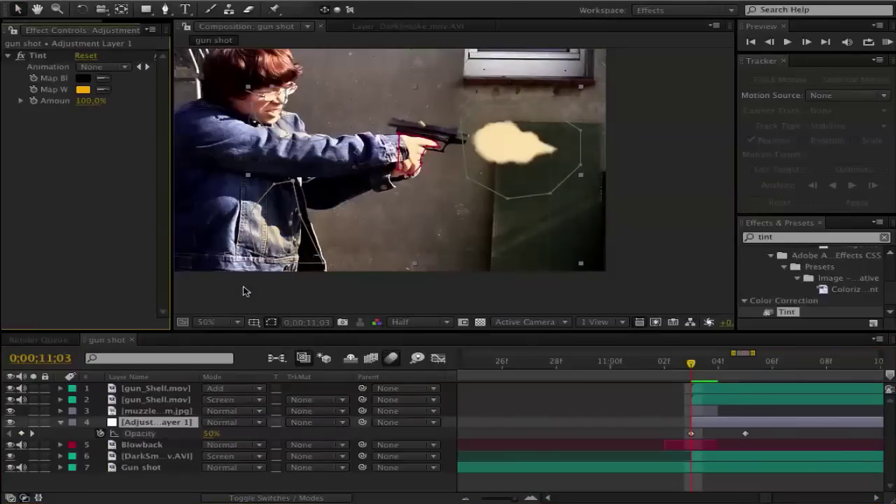
{"action": "left_click", "coordinate": [285, 310]}
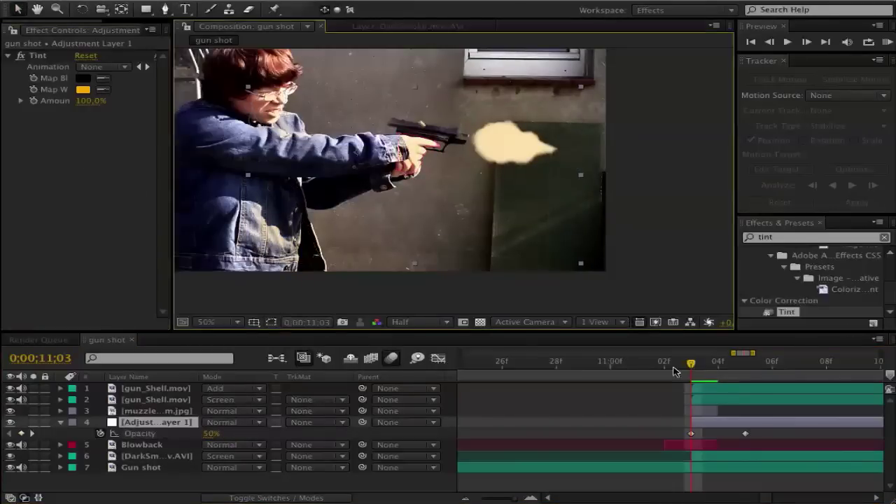
- Step back and forth between the frame before the flash and the muzzle-flash frame
{"action": "key", "text": "Page_Up"}
{"action": "key", "text": "Page_Down"}
{"action": "key", "text": "Page_Up"}
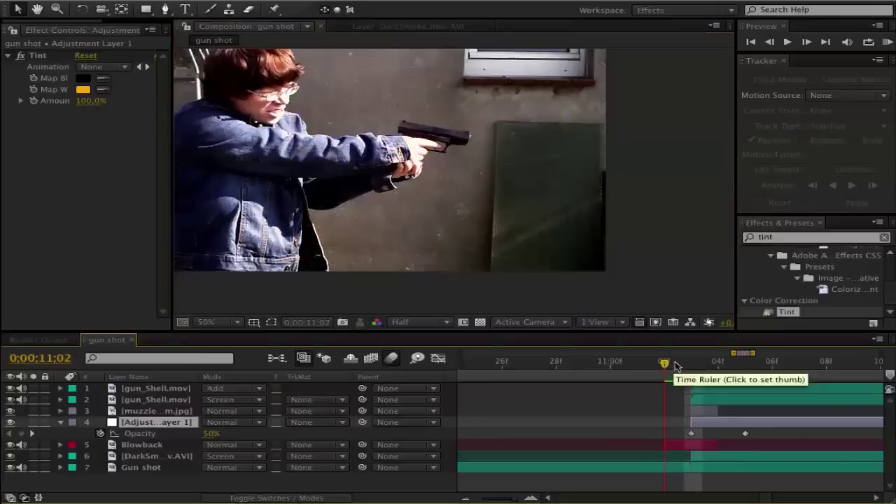
{"action": "key", "text": "Page_Down"}
{"action": "key", "text": "Page_Up"}
{"action": "key", "text": "Page_Down"}
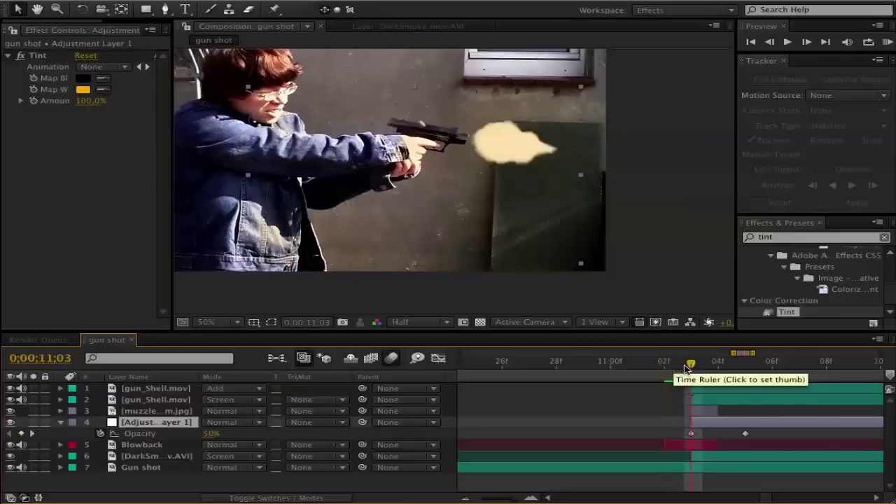
{"action": "key", "text": "Page_Up"}
{"action": "key", "text": "Page_Down"}
{"action": "key", "text": "Page_Down"}
{"action": "key", "text": "Page_Up"}
{"action": "key", "text": "Page_Up"}
{"action": "key", "text": "Page_Up"}
{"action": "key", "text": "Page_Down"}
{"action": "key", "text": "Page_Down"}
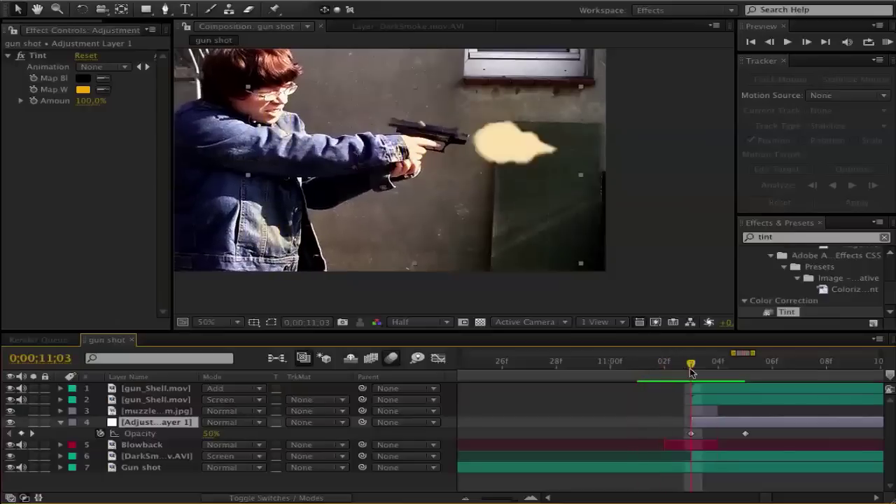
{"action": "key", "text": "Page_Up"}
{"action": "key", "text": "Page_Down"}
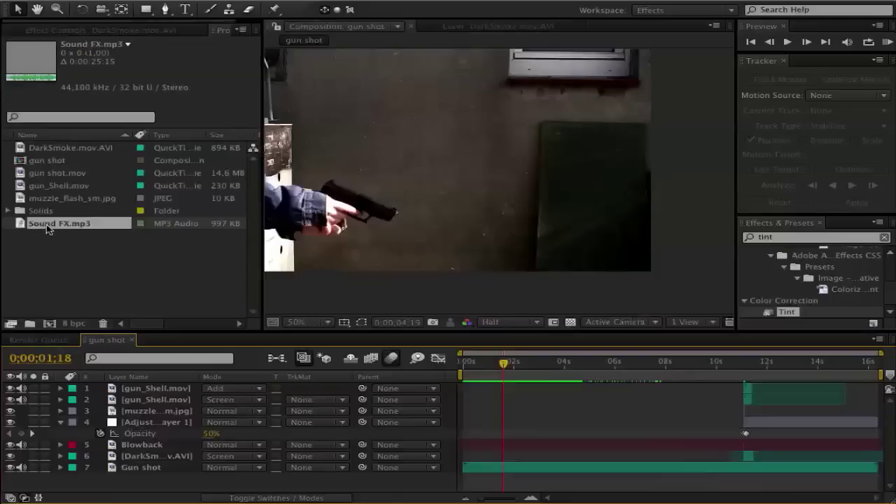
- Park the playhead at frame 11;02, just before the flash, and enlarge the composition view
{"action": "left_click", "coordinate": [126, 264]}
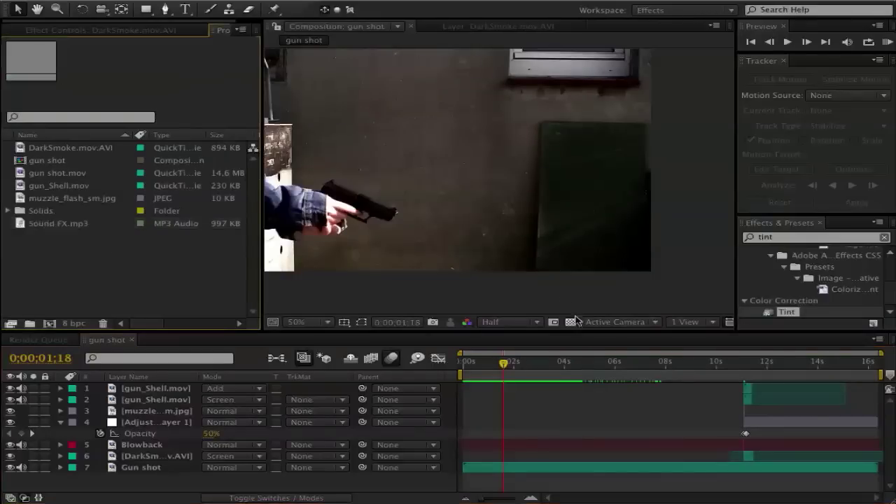
{"action": "left_click", "coordinate": [737, 362]}
{"action": "left_click_drag", "start_coordinate": [740, 366], "coordinate": [744, 367]}
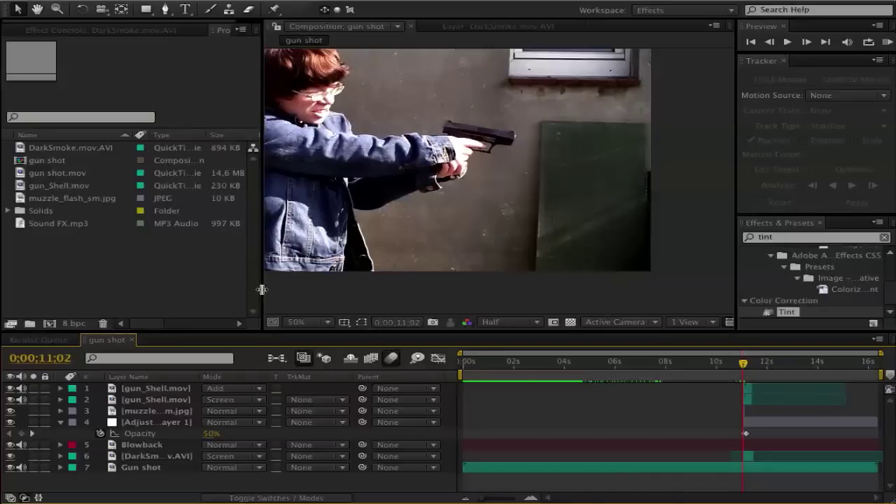
{"action": "left_click_drag", "start_coordinate": [261, 289], "coordinate": [130, 289]}
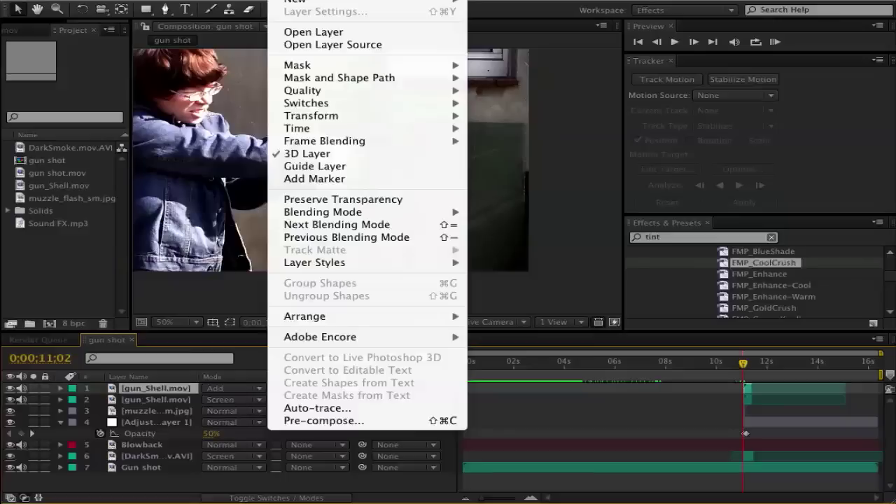
- Add a new adjustment layer and apply the FMP_CoolCrush preset to it
{"action": "mouse_move", "coordinate": [301, 3]}
{"action": "left_click", "coordinate": [510, 79]}
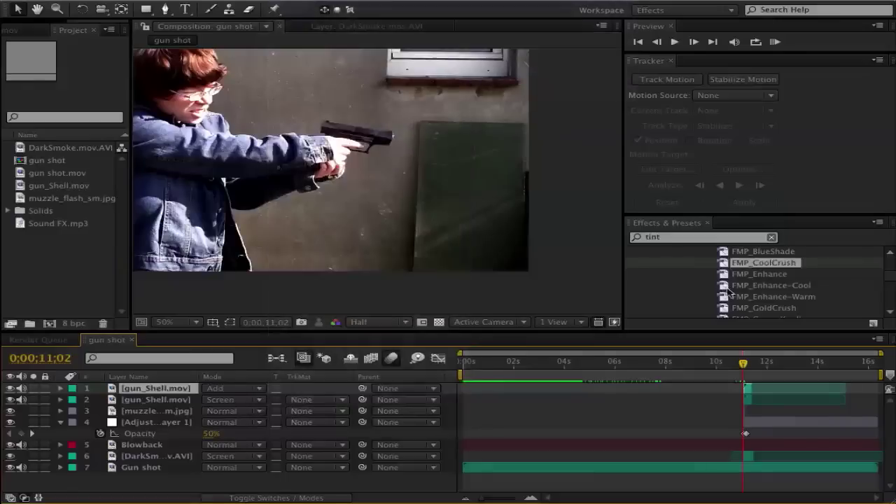
{"action": "double_click", "coordinate": [763, 262]}
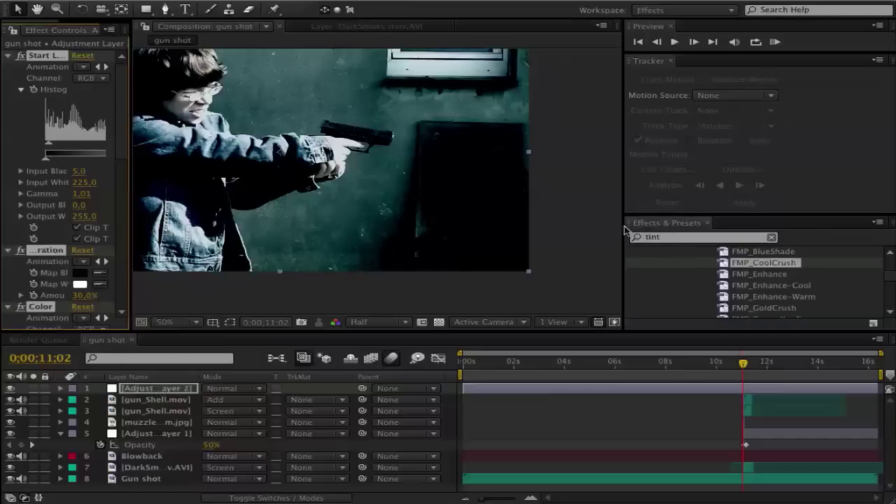
{"action": "left_click_drag", "start_coordinate": [623, 227], "coordinate": [818, 227]}
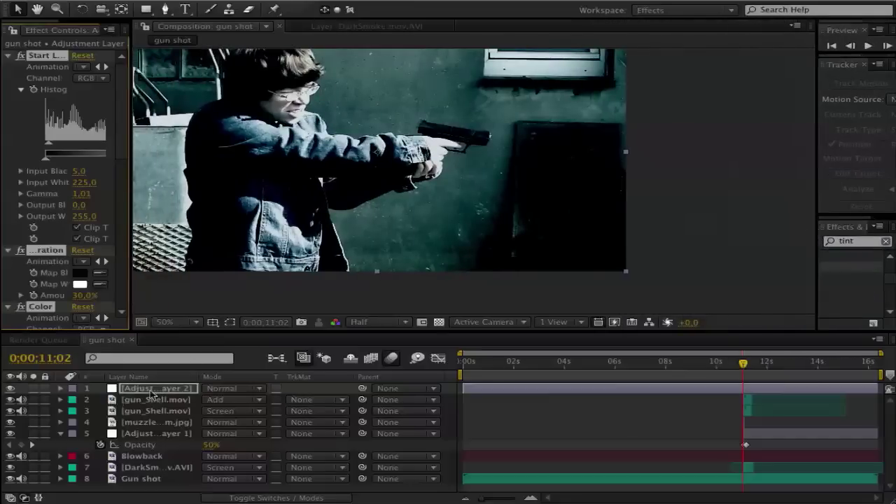
- Place Adjustment Layer 2 below Adjustment Layer 1 and check the teal grade at frame 11;03
{"action": "left_click", "coordinate": [160, 434]}
{"action": "left_click_drag", "start_coordinate": [160, 438], "coordinate": [161, 438]}
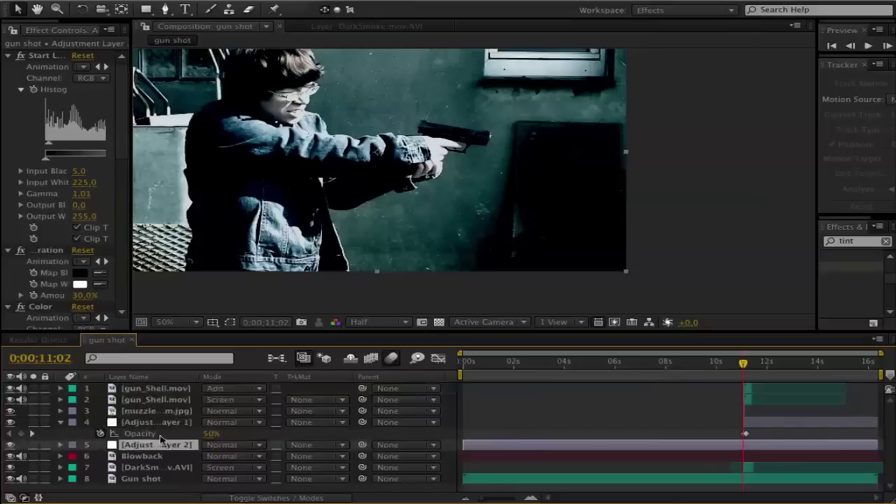
{"action": "left_click", "coordinate": [745, 365]}
{"action": "mouse_move", "coordinate": [745, 364]}
{"action": "left_mouse_down"}
{"action": "mouse_move", "coordinate": [753, 365]}
{"action": "mouse_move", "coordinate": [742, 366]}
{"action": "left_mouse_up"}
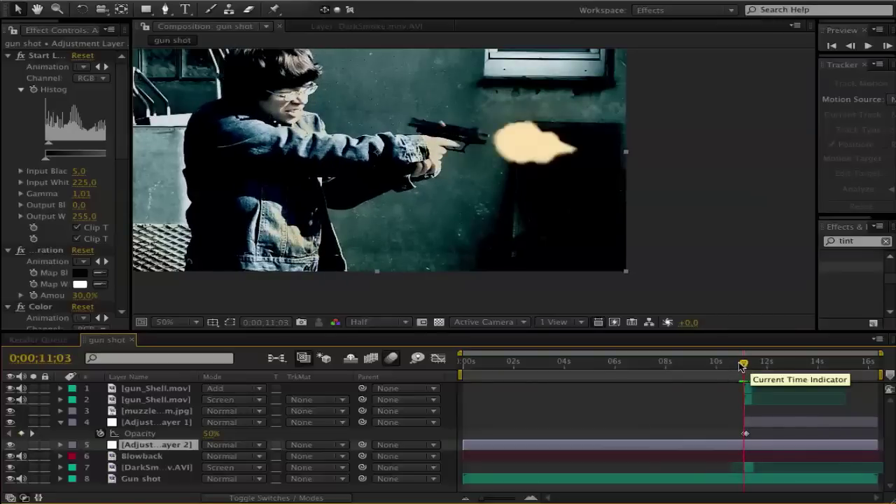